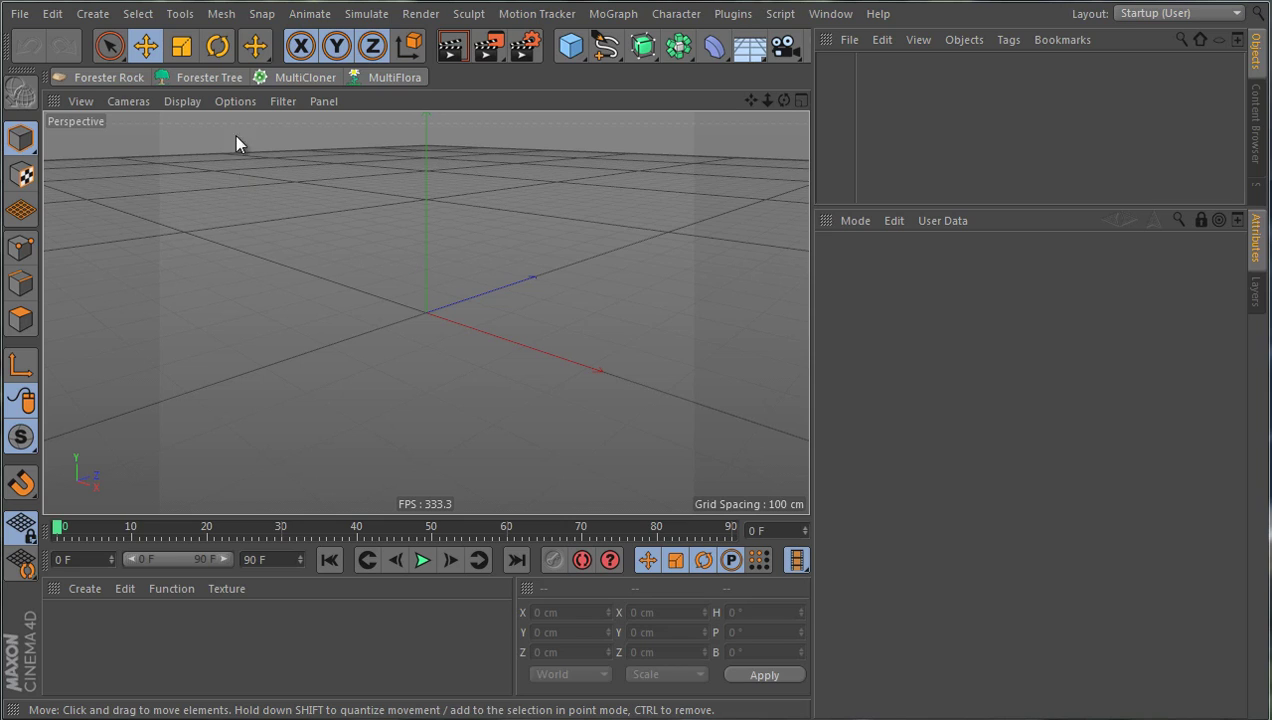
Add a Forester Tree object to the empty scene and frame the whole tree in the perspective view.
left_click(222, 79)
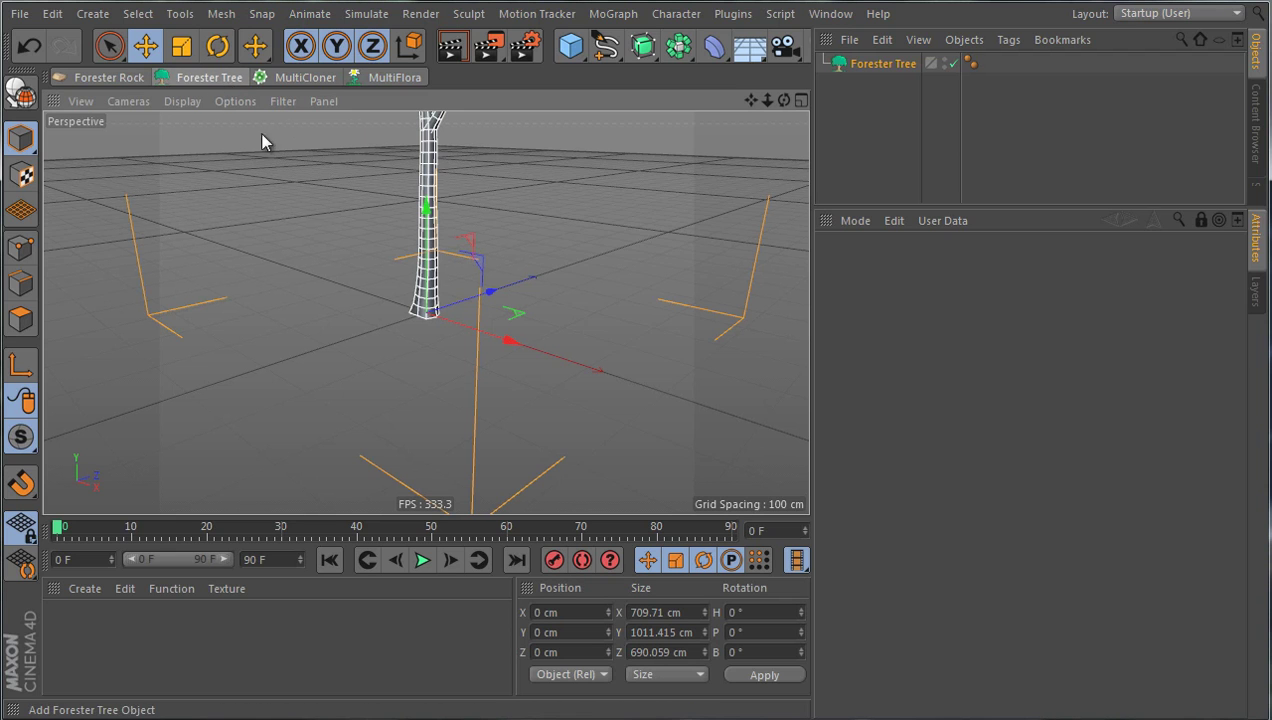
scroll(452, 377, "down", 5)
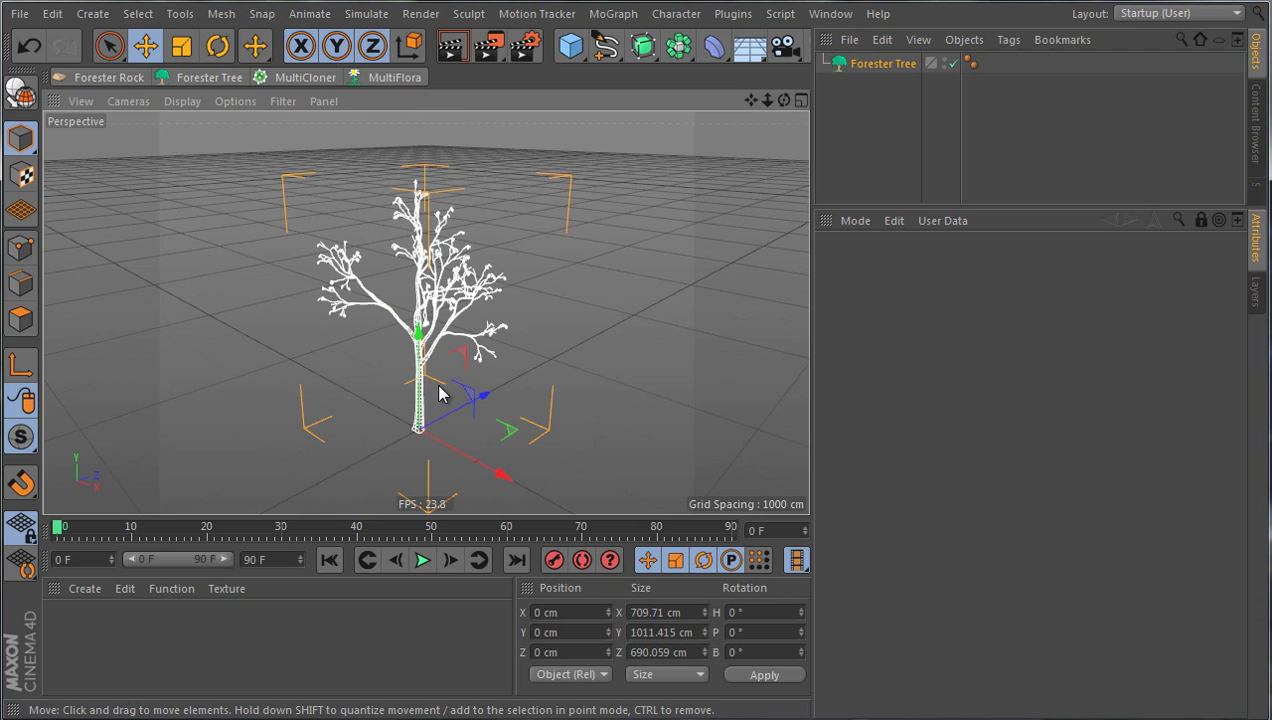
scroll(589, 340, "up", 2)
scroll(585, 370, "down", 1)
left_click_drag(585, 370, 608, 341, "alt")
left_click(582, 388)
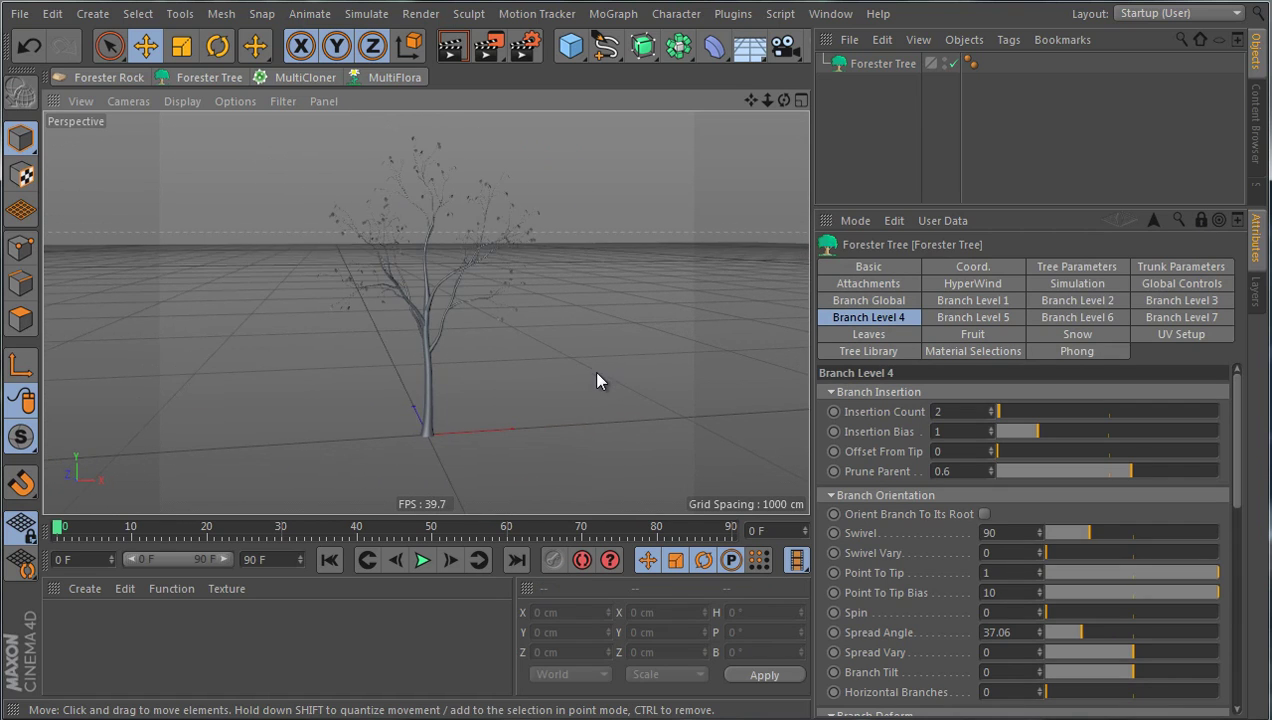
left_click_drag(597, 377, 597, 371, "alt")
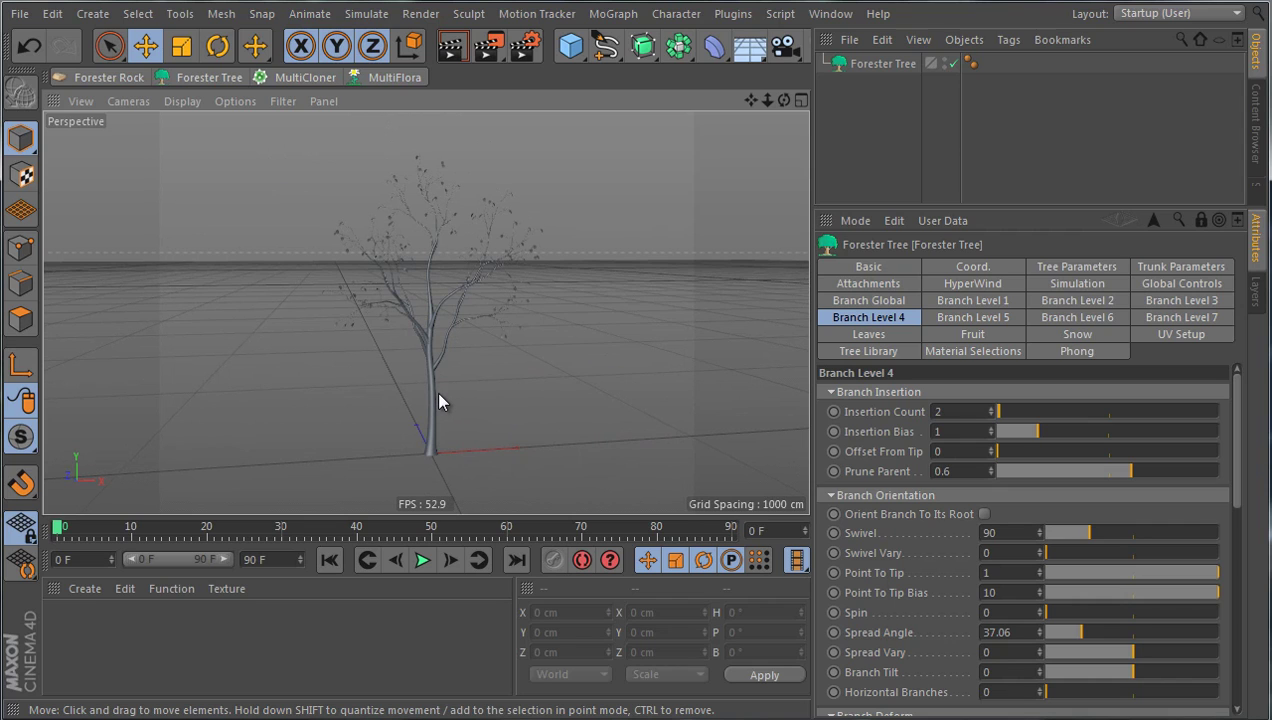
Load the Default Tree preset from the Tree Library onto the tree, with its leaf and trunk materials.
left_click(874, 351)
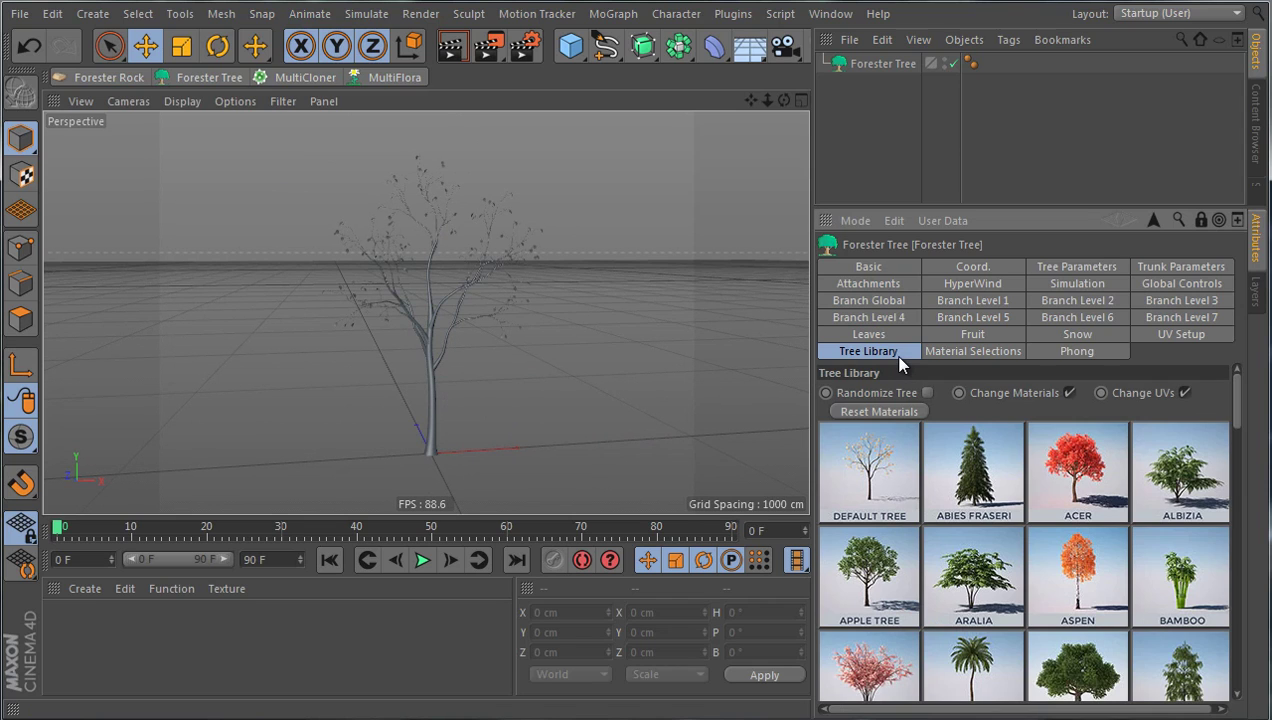
left_click(866, 474)
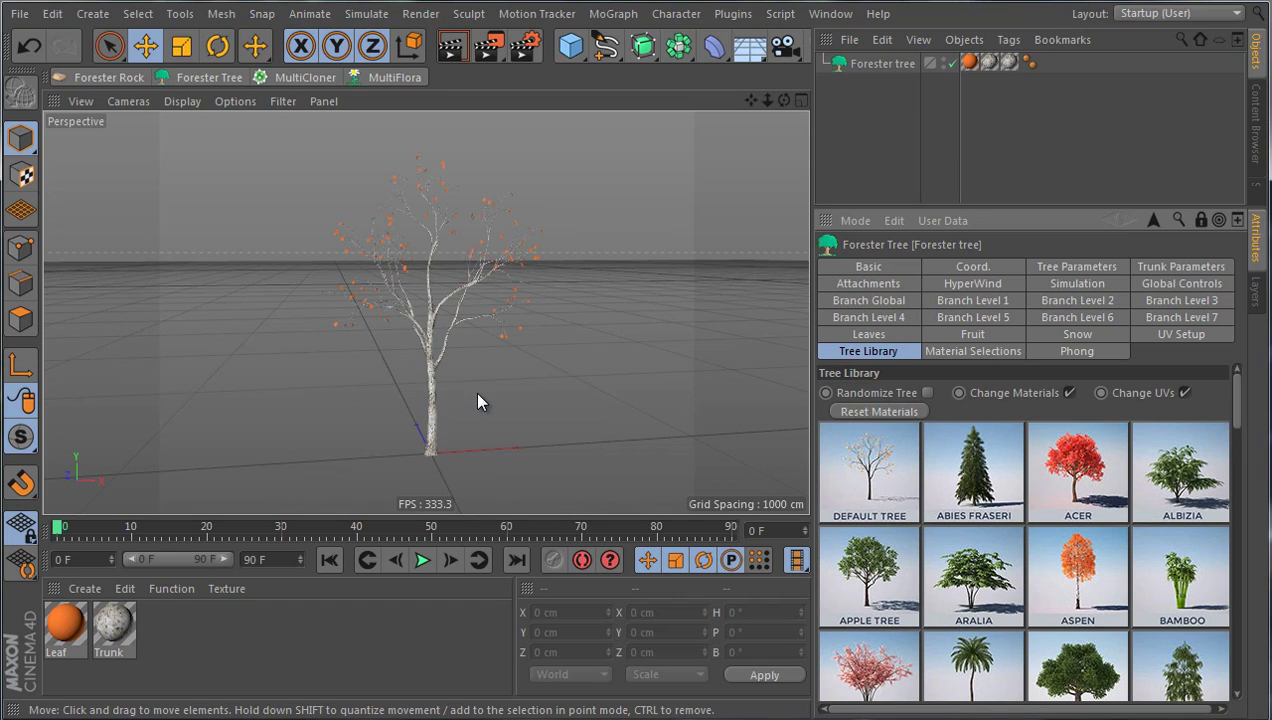
mouse_move(493, 401)
left_mouse_down("alt")
mouse_move(471, 414)
mouse_move(508, 409)
left_mouse_up("alt")
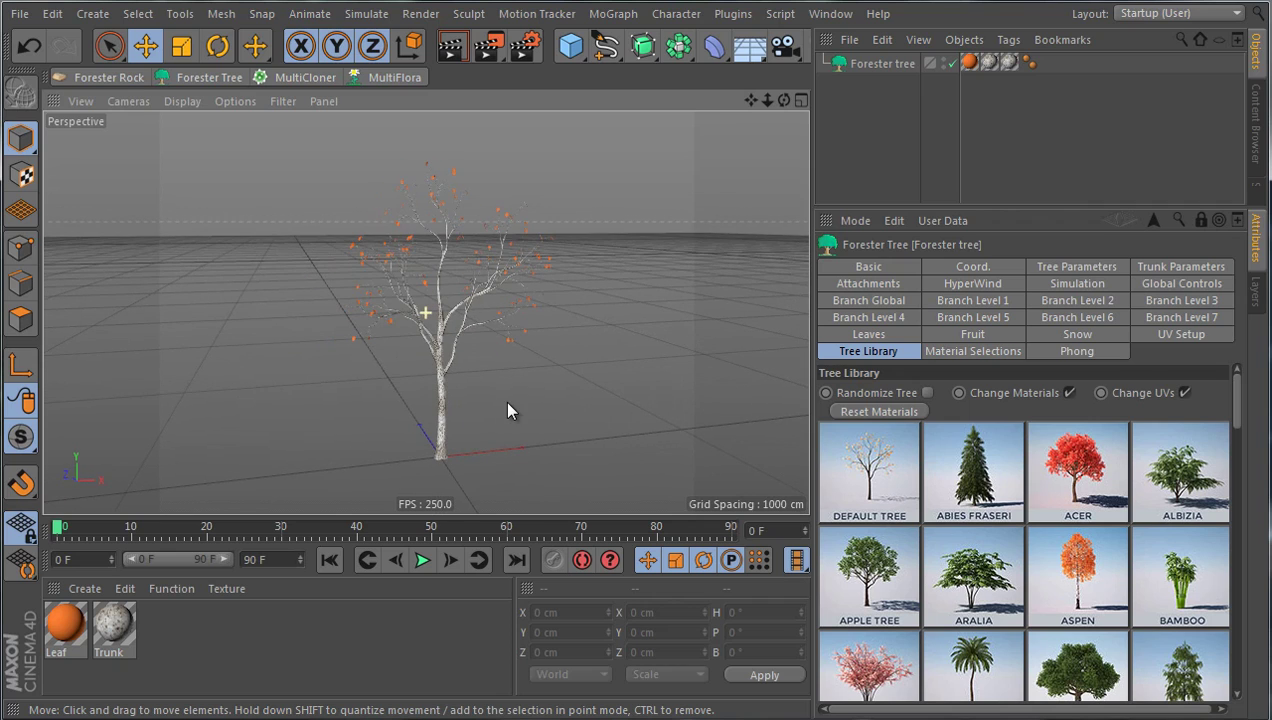
Enable Line Mode in the tree's parameters and view the branch structure as lines.
left_click(1072, 268)
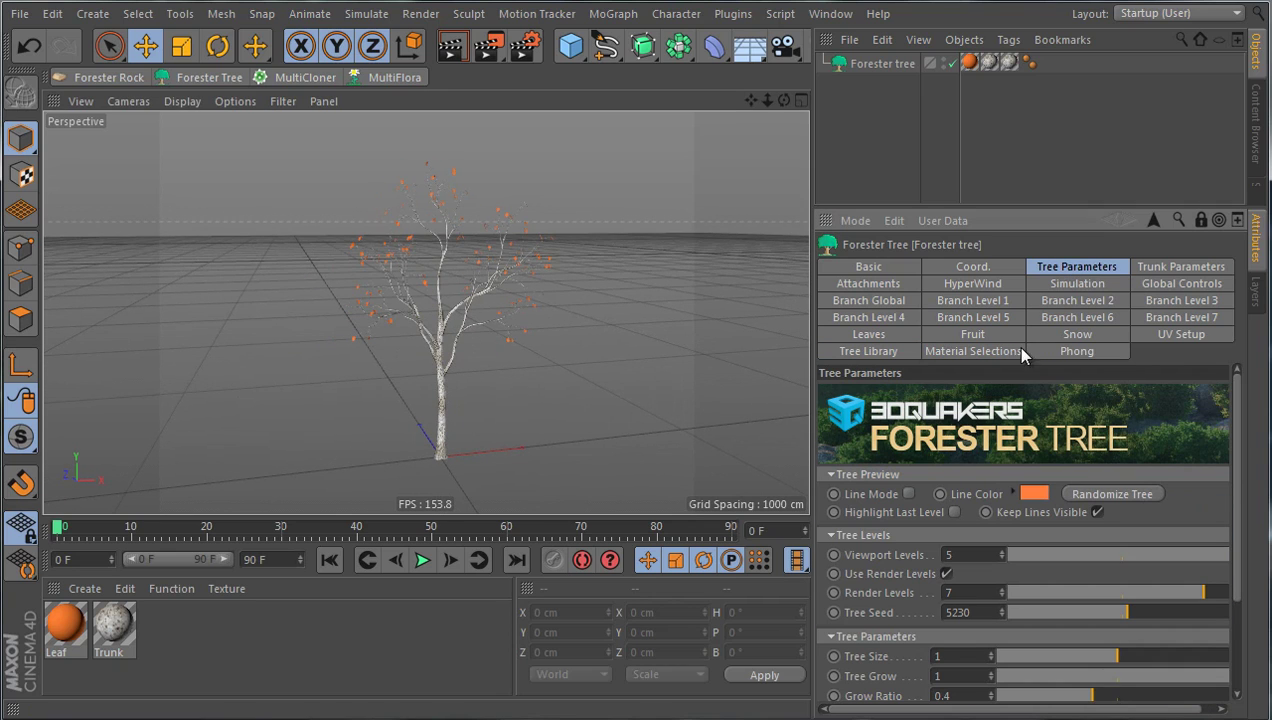
left_click(908, 494)
mouse_move(640, 365)
left_mouse_down("alt")
mouse_move(661, 393)
mouse_move(626, 404)
mouse_move(656, 414)
left_mouse_up("alt")
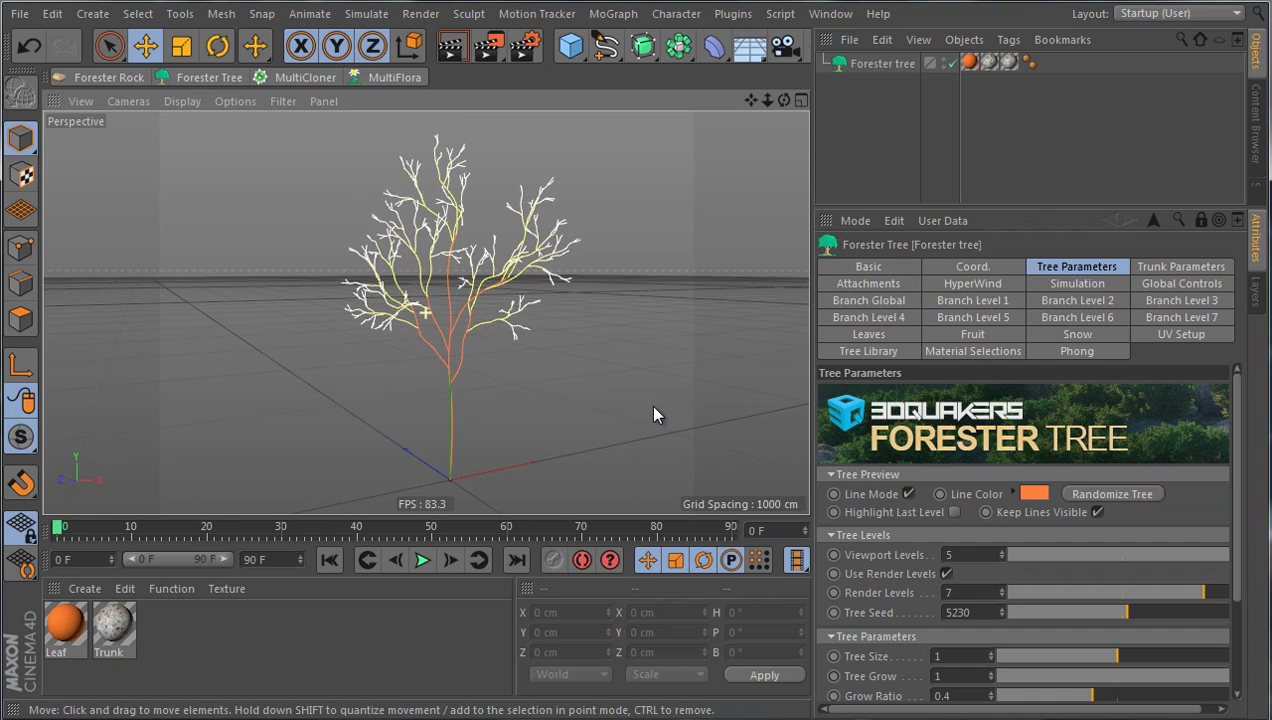
mouse_move(602, 335)
left_mouse_down("alt")
mouse_move(603, 352)
mouse_move(603, 330)
left_mouse_up("alt")
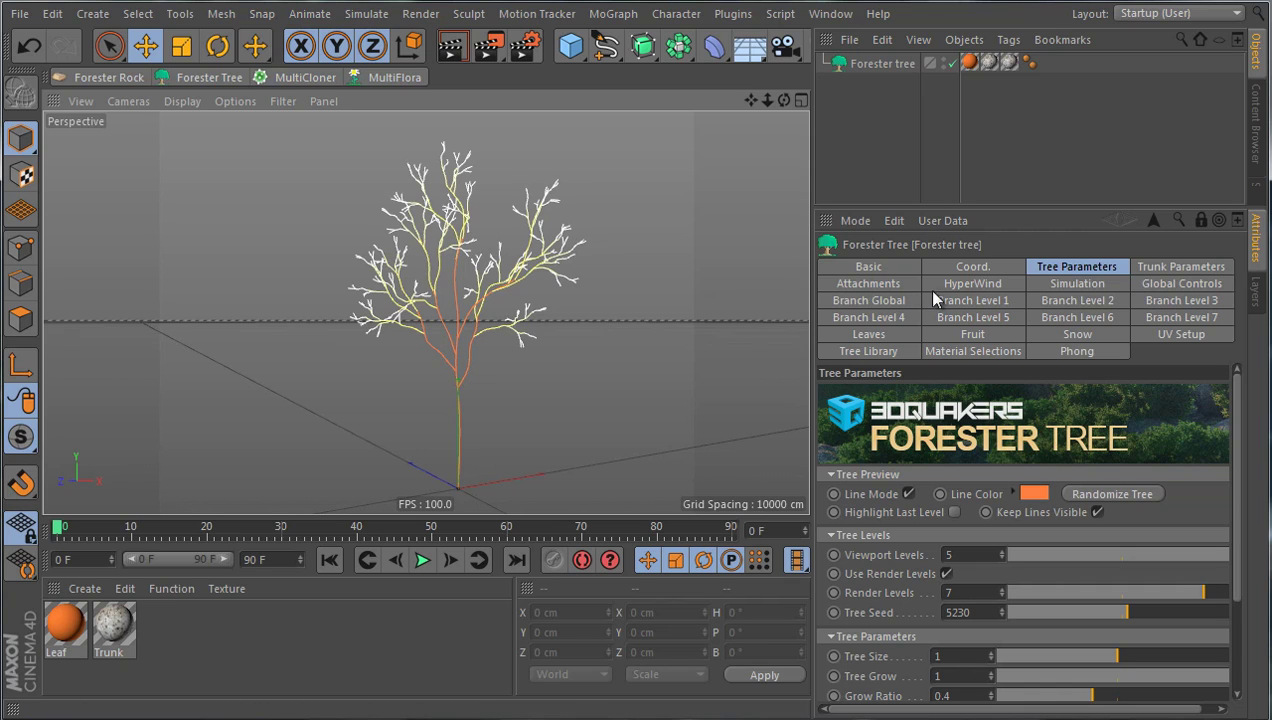
Turn on HyperWind for the tree and play the animation to preview the wind motion.
left_click(968, 285)
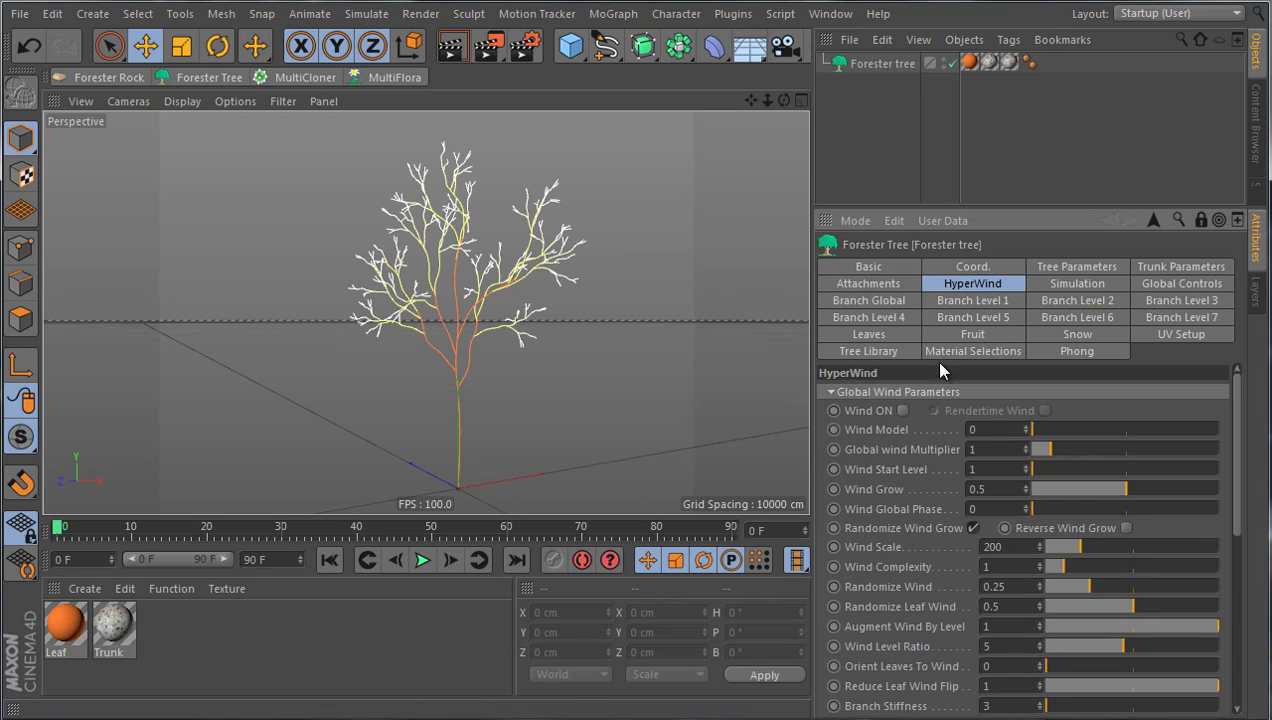
left_click(903, 410)
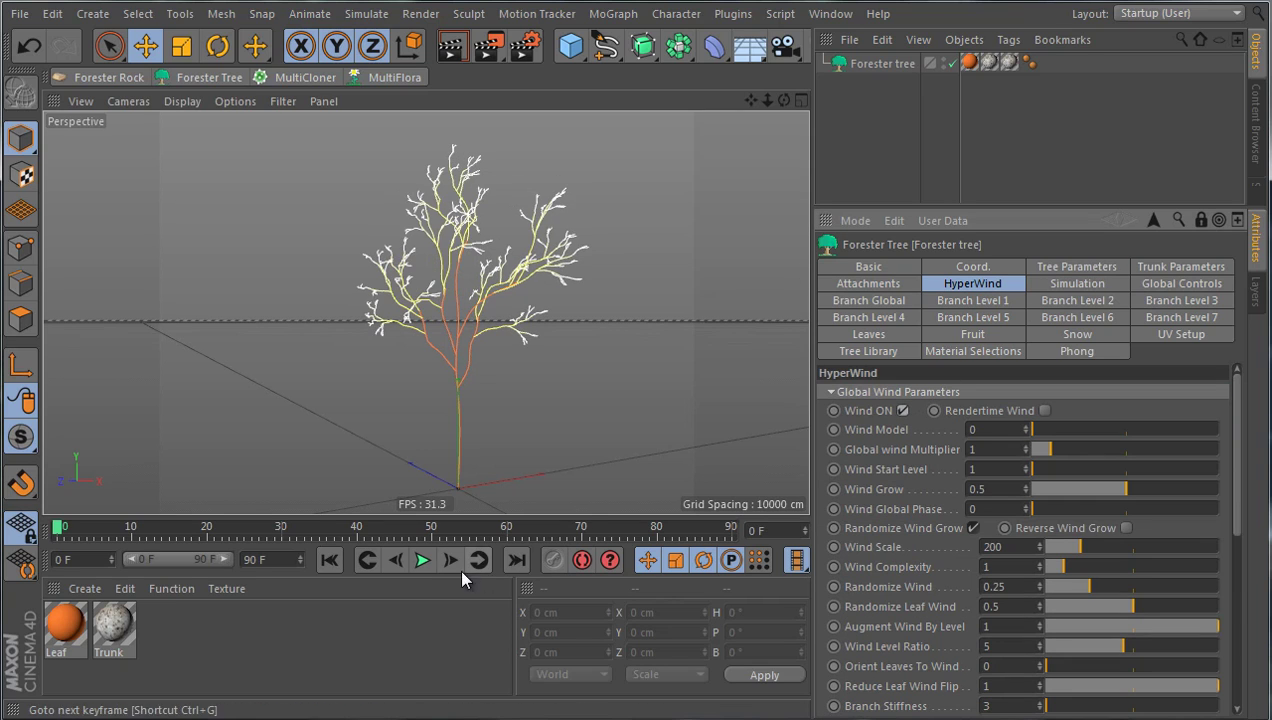
left_click(422, 560)
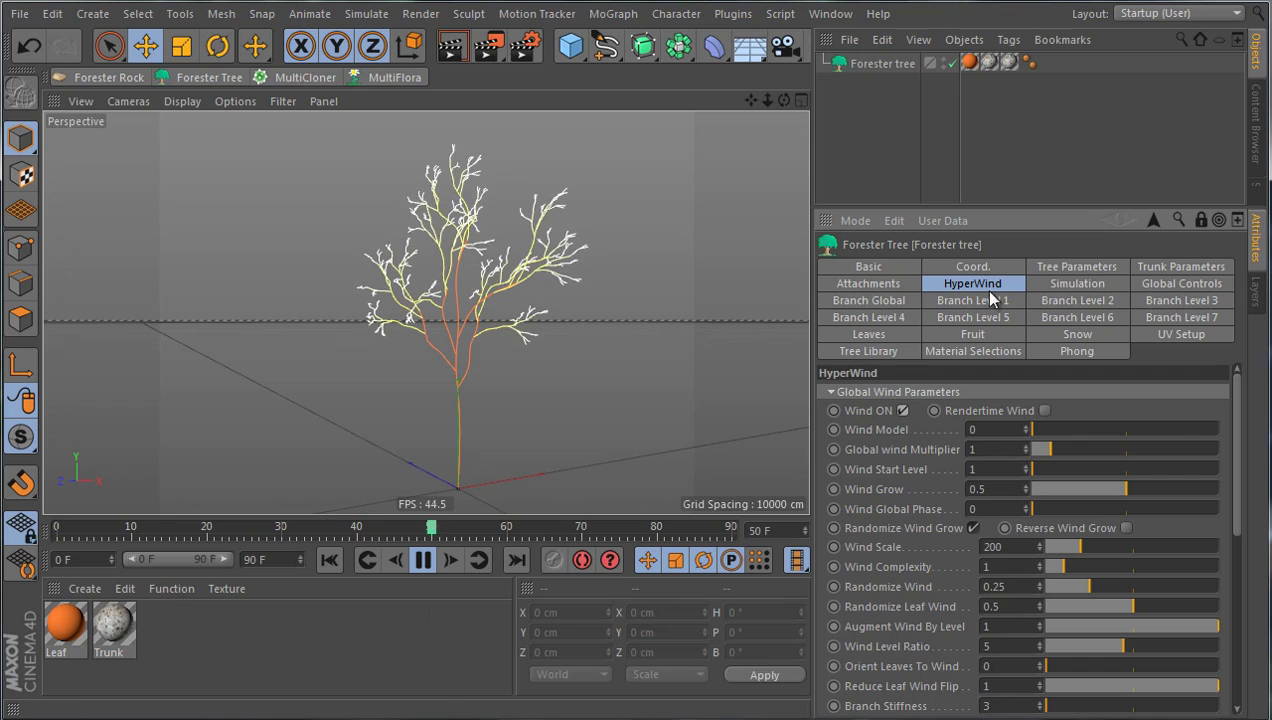
Load the Aspen preset and then the Beech preset from the Tree Library while the wind animation plays.
left_click(892, 353)
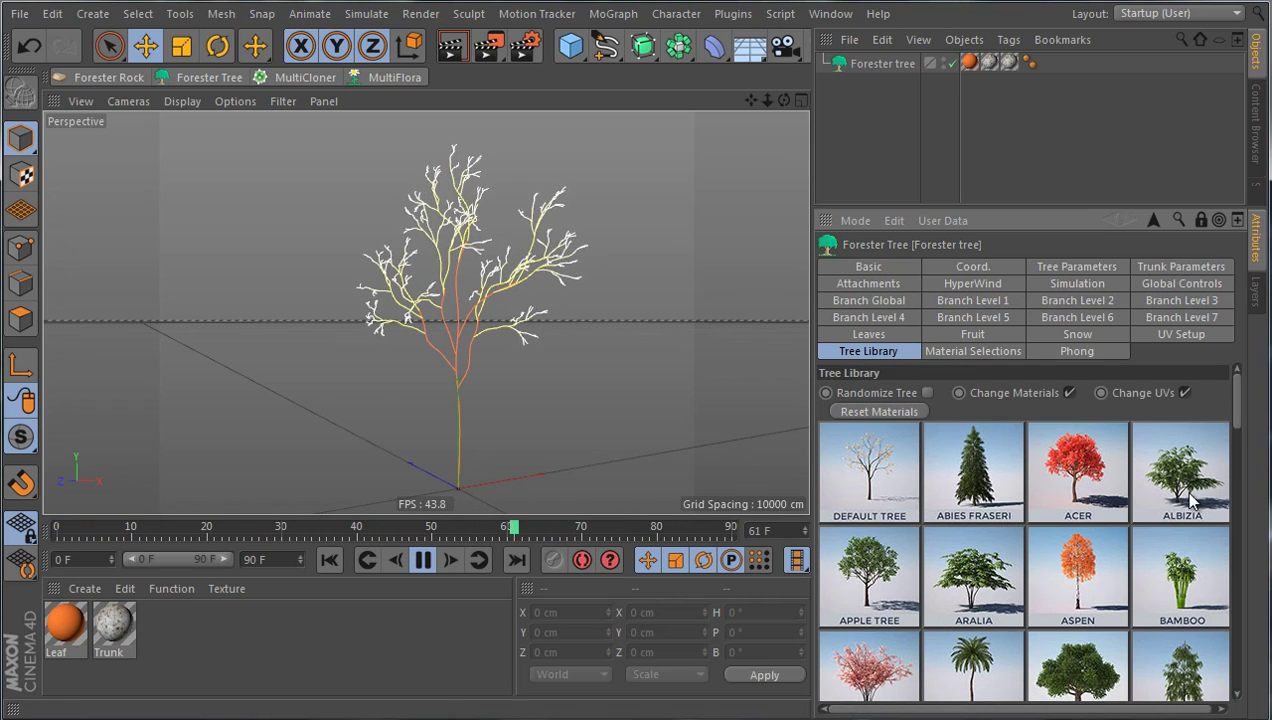
left_click(1087, 573)
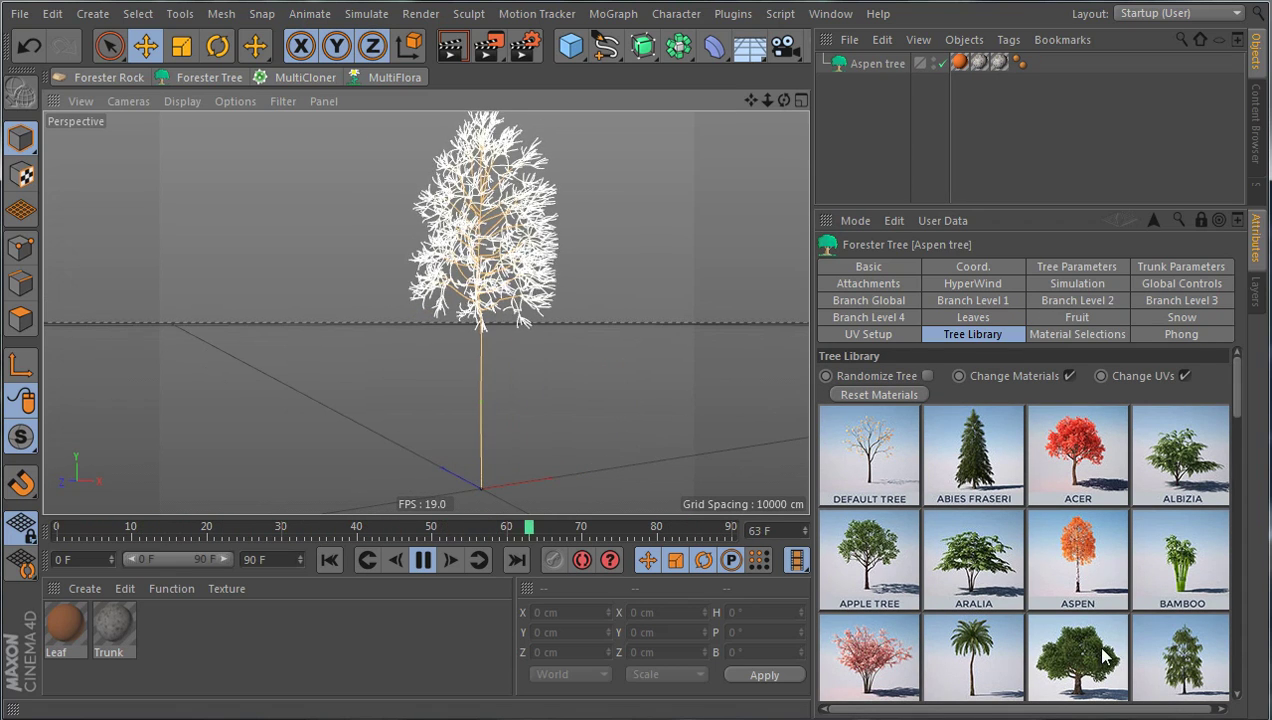
left_click(1040, 612)
scroll(486, 386, "down", 3)
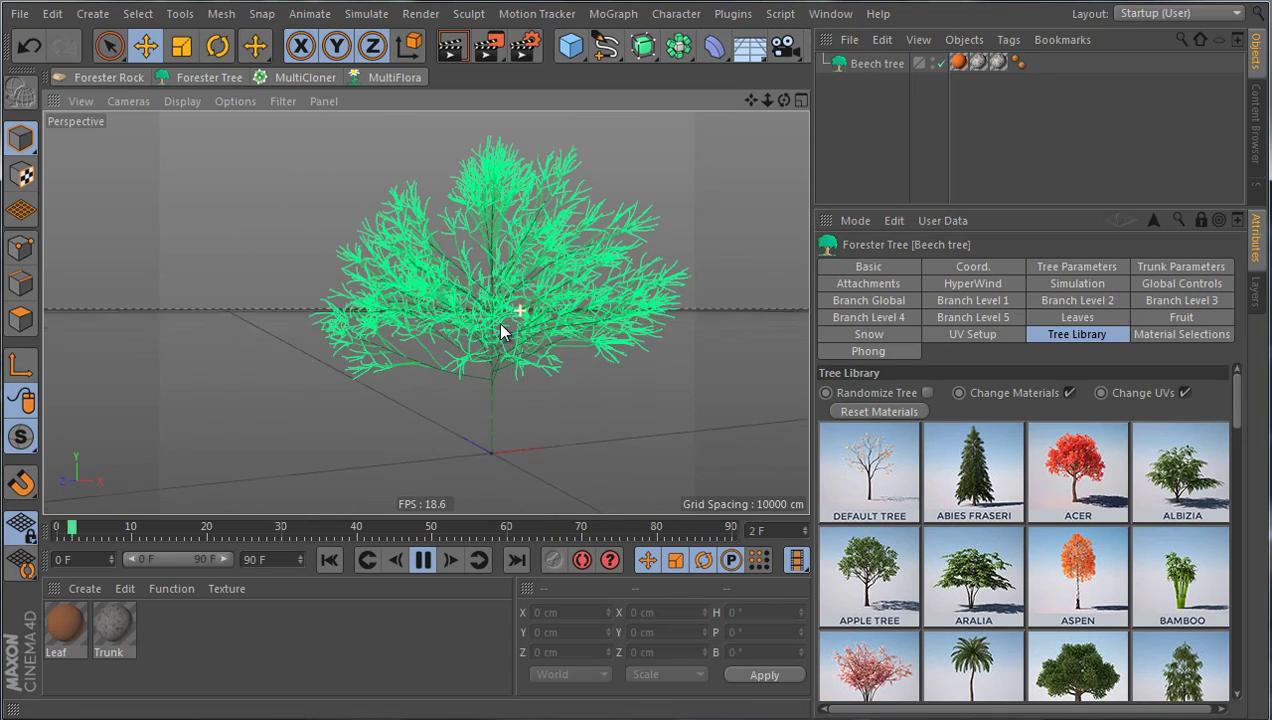
Change the Beech tree's line color to a brighter green.
left_click(1042, 266)
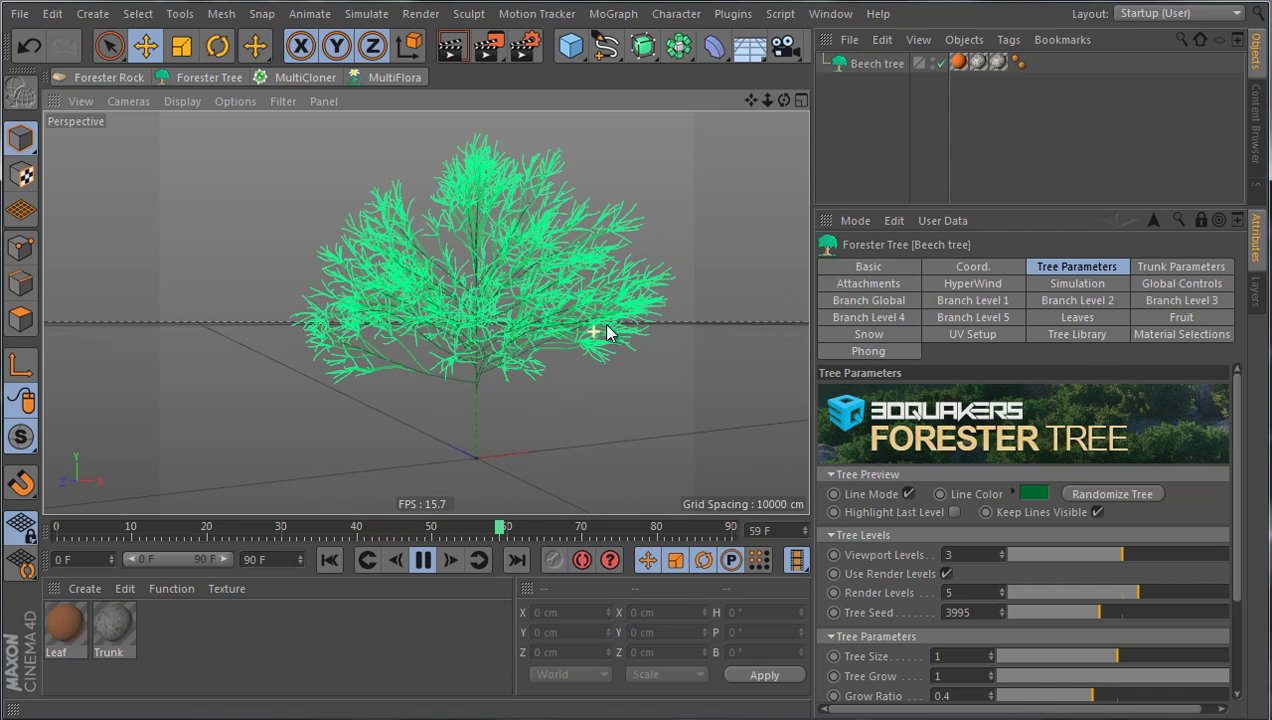
left_click(1035, 494)
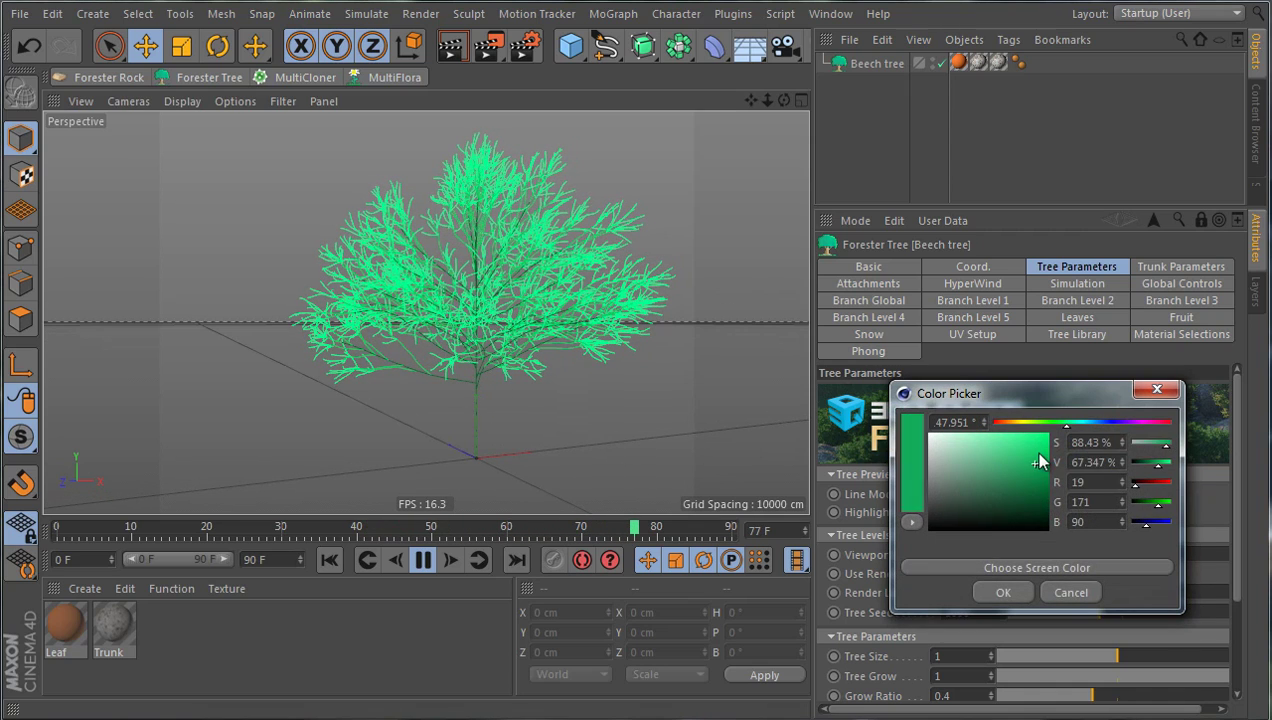
left_click(1000, 592)
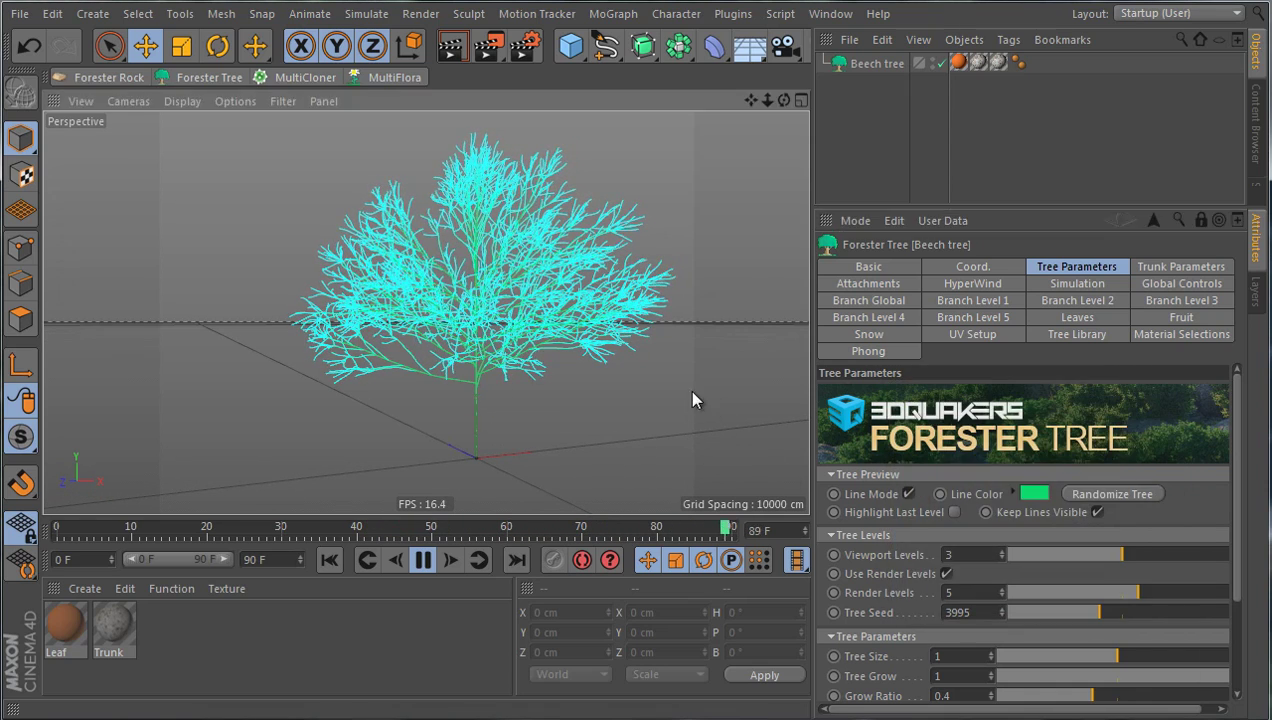
Load the Default Tree preset again and randomize the tree several times in Line Mode.
left_click(1060, 334)
left_click(870, 470)
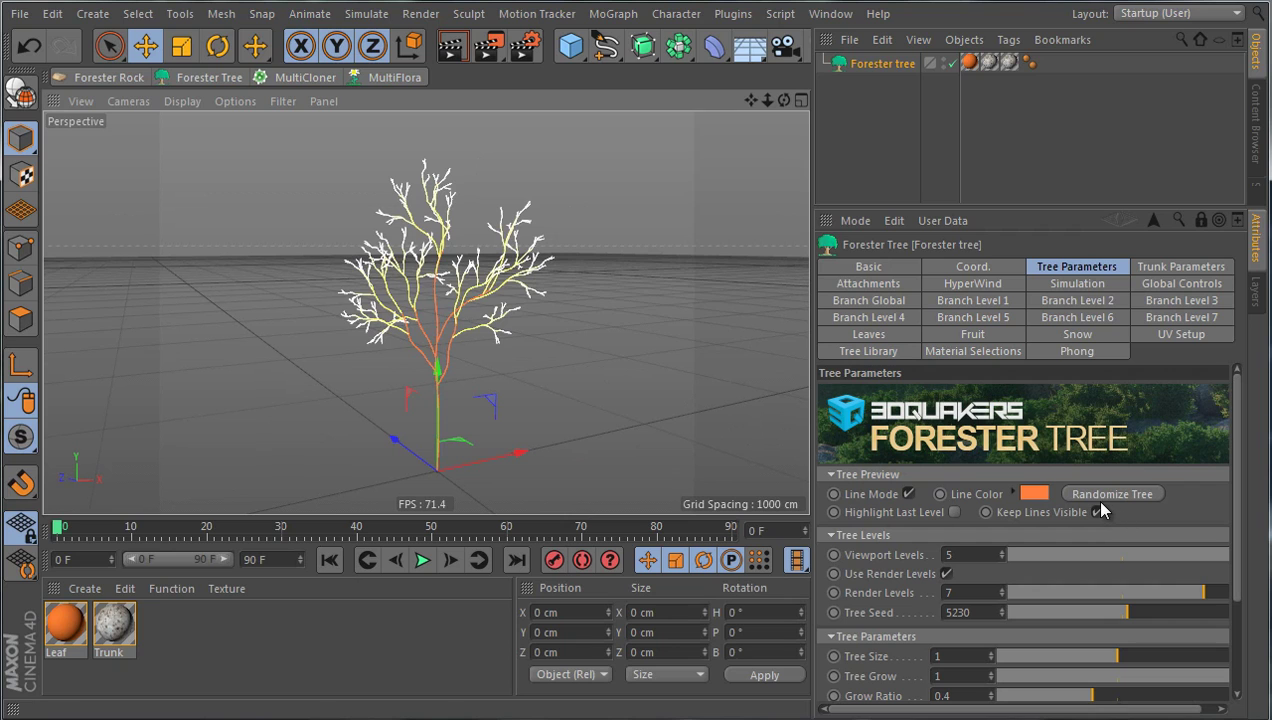
left_click(1104, 497)
left_click(1104, 497)
left_click(1104, 497)
left_click(1104, 497)
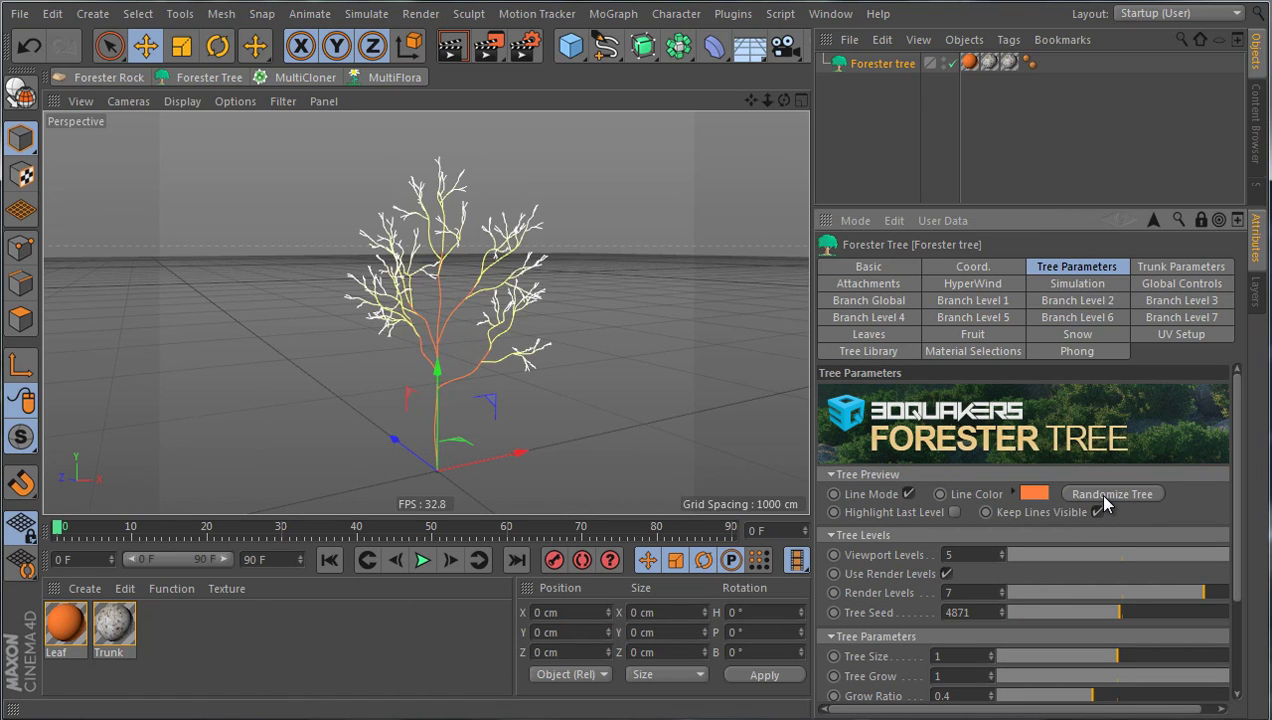
Turn off Line Mode and repeatedly randomize the full tree geometry to preview different variations.
left_click(908, 494)
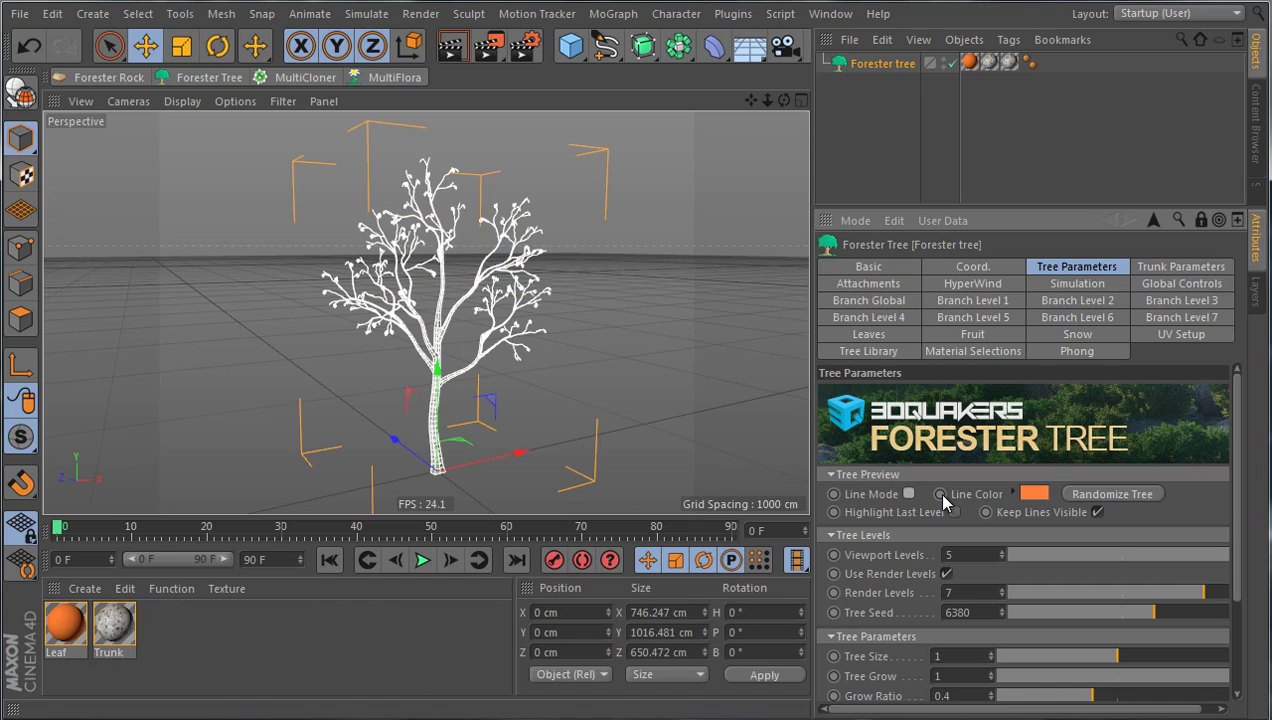
left_click(1126, 503)
left_click(1126, 503)
left_click(1127, 503)
left_click(1128, 503)
left_click(1128, 505)
left_click(1128, 505)
left_click(1128, 505)
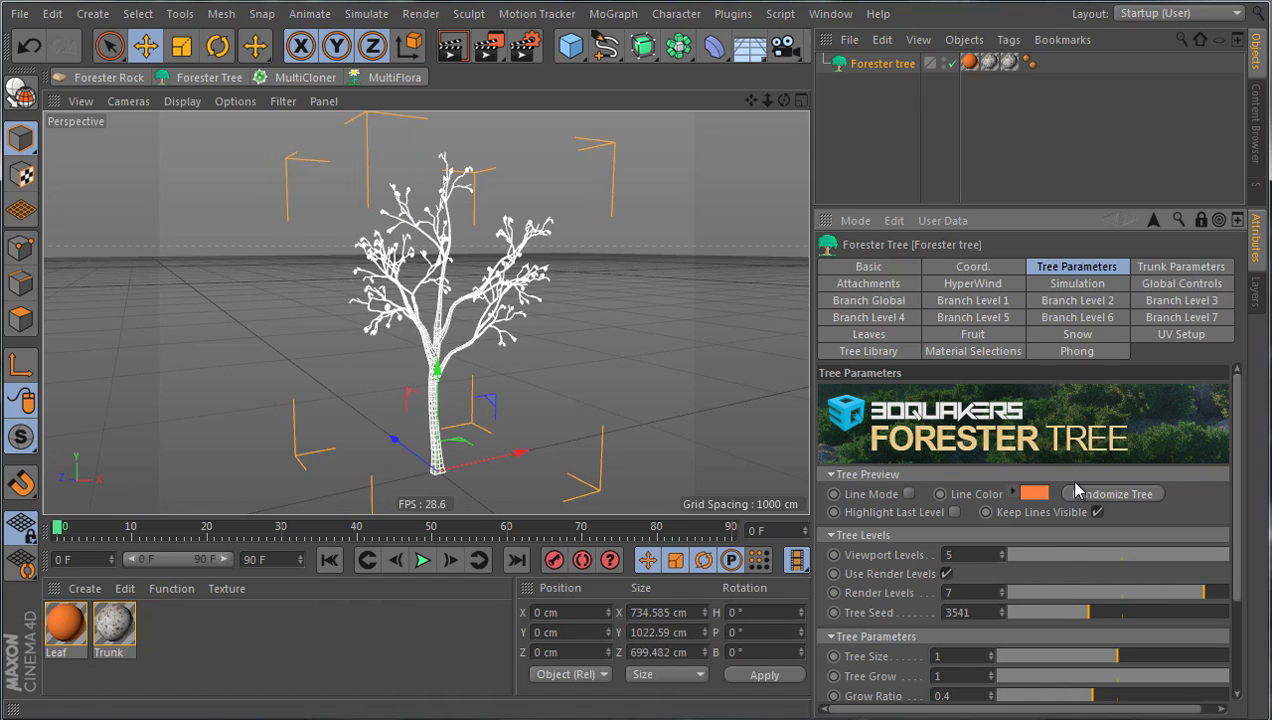
left_click(1097, 494)
left_click_drag(560, 400, 583, 416, "alt")
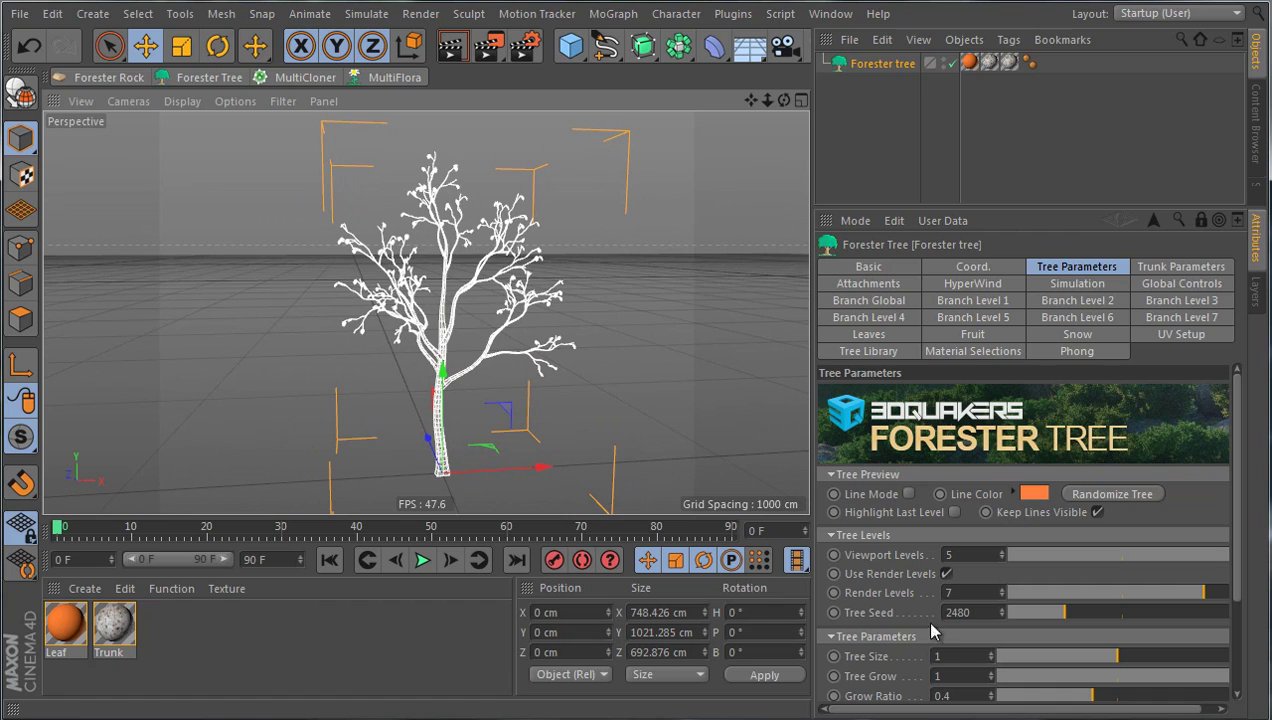
Generate further tree variations by randomizing the tree several more times and adjusting its Tree Seed.
left_click(1112, 500)
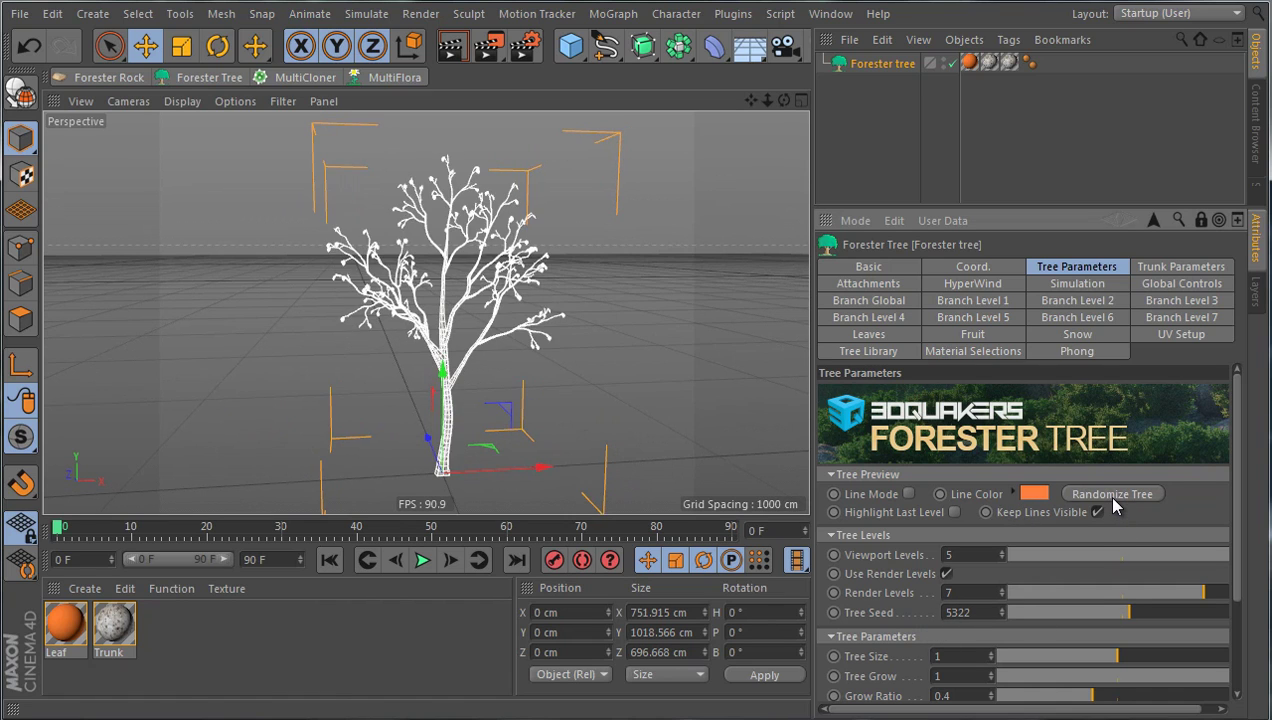
left_click(1112, 500)
left_click(1112, 500)
left_click(1112, 500)
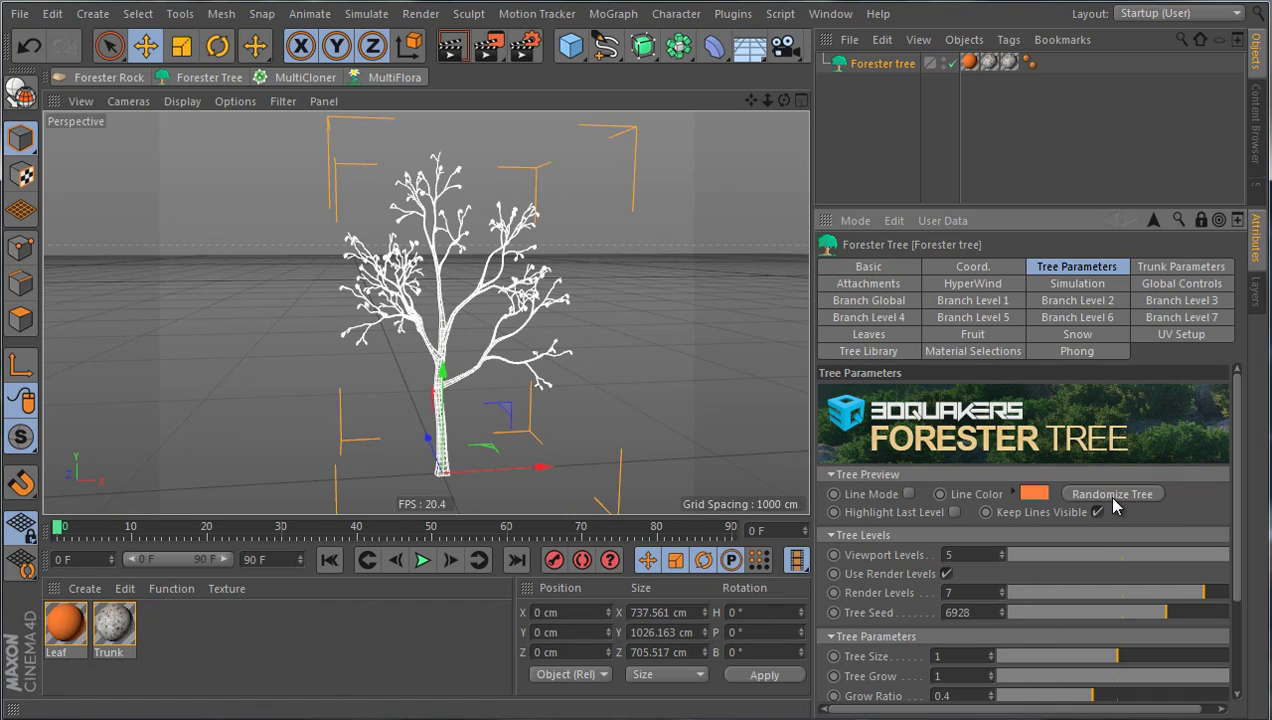
left_click(1105, 494)
left_click_drag(1040, 623, 1092, 612)
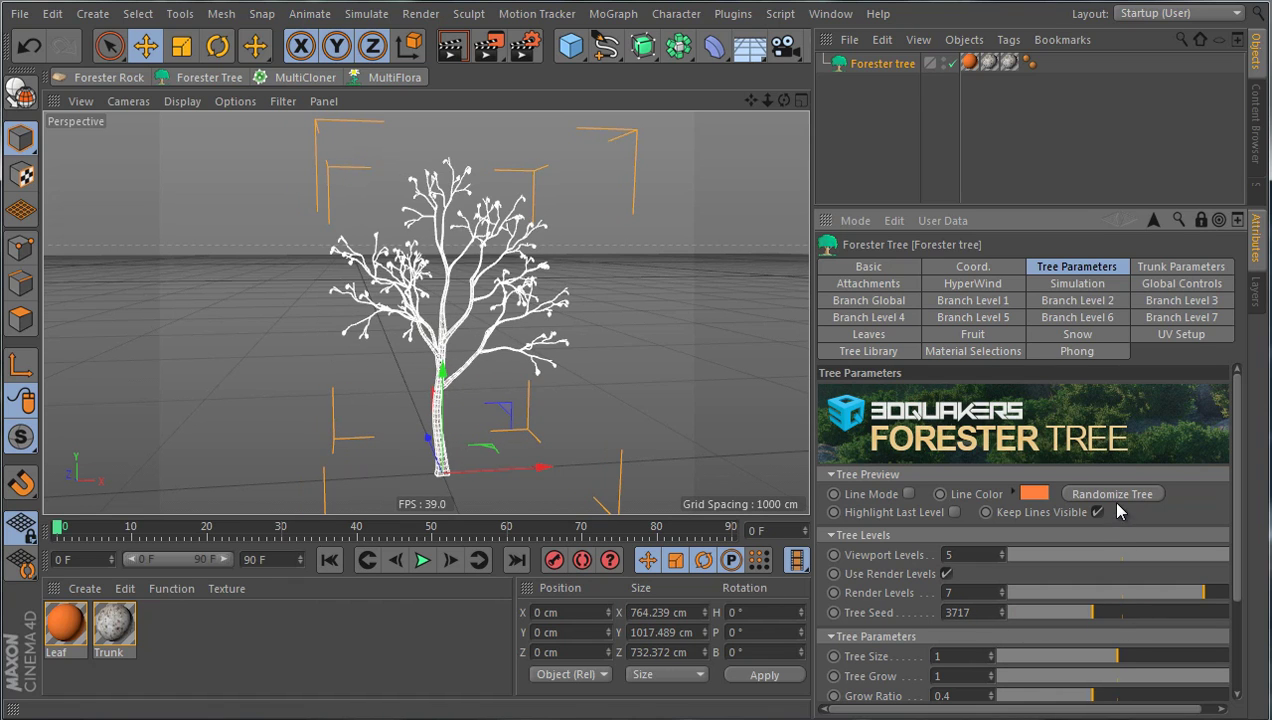
Randomize the tree five more times and open its Tree Seed value for editing.
left_click(1114, 494)
left_click(1114, 494)
left_click(1114, 494)
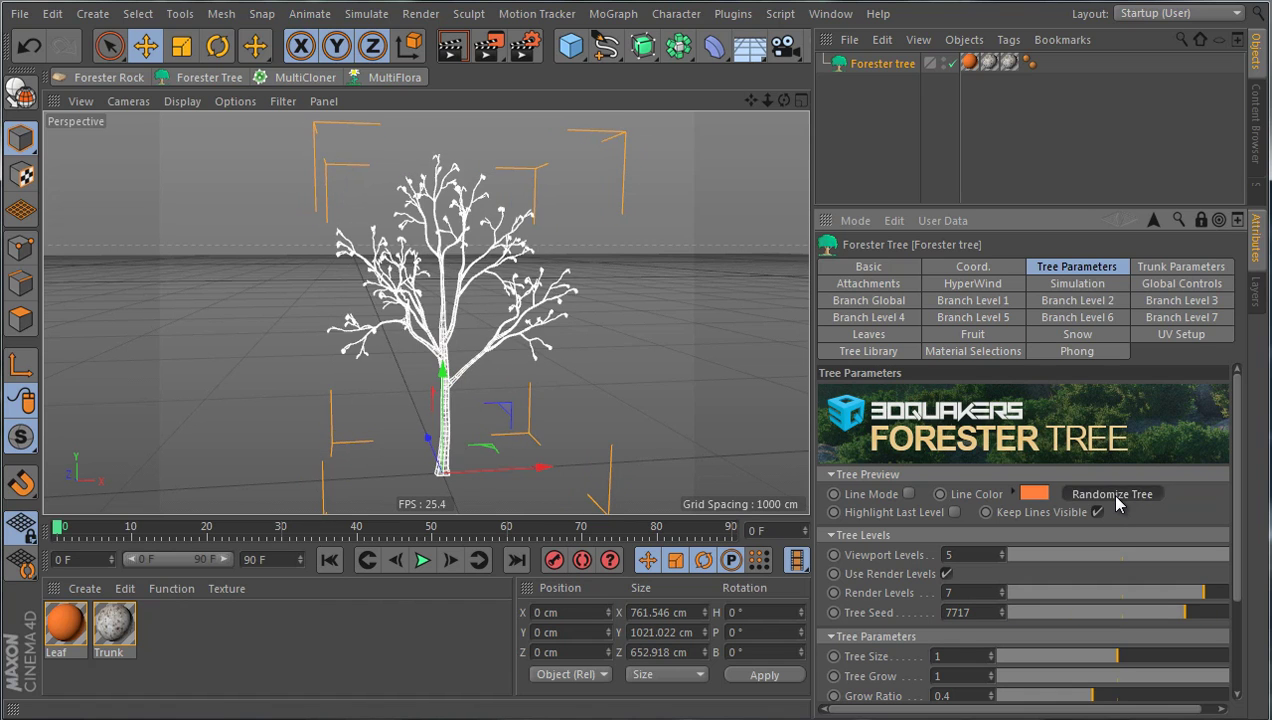
left_click(1114, 494)
left_click(1114, 494)
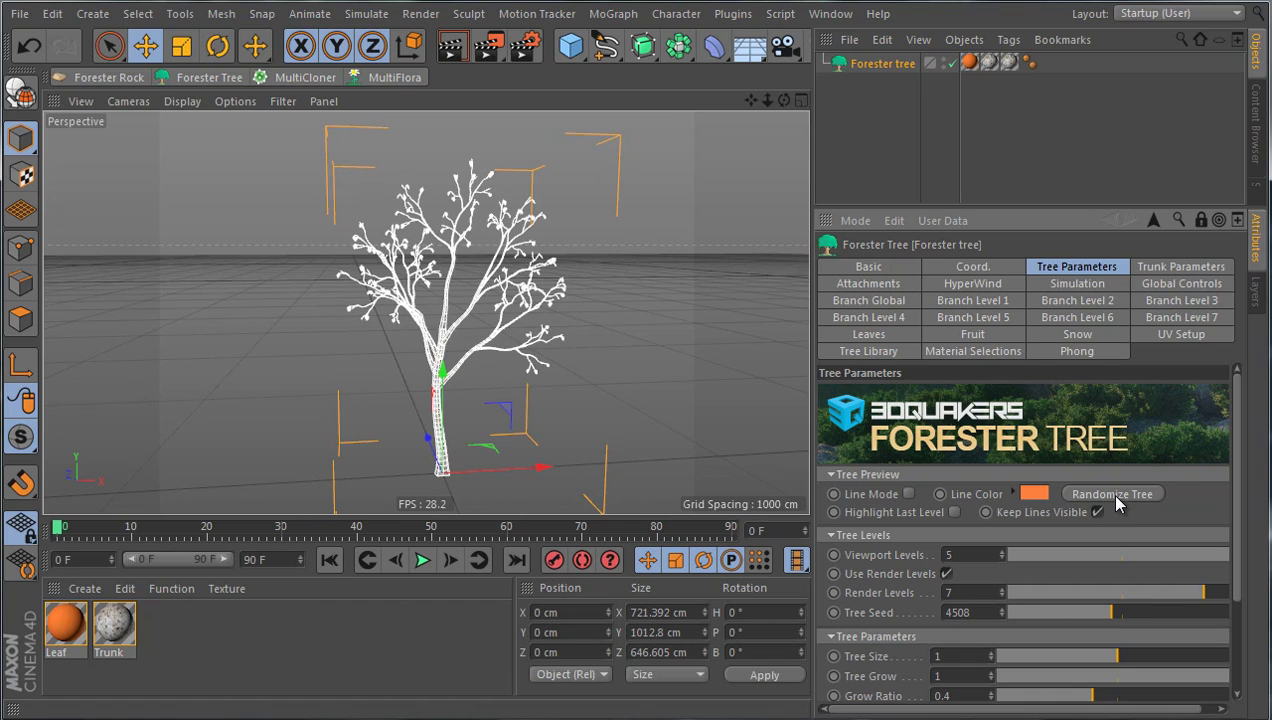
left_click(990, 612)
type("4503")
Randomize the tree nine more times to move away from the chosen variation.
left_click(1102, 503)
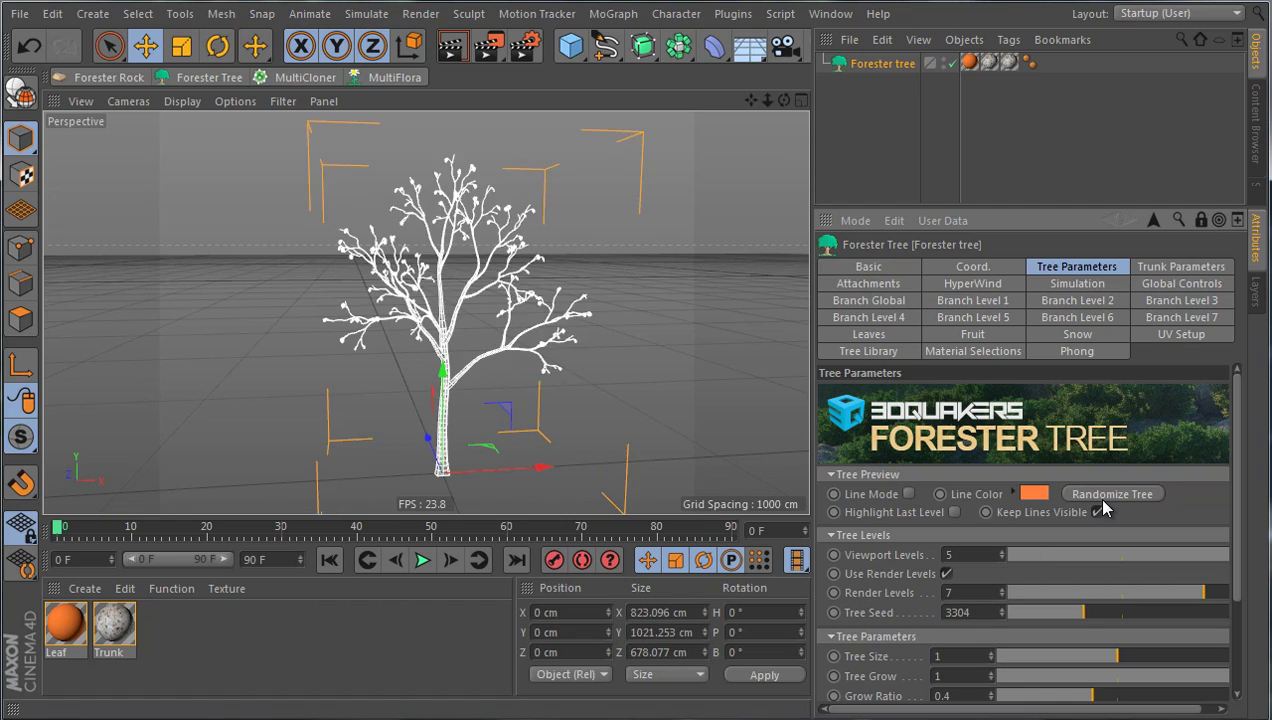
left_click(1102, 503)
left_click(1102, 503)
left_click(1102, 503)
left_click(1104, 507)
left_click(1104, 507)
left_click(1104, 507)
left_click(1104, 507)
left_click(1104, 507)
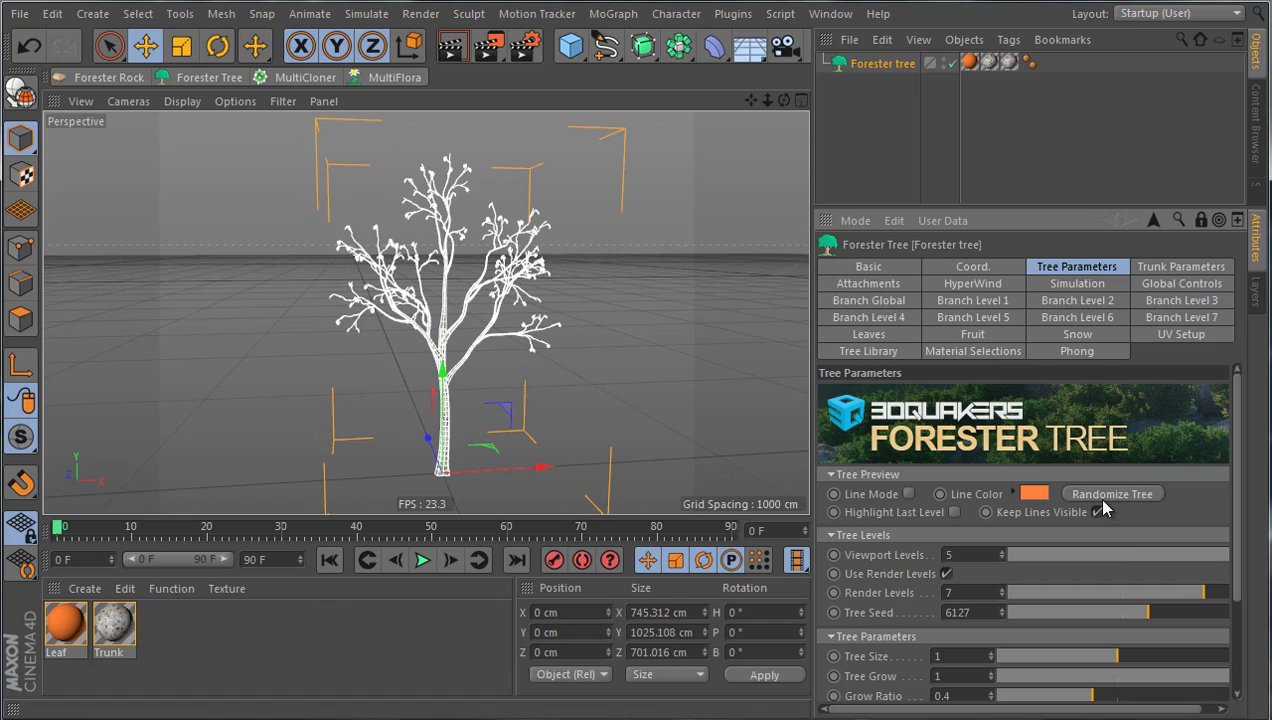
Set the Tree Seed to 4508 to recall the earlier tree variation.
double_click(975, 613)
type("4508")
key("Return")
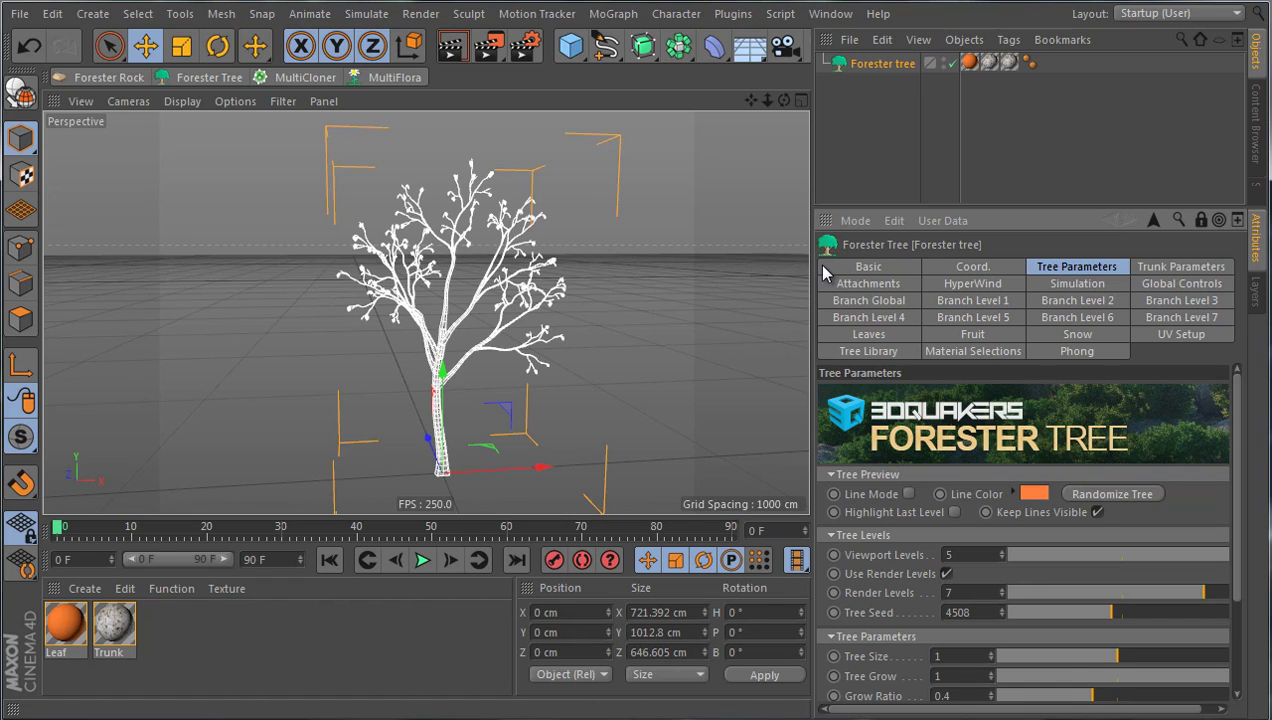
Enable Line Mode with a dark brown line color and Highlight Last Level, and inspect the branch tips up close.
left_click(906, 494)
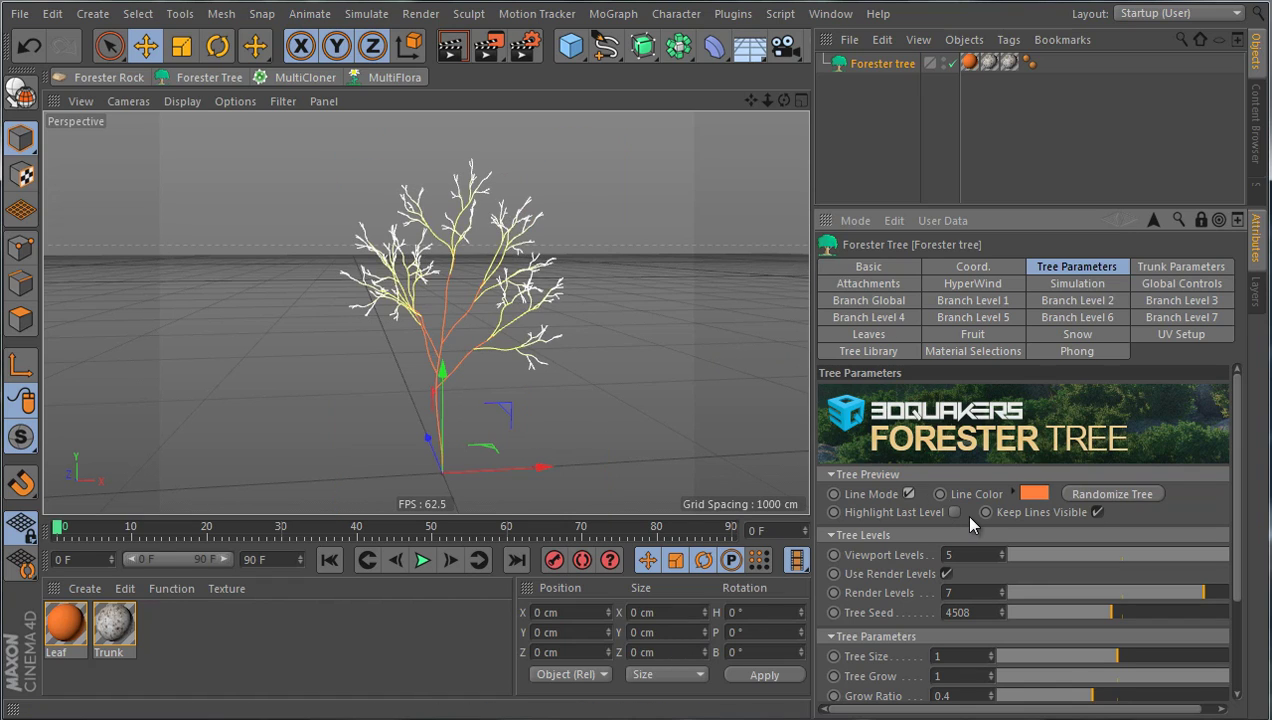
left_click(1036, 493)
left_click(1050, 482)
left_click(1006, 589)
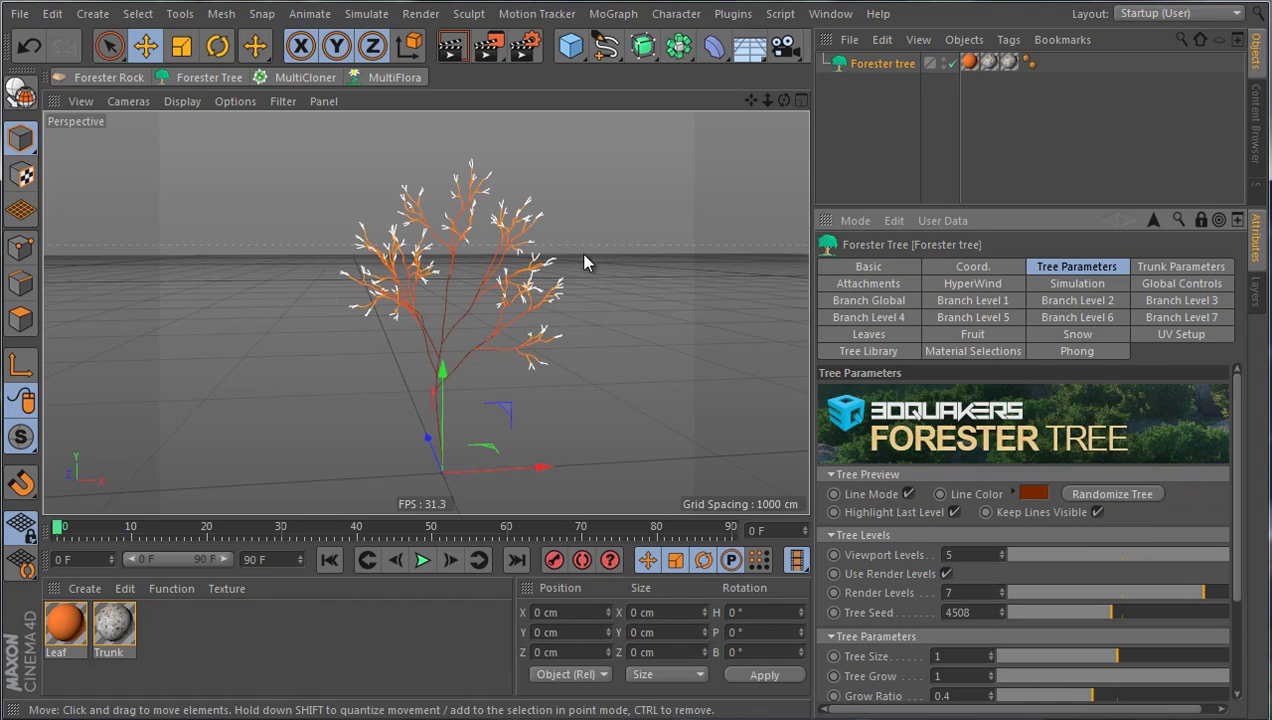
scroll(579, 251, "up", 4)
scroll(540, 321, "up", 3)
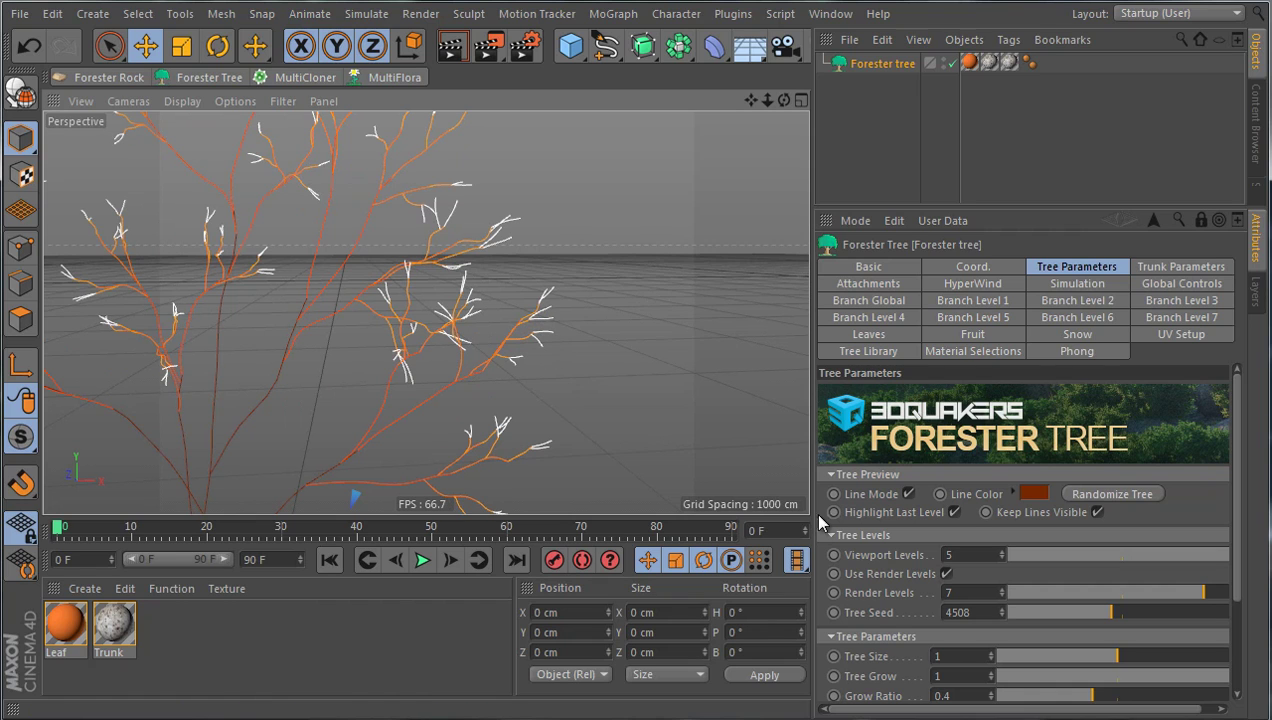
Turn off Highlight Last Level and darken the line color to a deeper brown.
left_click(1030, 493)
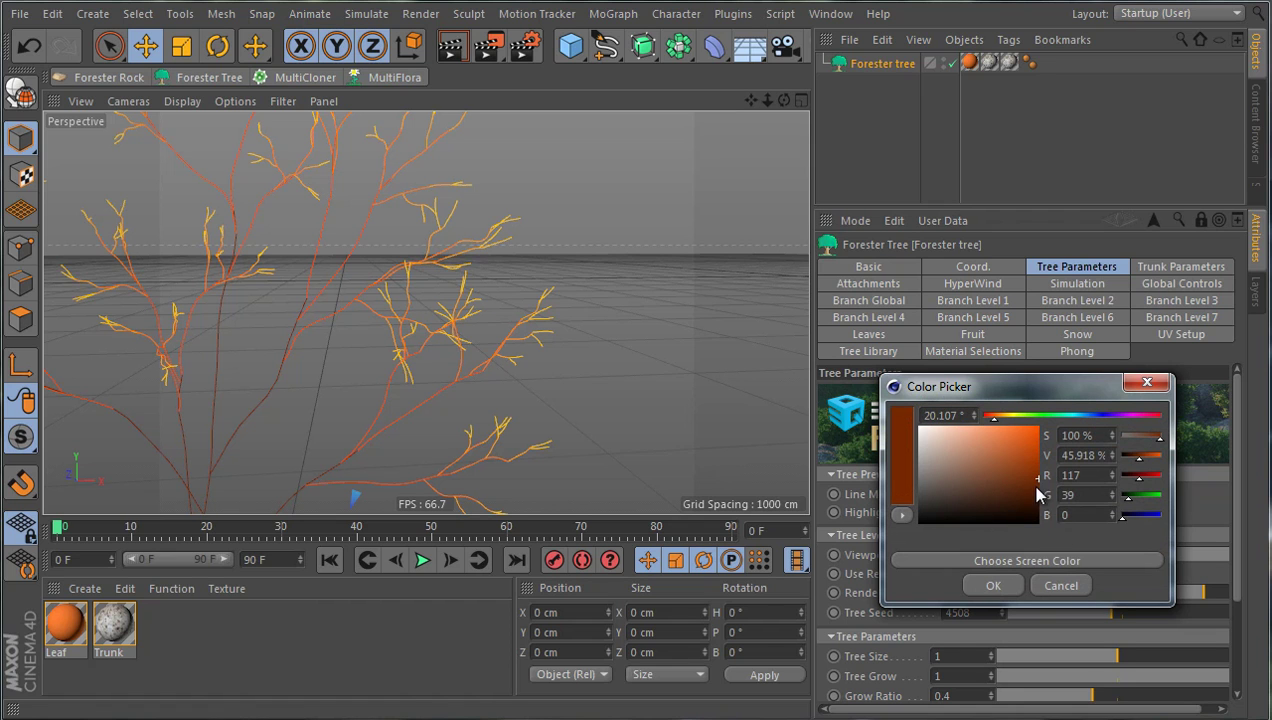
left_click(1038, 494)
left_click(998, 586)
left_click_drag(625, 390, 572, 318, "alt")
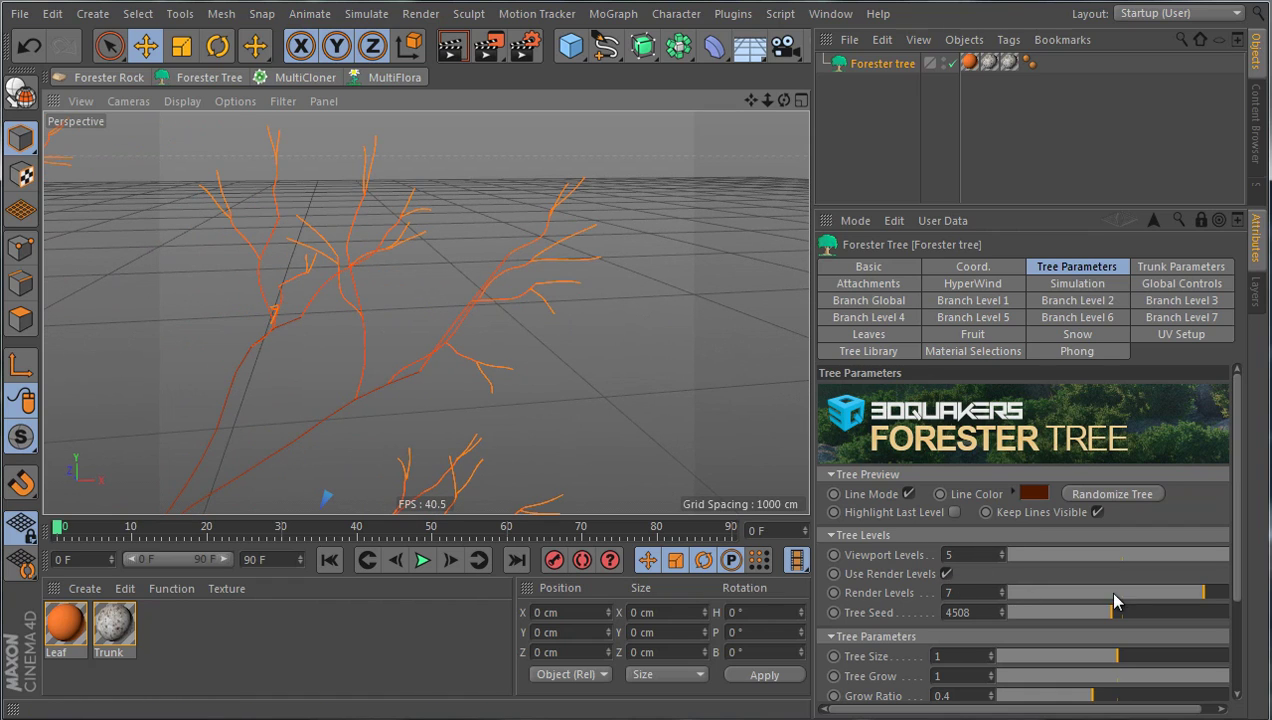
Set the tree's Render Levels to 5 and turn on Highlight Last Level to mark the outermost branches.
left_click(975, 592)
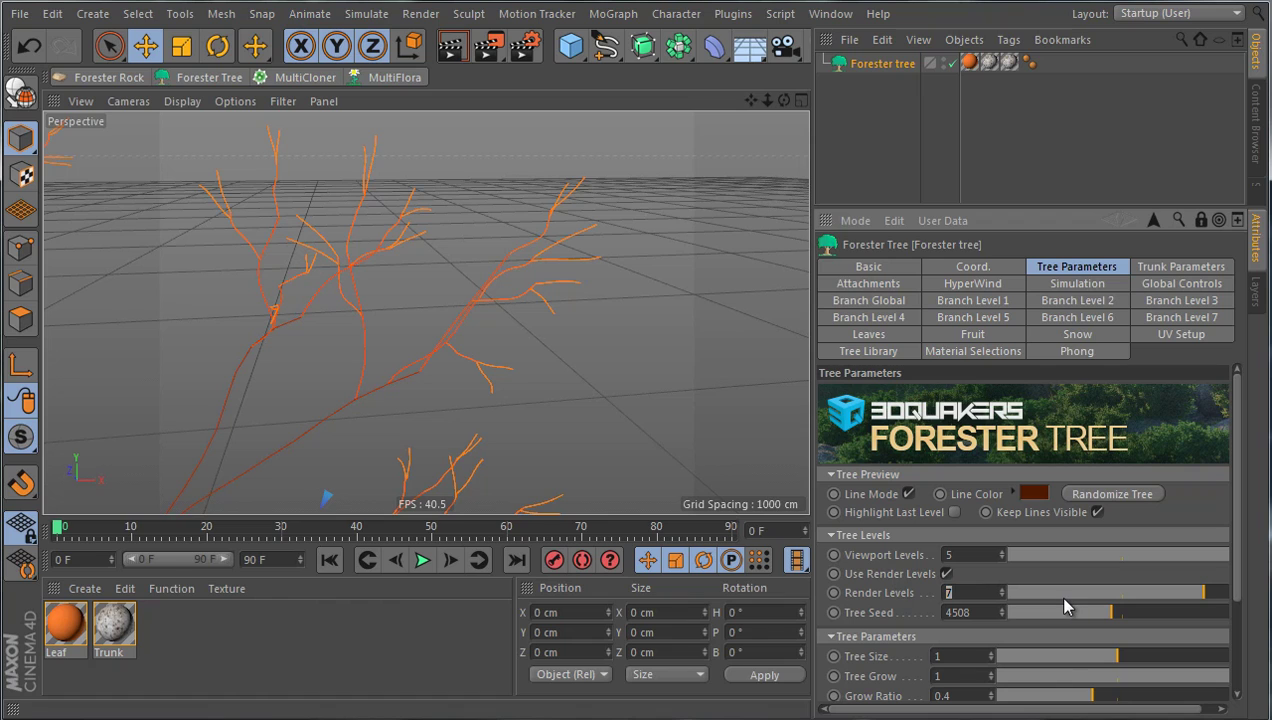
type("5")
key("Return")
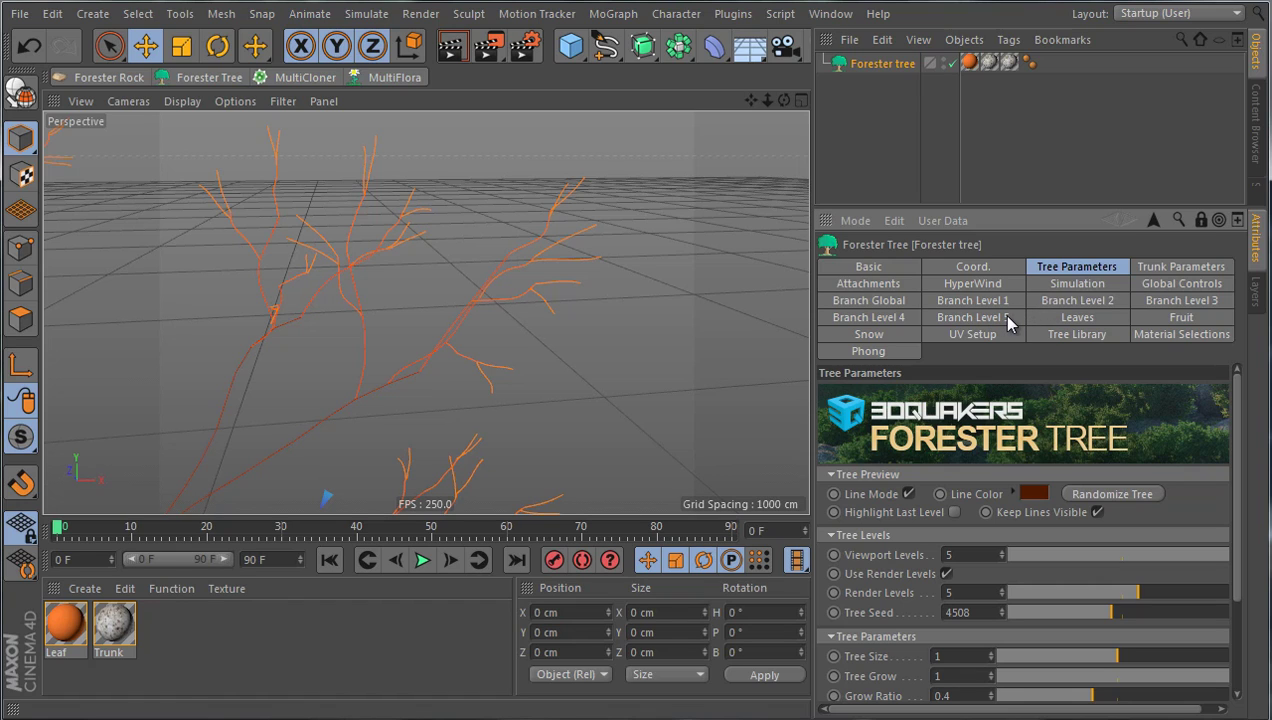
left_click(955, 512)
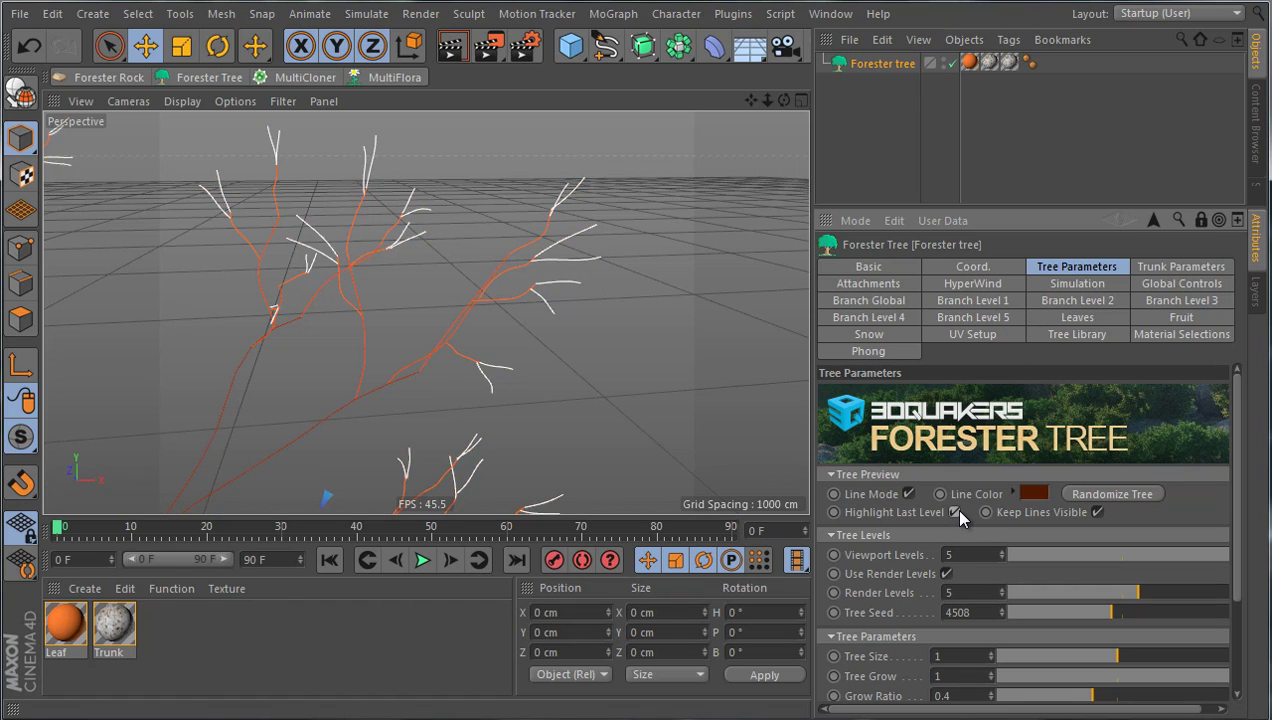
left_click_drag(548, 306, 576, 310, "alt")
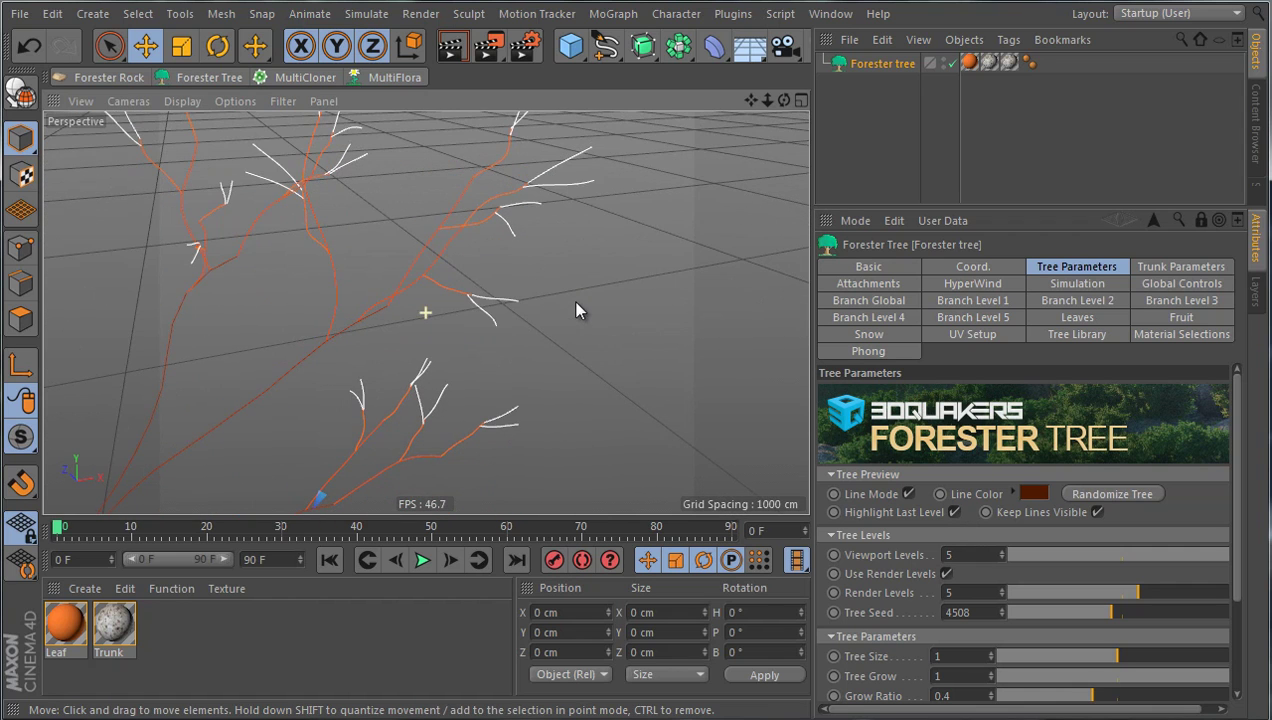
Set the branch length of Branch Level 5 to about 84.8 cm.
left_click(970, 317)
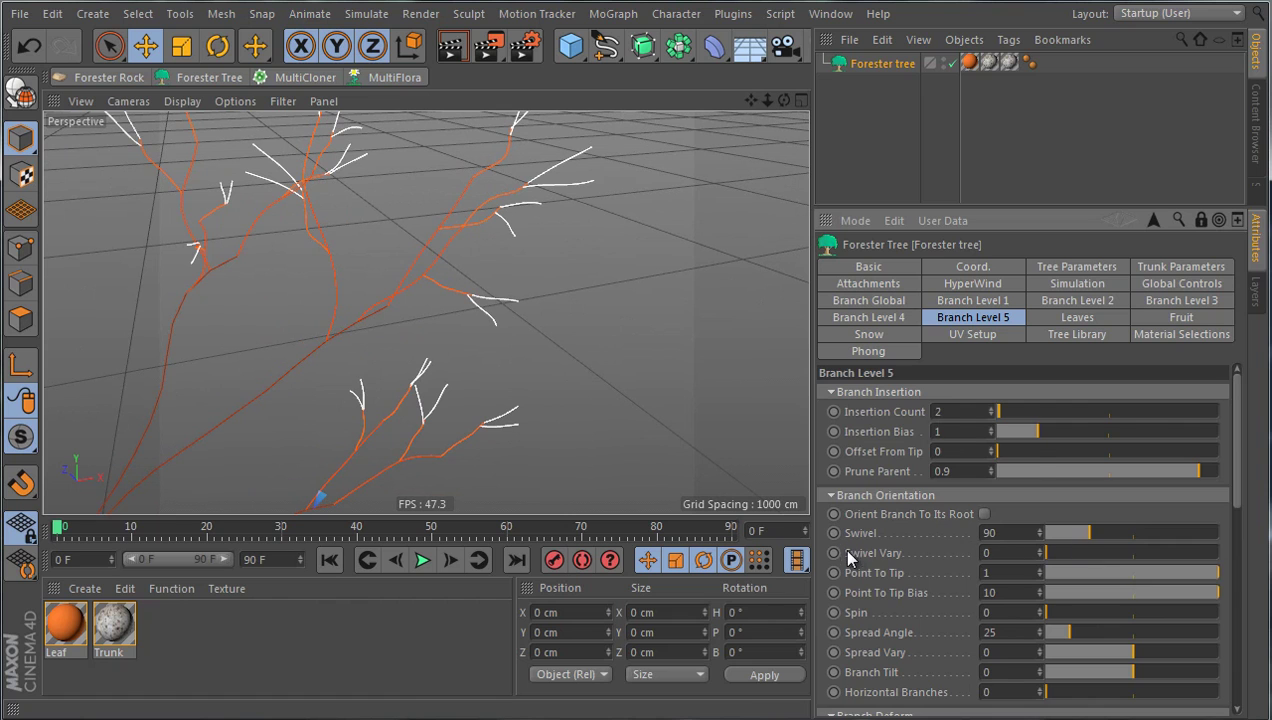
scroll(848, 553, "down", 5)
left_click_drag(1058, 638, 1068, 636)
left_click_drag(568, 317, 562, 369, "alt")
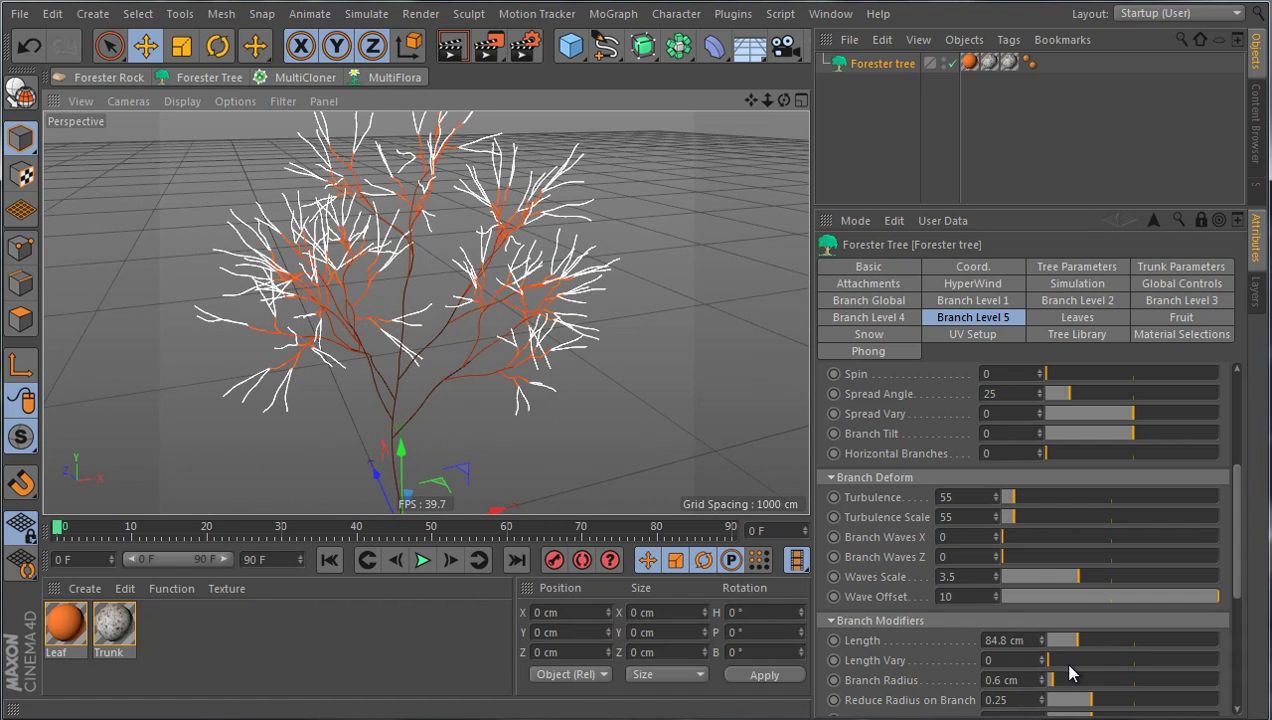
Try out Length Vary and a Straighten Tops value of 1 on Branch Level 5, undoing each change.
left_click_drag(1148, 660, 1132, 610)
key("ctrl+z")
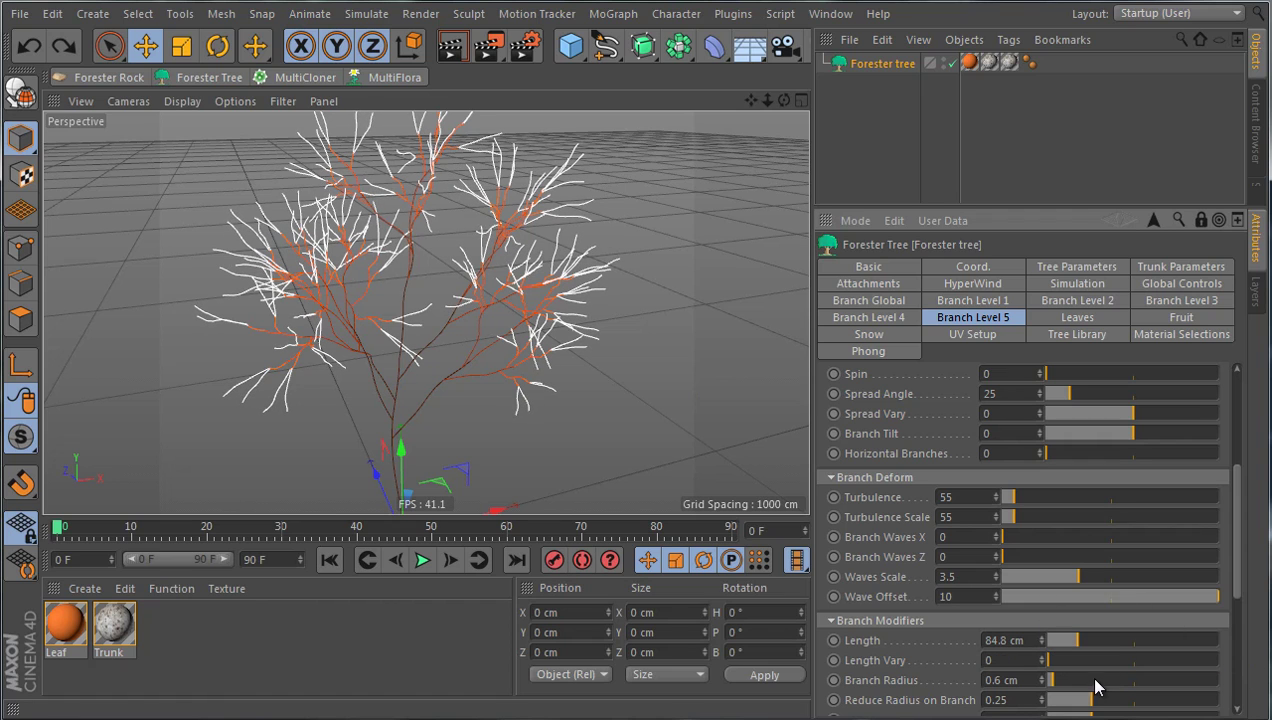
scroll(925, 647, "down", 3)
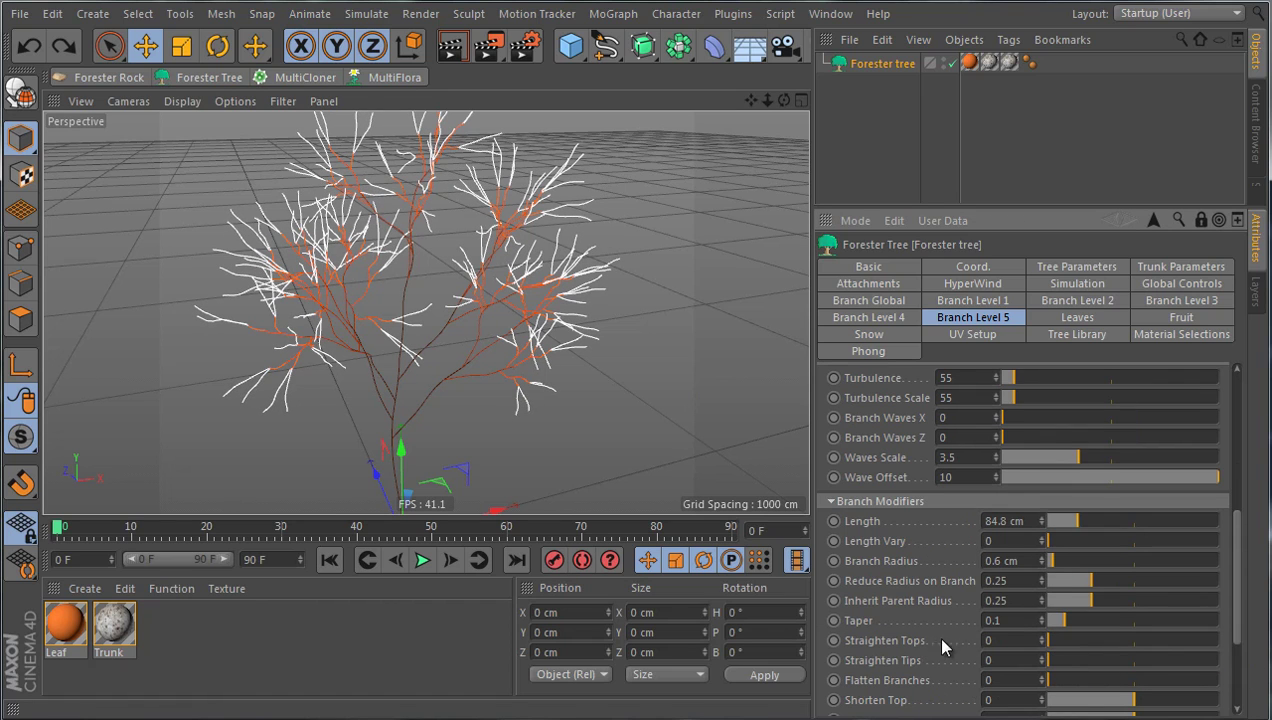
left_click_drag(1055, 650, 1230, 640)
left_click_drag(260, 230, 414, 383, "alt")
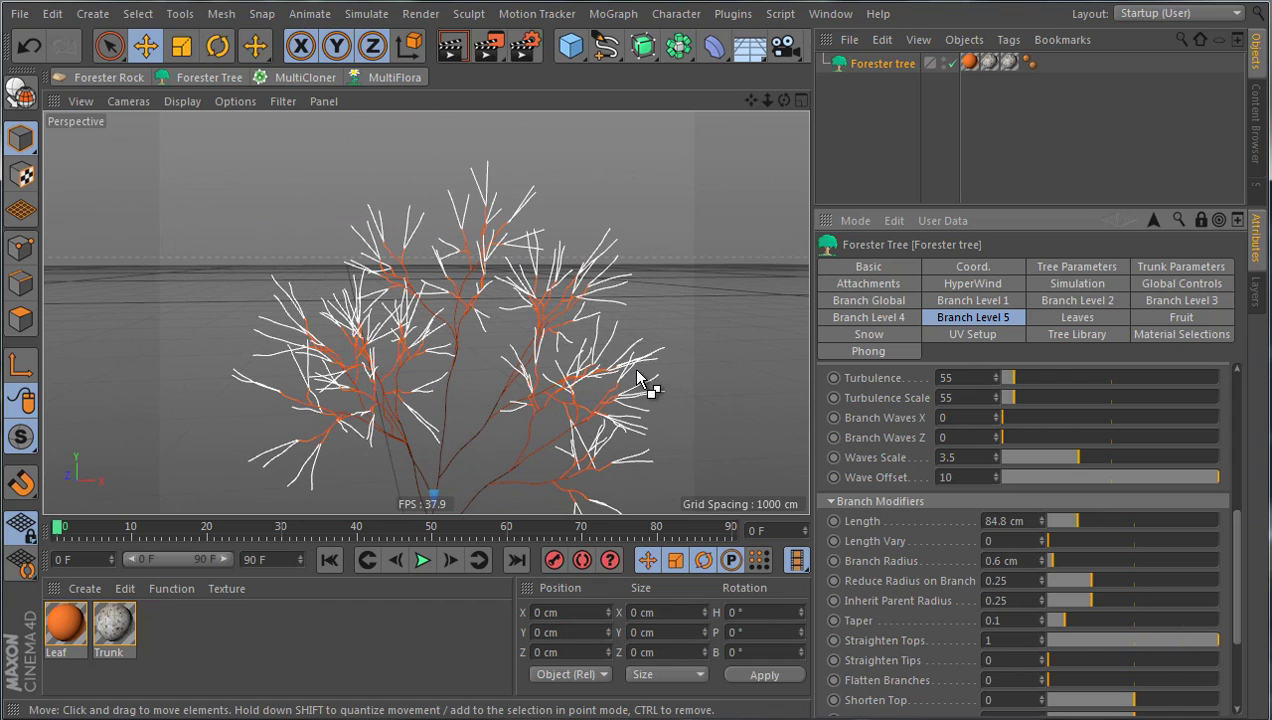
key("ctrl+z")
left_click_drag(568, 349, 560, 303, "alt")
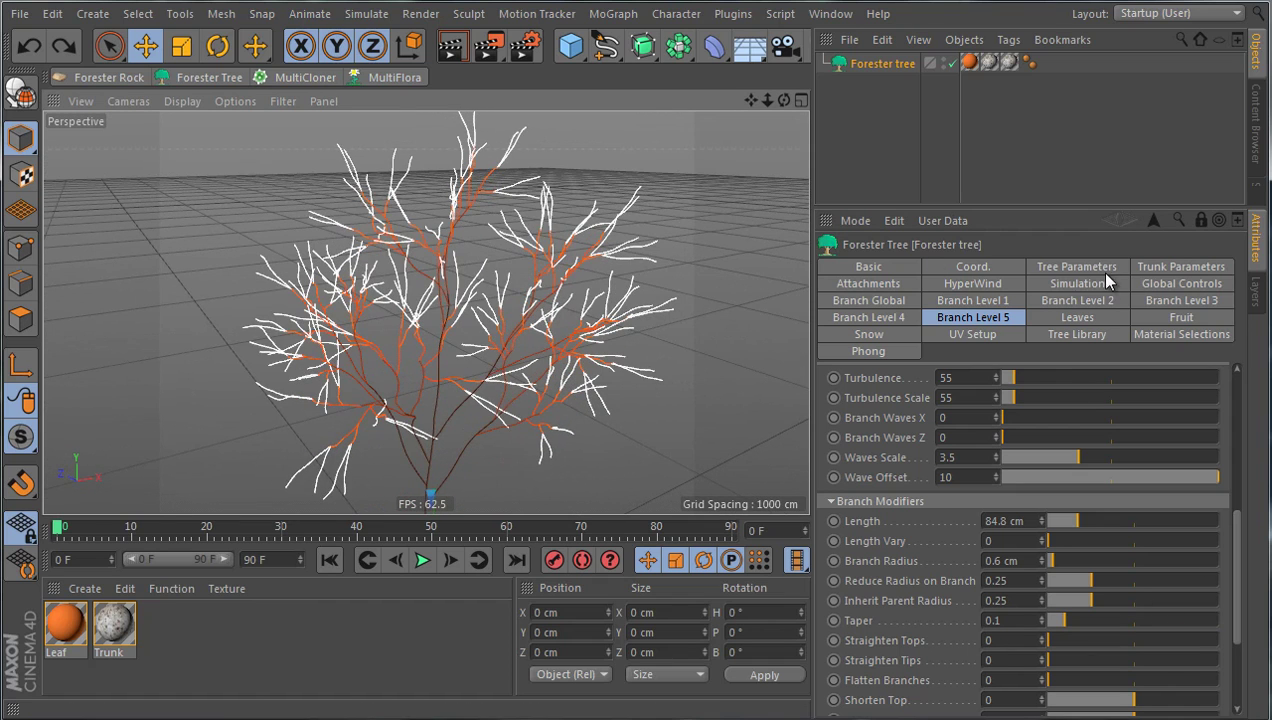
Turn off Highlight Last Level and deselect the tree to view its lines with Keep Lines Visible on.
left_click(1080, 268)
left_click(954, 397)
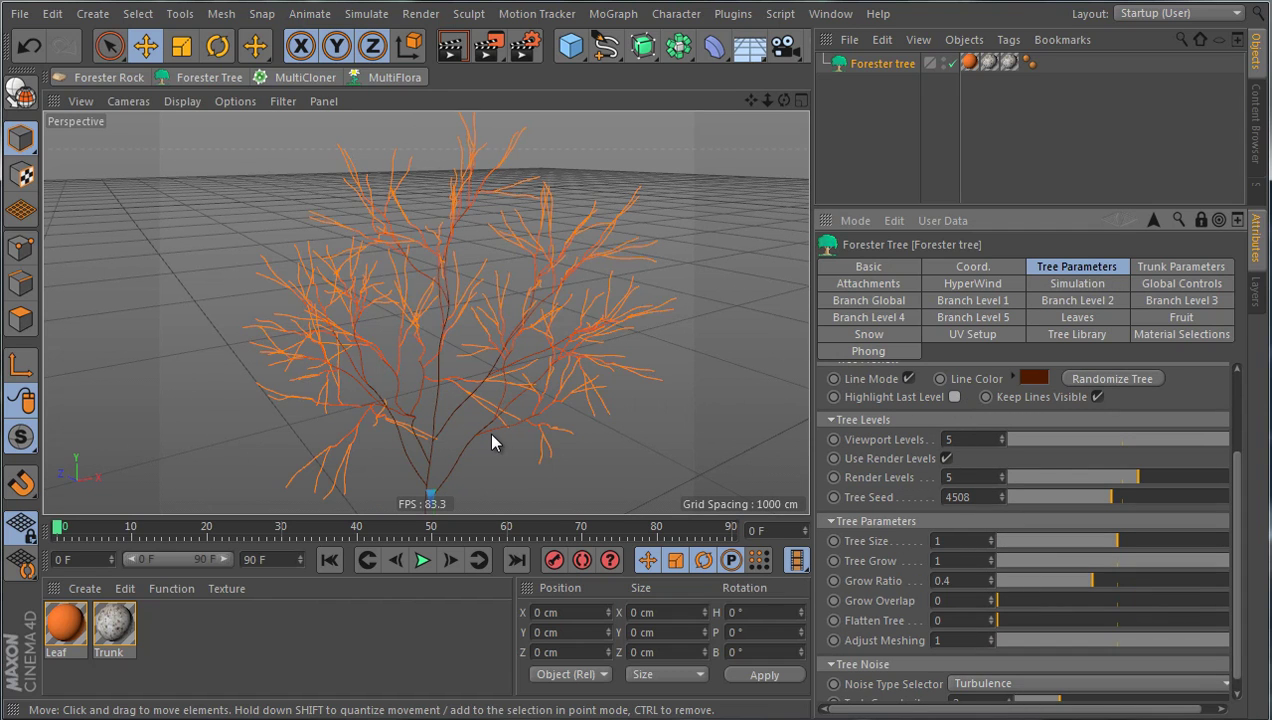
scroll(478, 431, "up", 5)
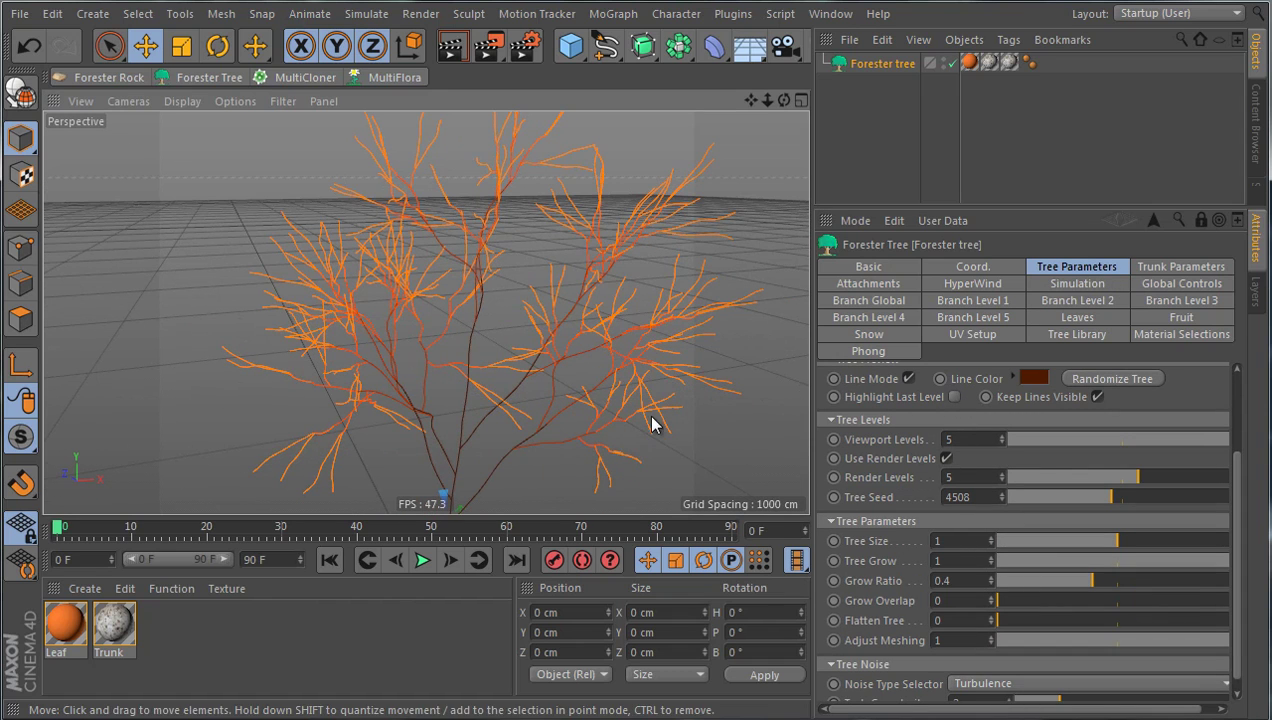
left_click(880, 150)
scroll(446, 170, "down", 4)
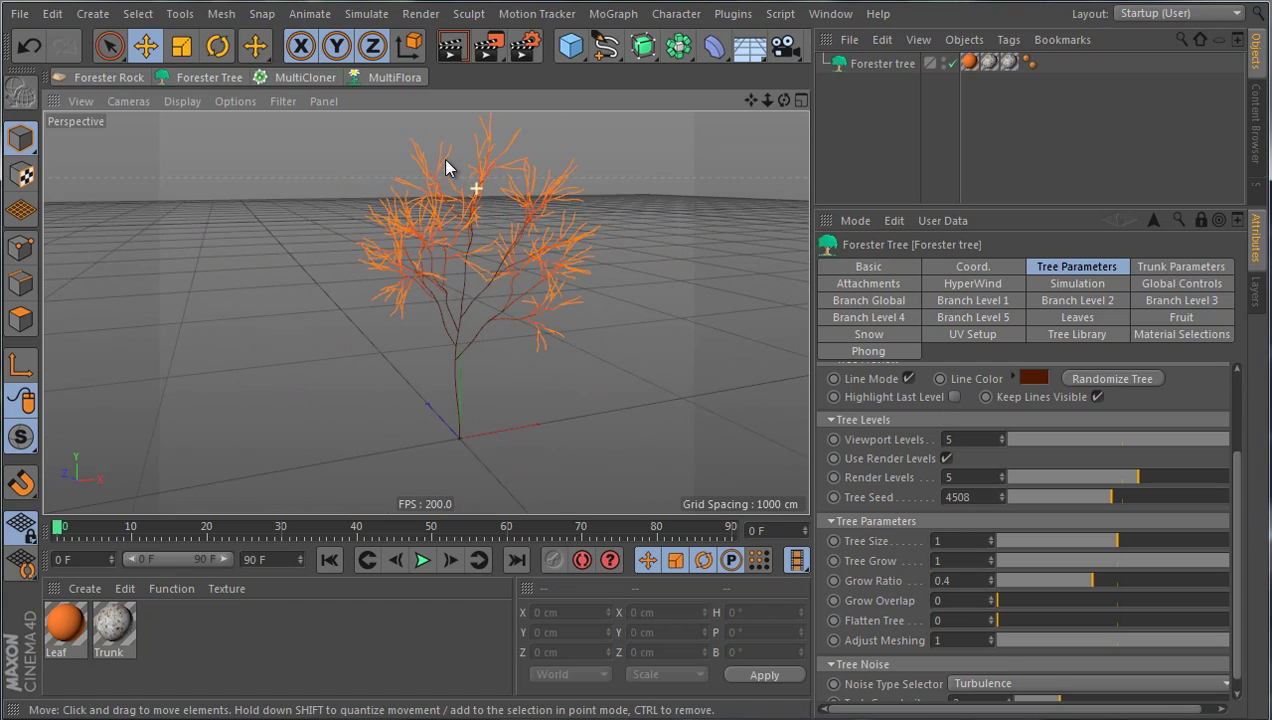
mouse_move(463, 213)
left_mouse_down("alt")
mouse_move(559, 298)
mouse_move(527, 307)
left_mouse_up("alt")
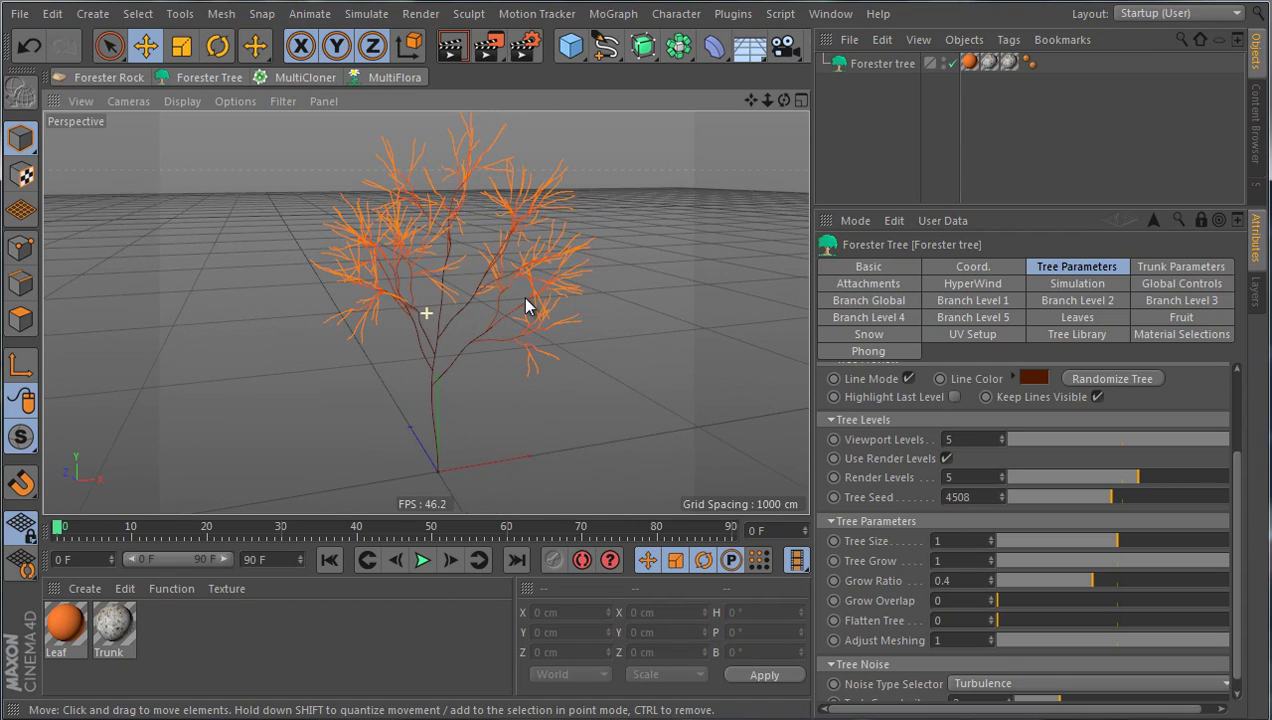
left_click_drag(491, 216, 462, 262, "alt")
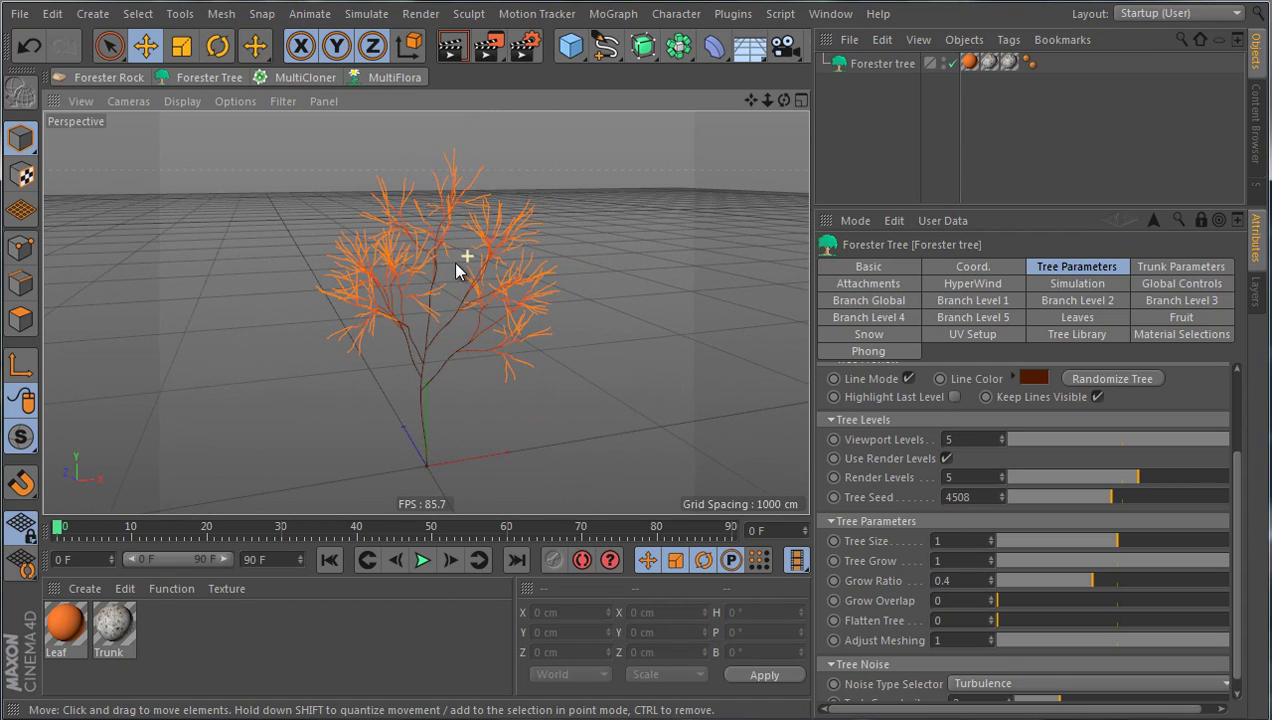
Switch Keep Lines Visible and Line Mode off to view the full tree geometry, and switch both back on.
left_click(1097, 396)
mouse_move(698, 380)
left_mouse_down("alt")
mouse_move(622, 357)
mouse_move(656, 400)
left_mouse_up("alt")
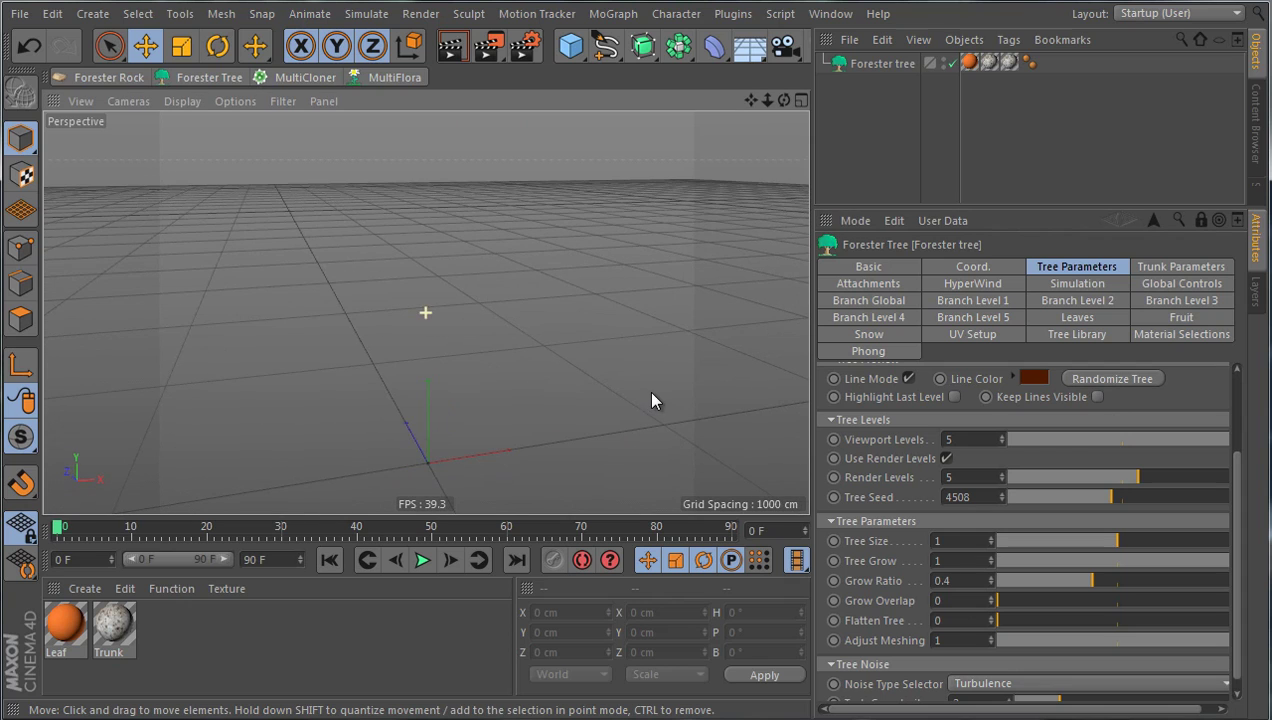
left_click(908, 378)
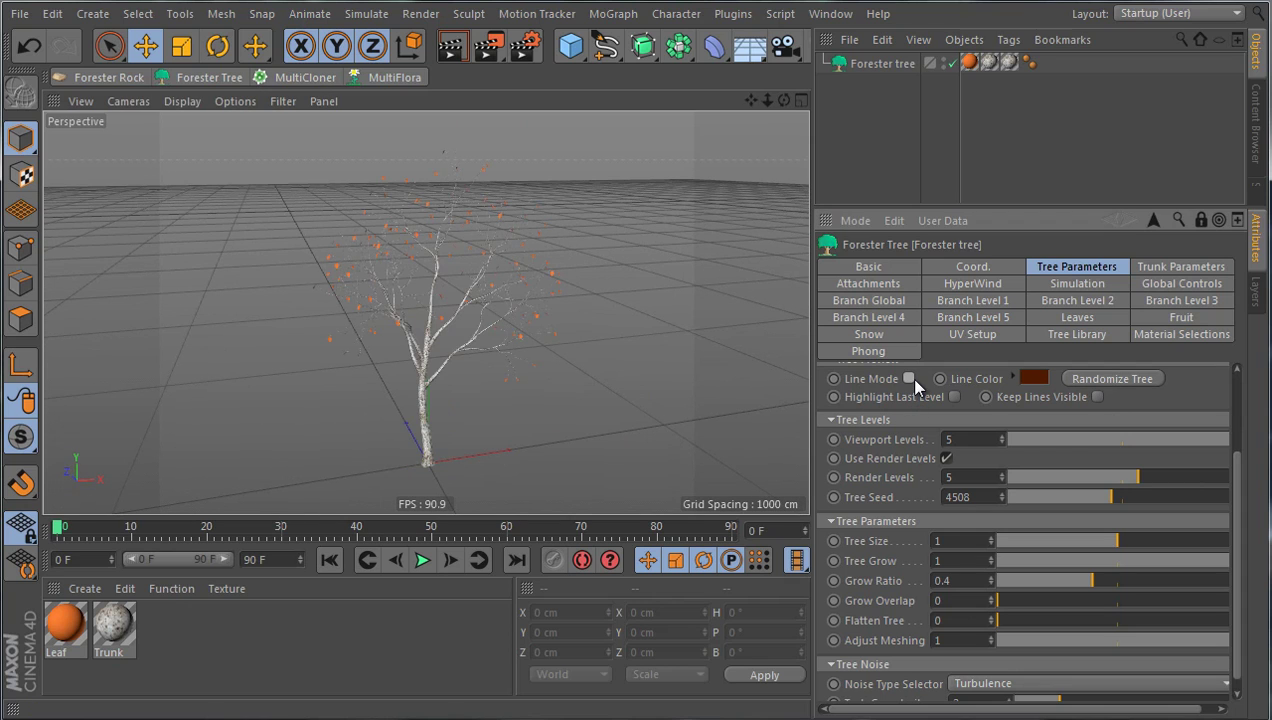
mouse_move(685, 409)
left_mouse_down("alt")
mouse_move(515, 398)
mouse_move(560, 402)
left_mouse_up("alt")
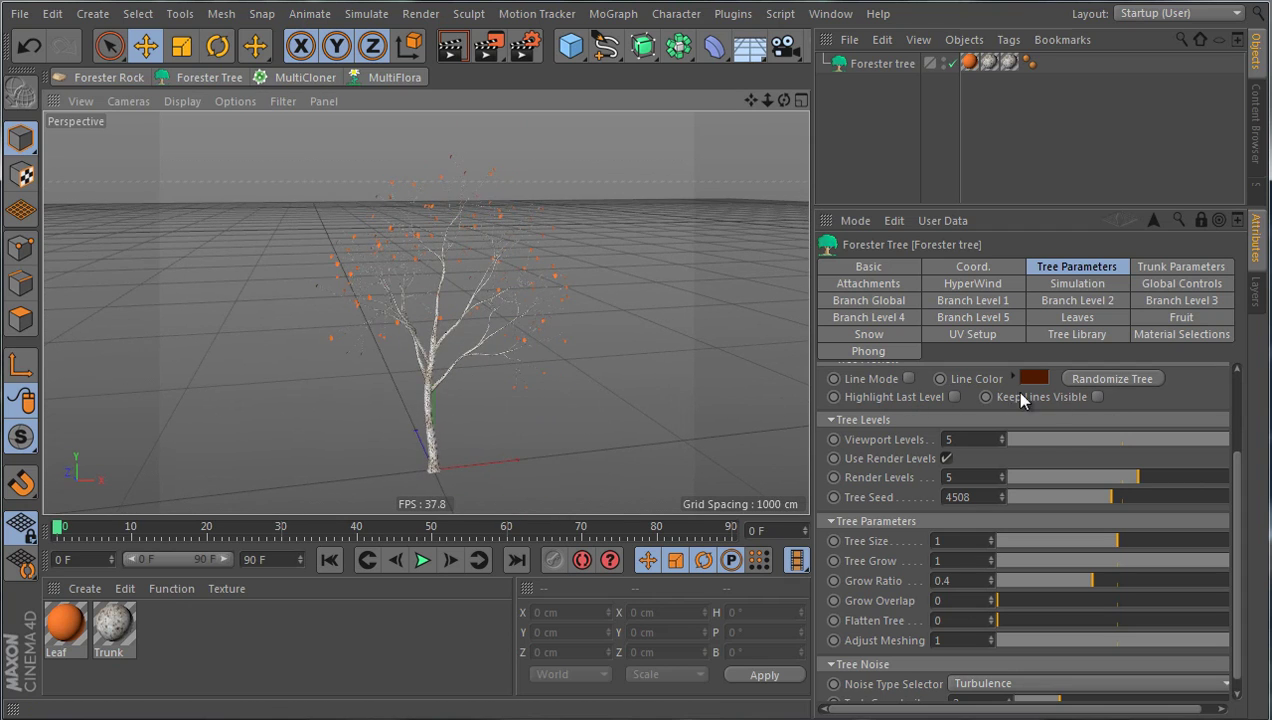
left_click(908, 378)
left_click(1097, 397)
mouse_move(673, 400)
left_mouse_down("alt")
mouse_move(605, 383)
mouse_move(585, 395)
left_mouse_up("alt")
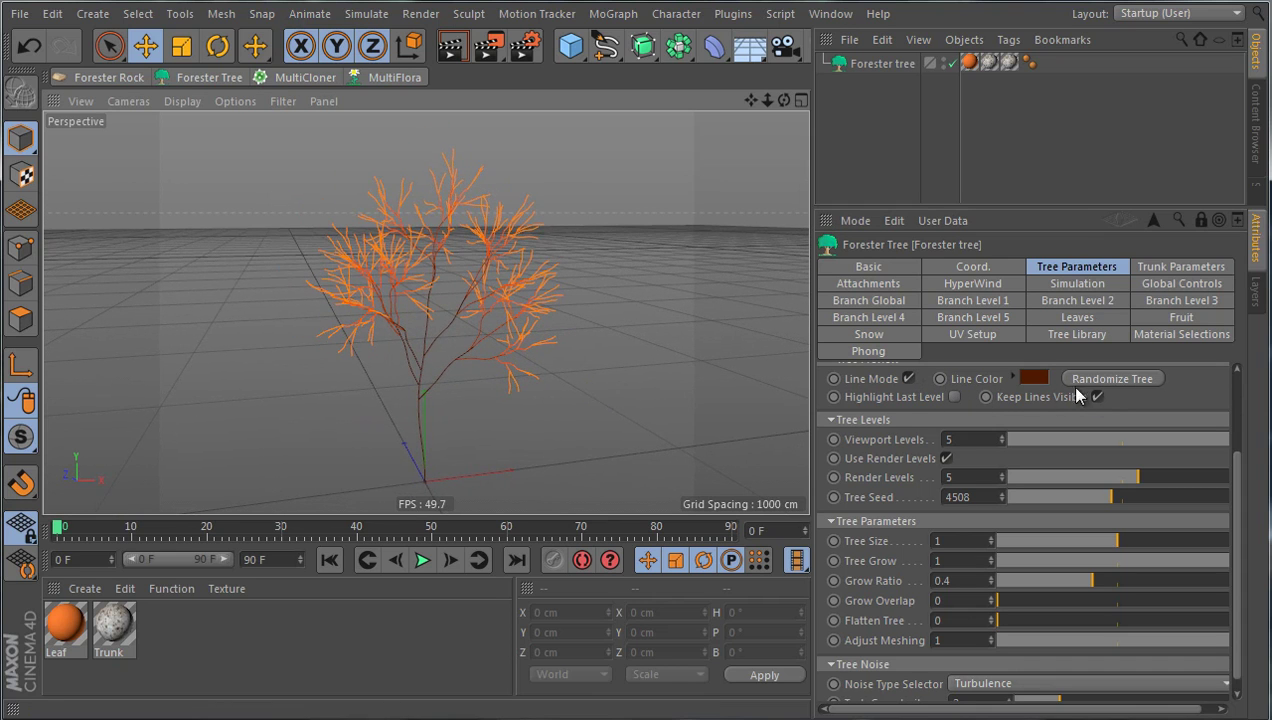
Render the Line Mode tree with Keep Lines Visible off, and turn that option back on.
left_click(1097, 397)
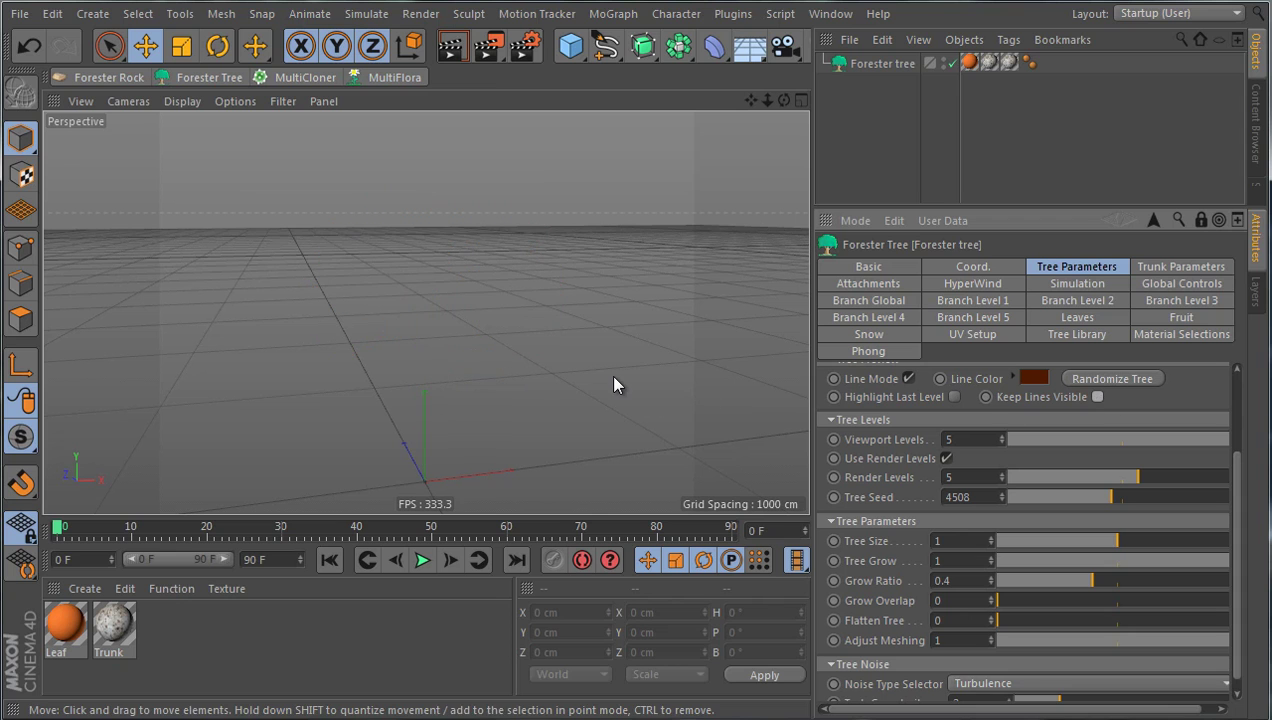
mouse_move(557, 375)
left_mouse_down("alt")
mouse_move(568, 372)
mouse_move(557, 375)
left_mouse_up("alt")
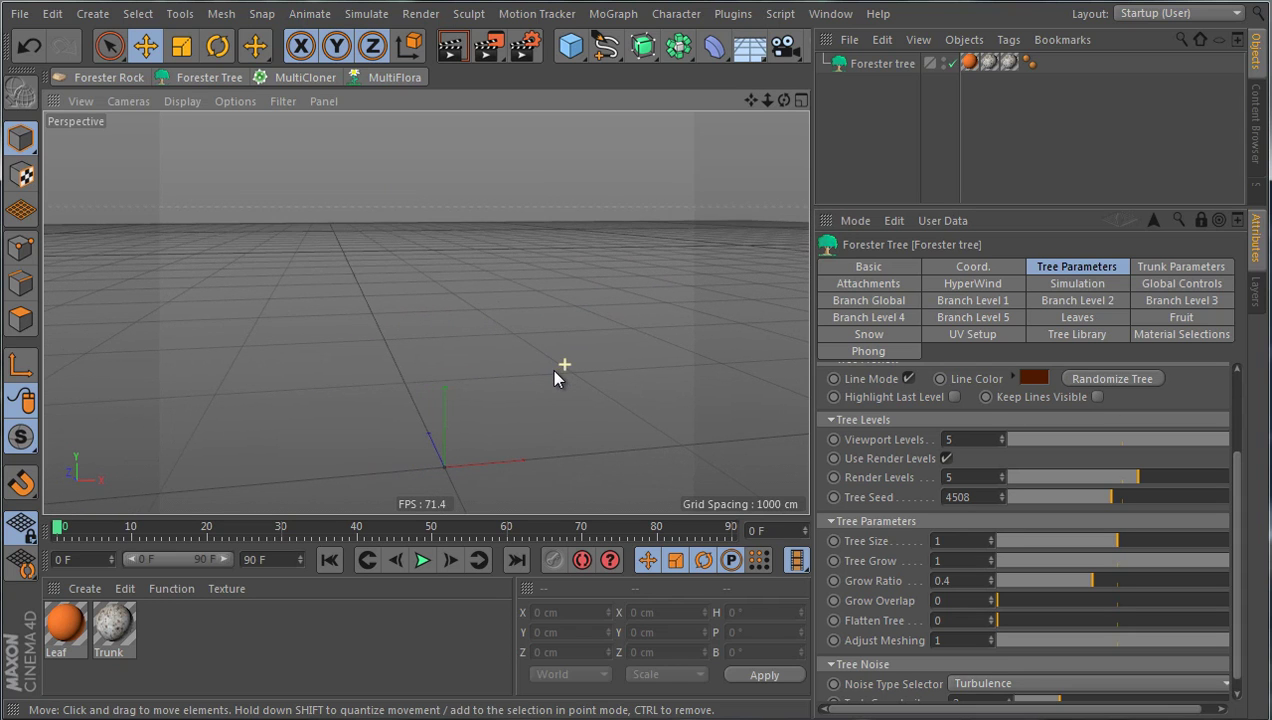
left_click(490, 45)
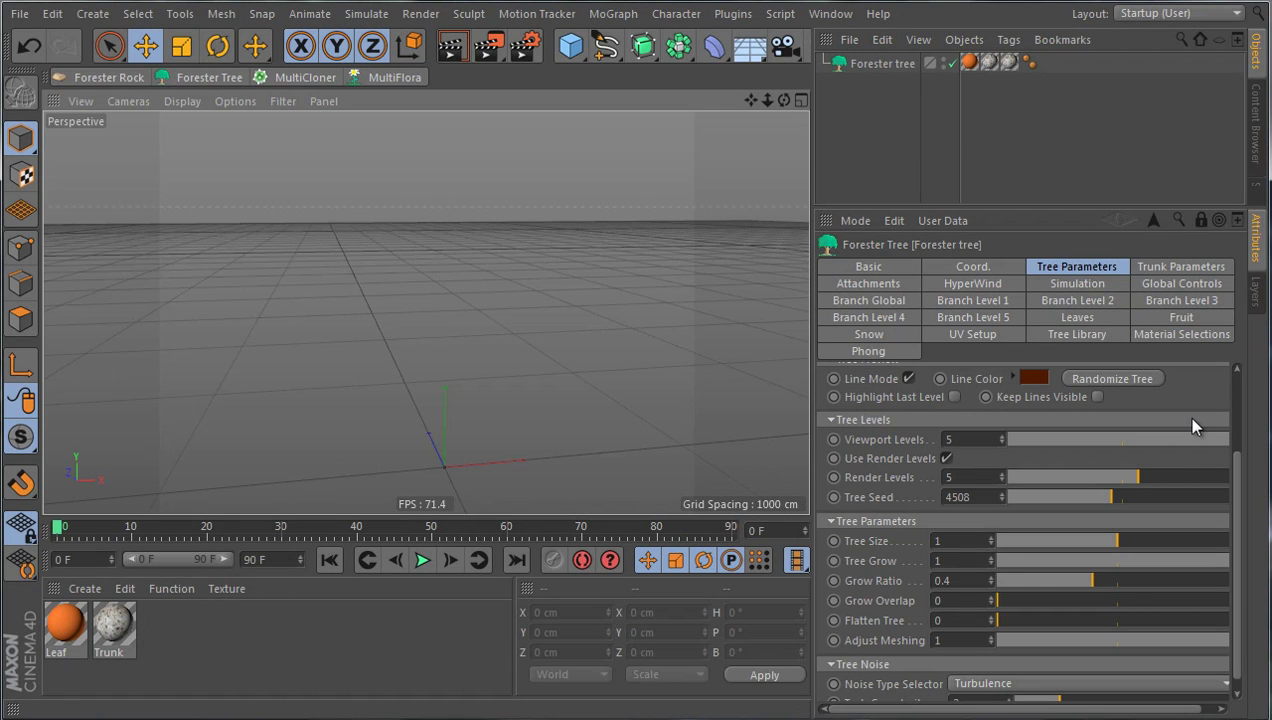
scroll(1185, 415, "up", 3)
left_click(1097, 512)
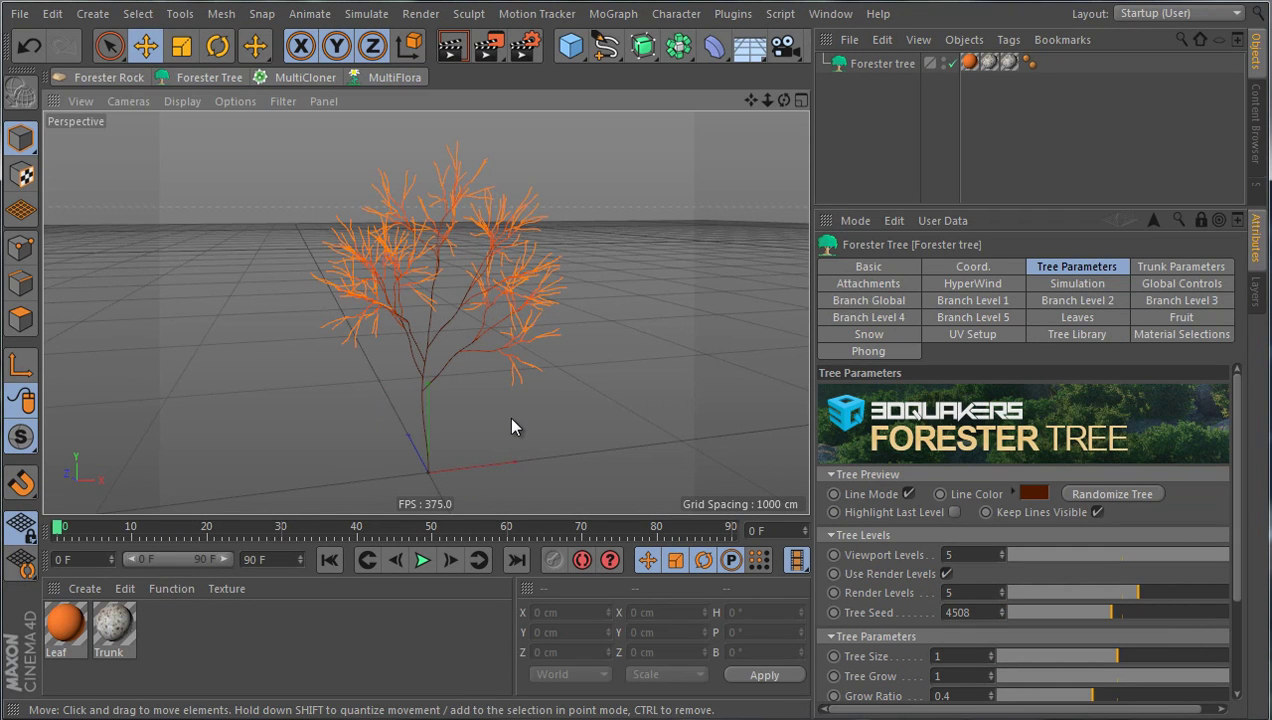
Set Viewport Levels to 1 and render the tree with Use Render Levels enabled.
mouse_move(1137, 556)
left_mouse_down()
mouse_move(993, 558)
mouse_move(1175, 556)
mouse_move(1008, 543)
mouse_move(1185, 556)
mouse_move(1132, 552)
left_mouse_up()
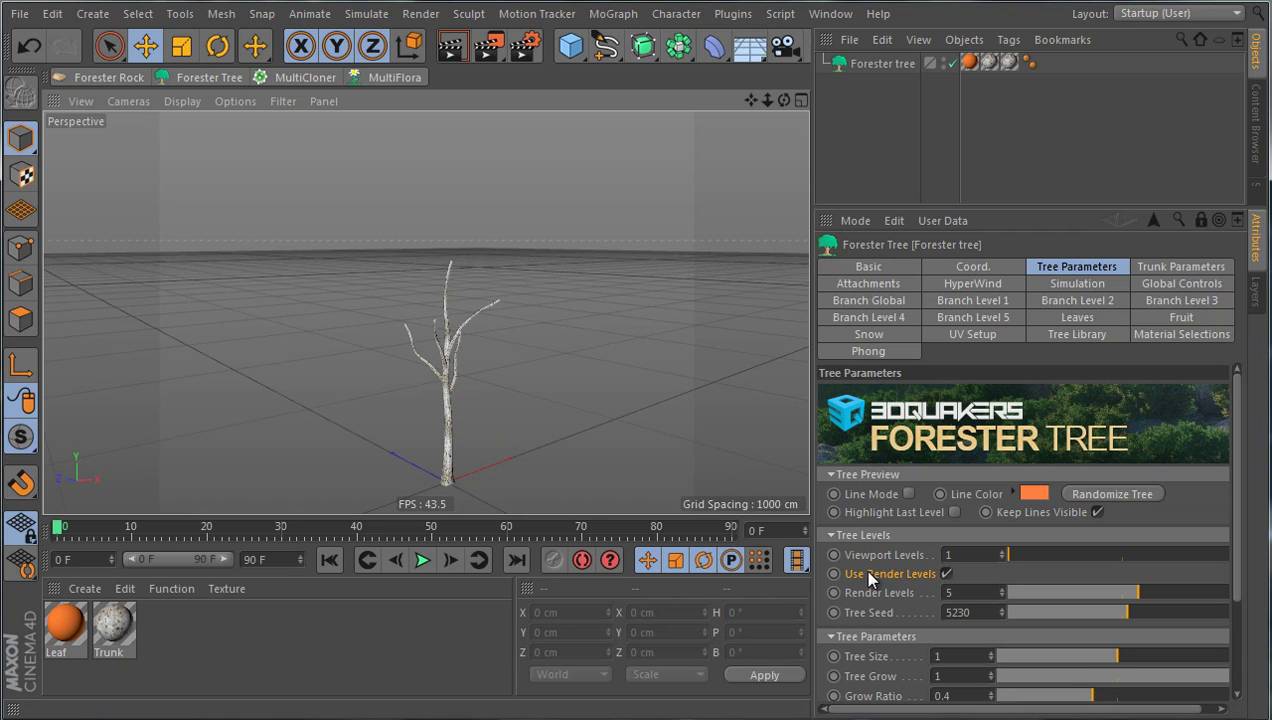
left_click(488, 45)
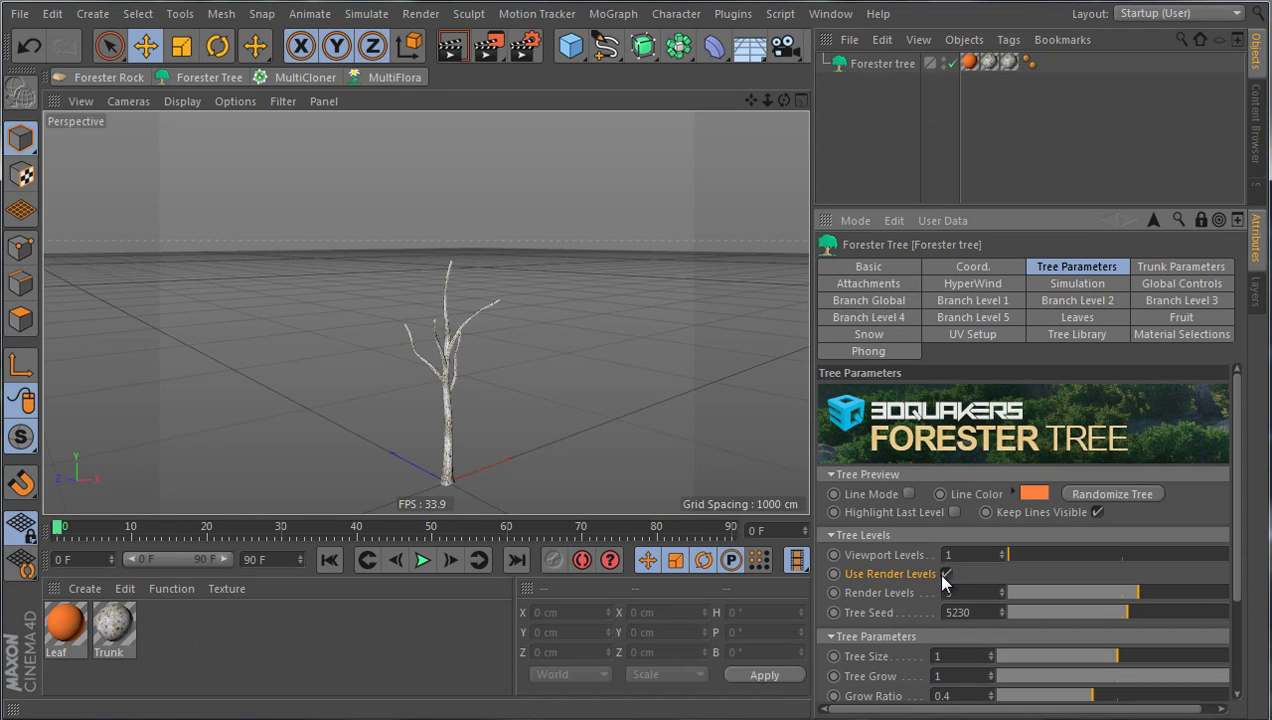
left_click(488, 45)
Load the Birch preset from the tree library and view the whole tree.
left_click(1079, 335)
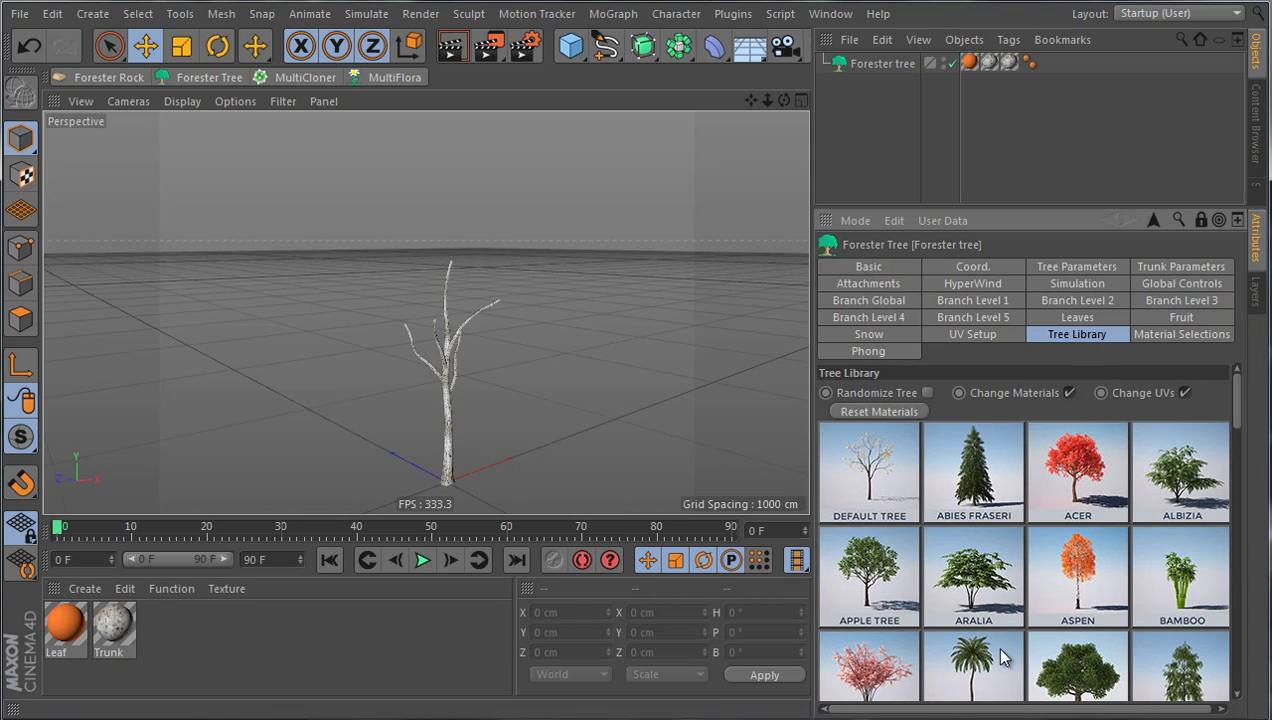
scroll(1040, 600, "down", 3)
left_click(1190, 456)
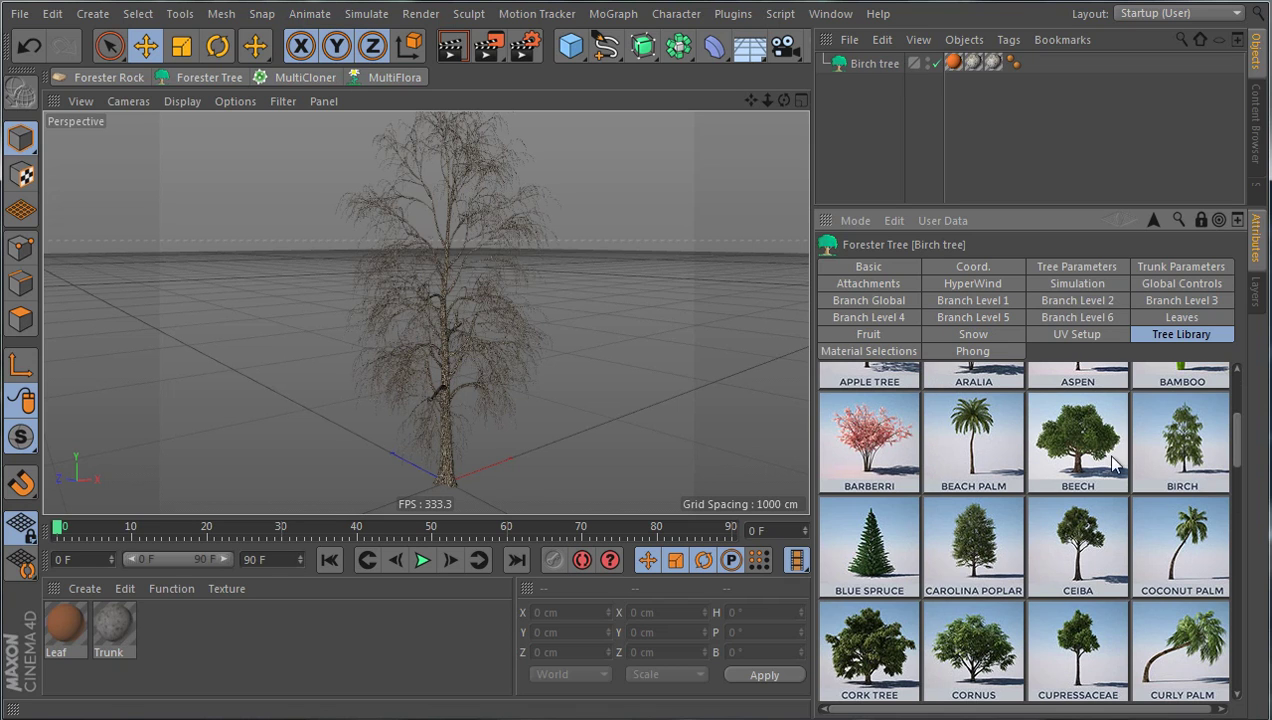
scroll(537, 440, "down", 3)
left_click_drag(537, 440, 563, 416, "alt")
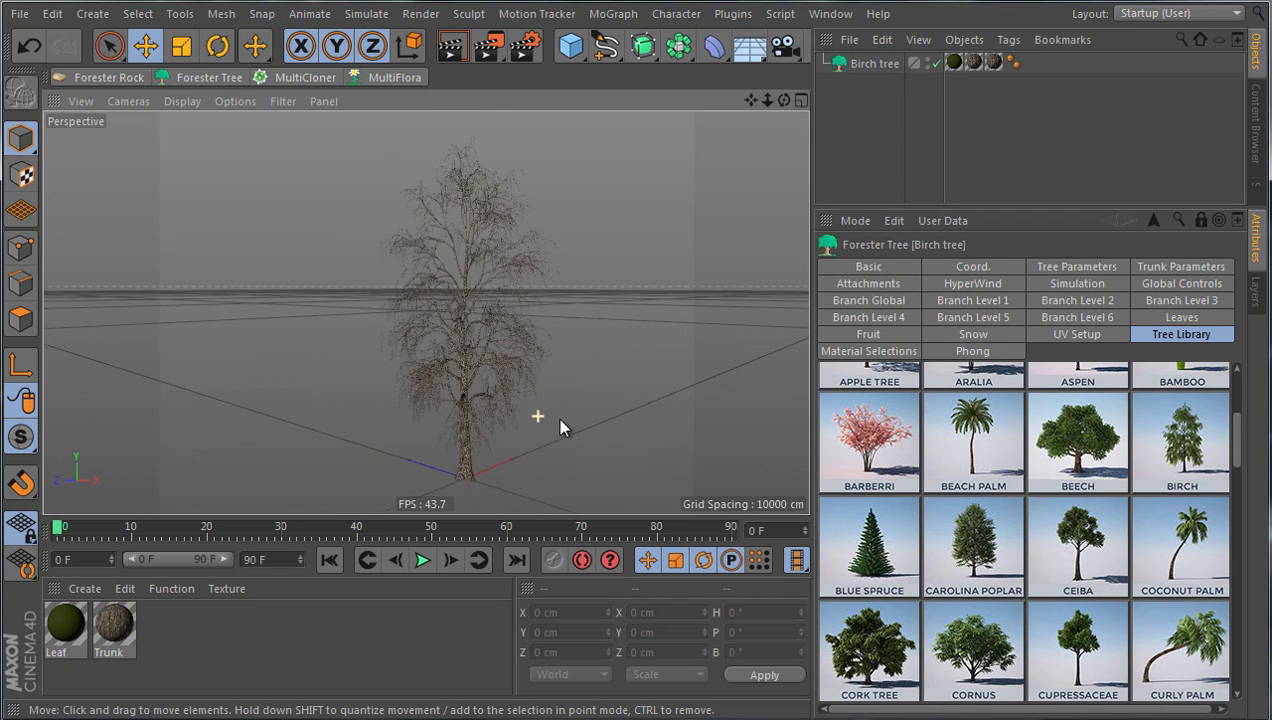
Set the birch tree's Viewport Levels to 1 and render it with Use Render Levels enabled.
left_click(1084, 267)
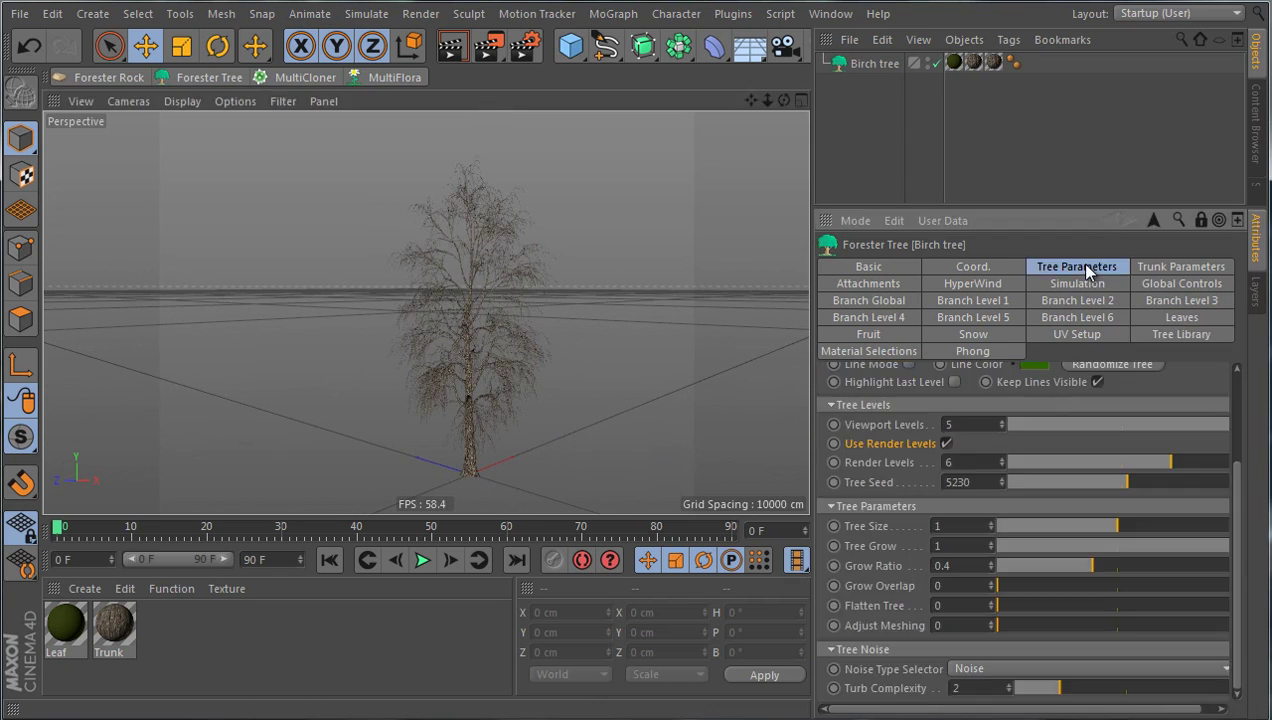
scroll(870, 465, "up", 3)
left_click_drag(1183, 548, 1023, 545)
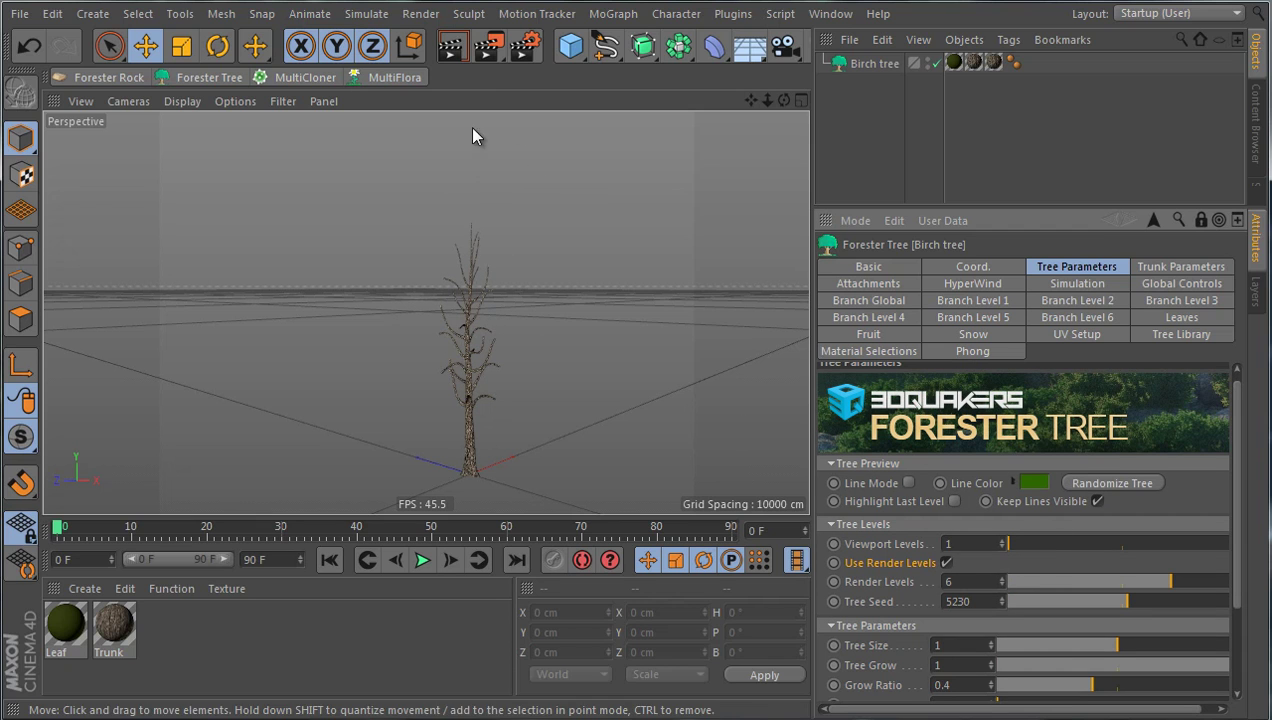
left_click(487, 46)
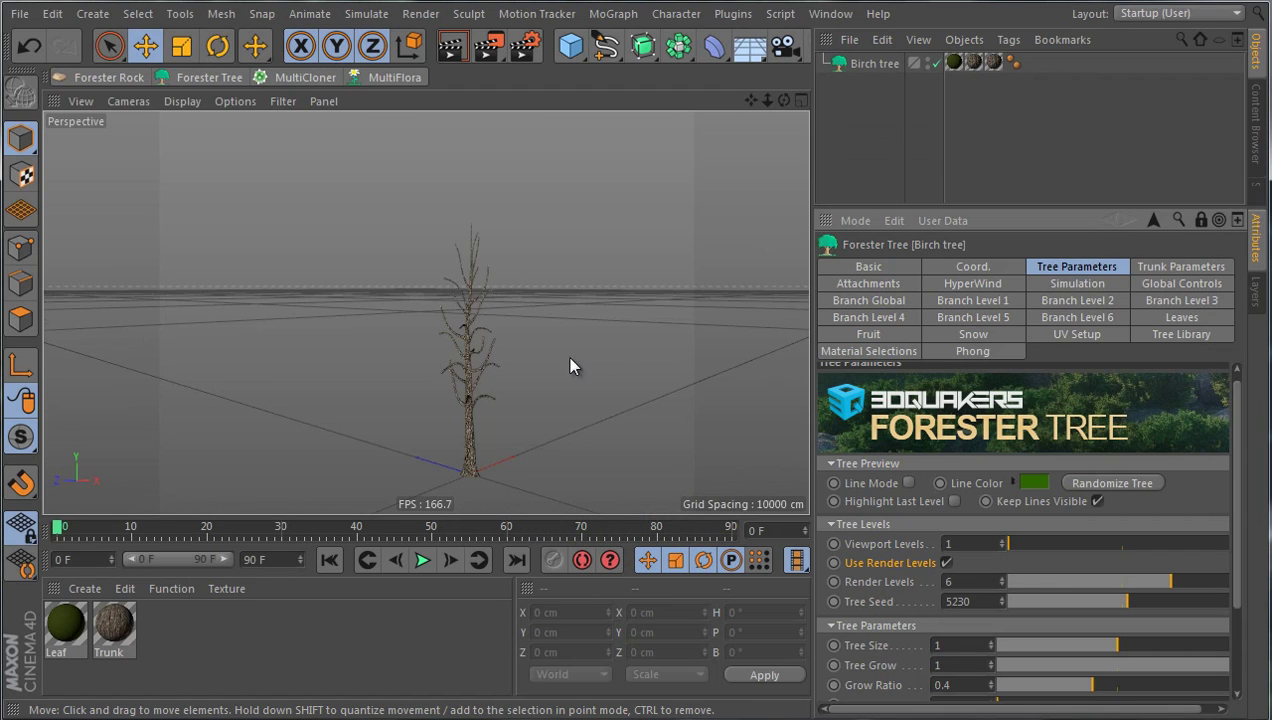
Set the birch tree's Viewport Levels to 3 and bring the remaining tree parameters into view.
left_click_drag(571, 363, 639, 392, "alt")
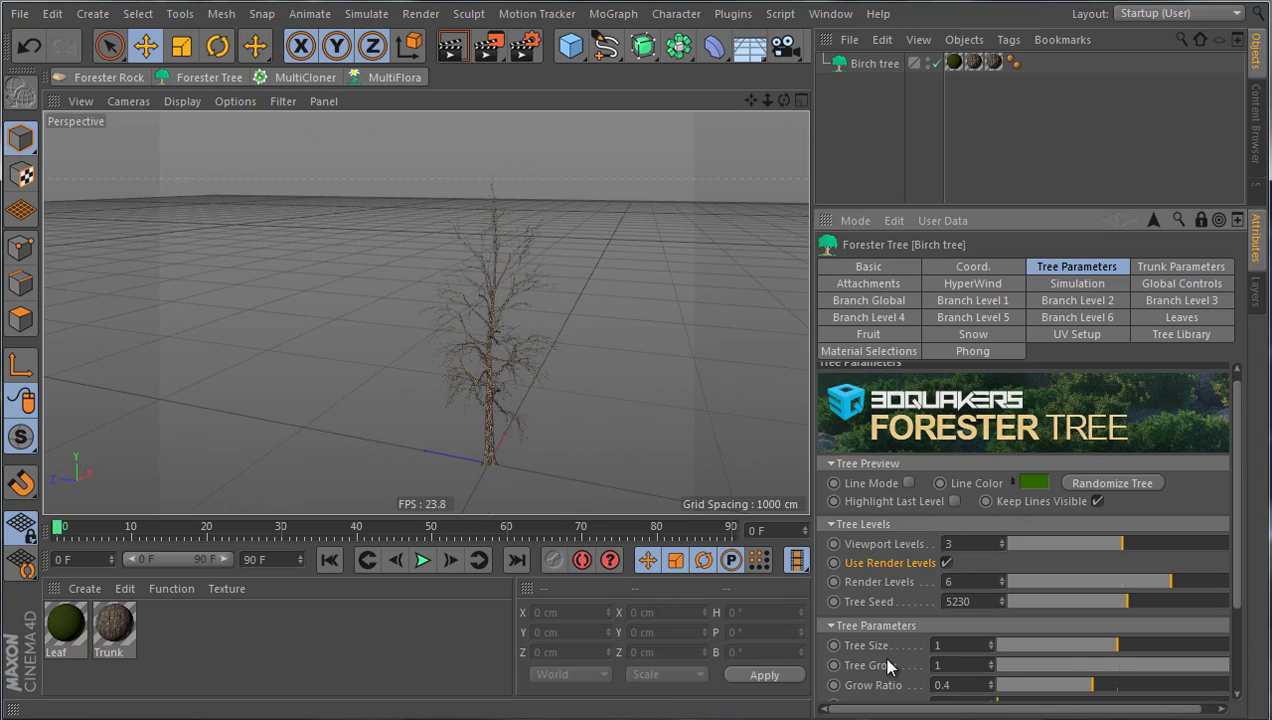
scroll(886, 577, "down", 3)
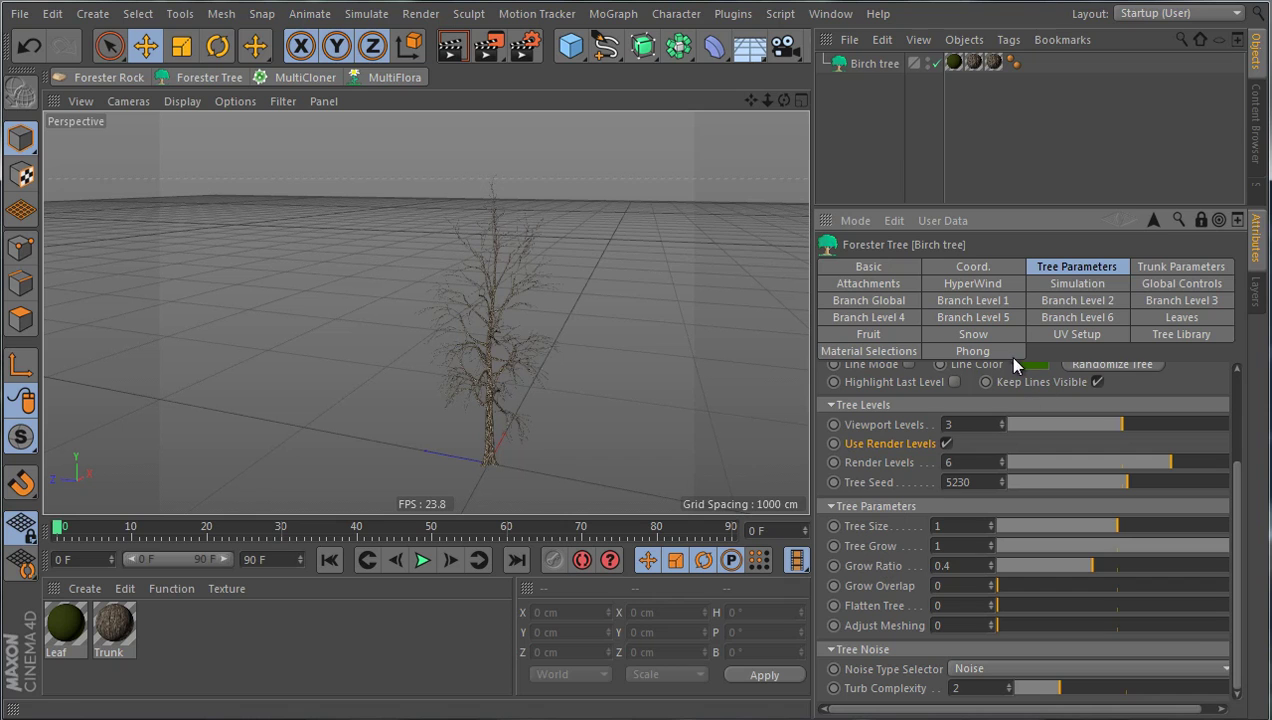
Load the Default Tree preset from the tree library and bring its tree parameters into view.
left_click(1160, 336)
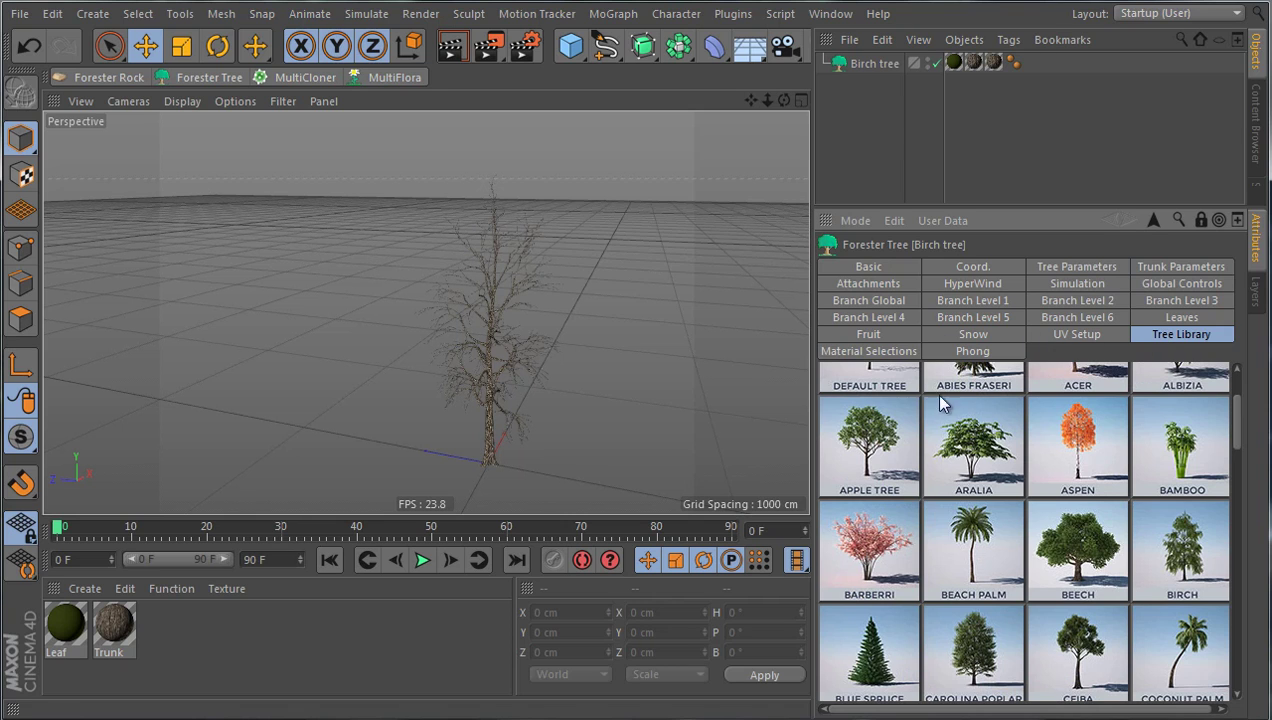
left_click(874, 376)
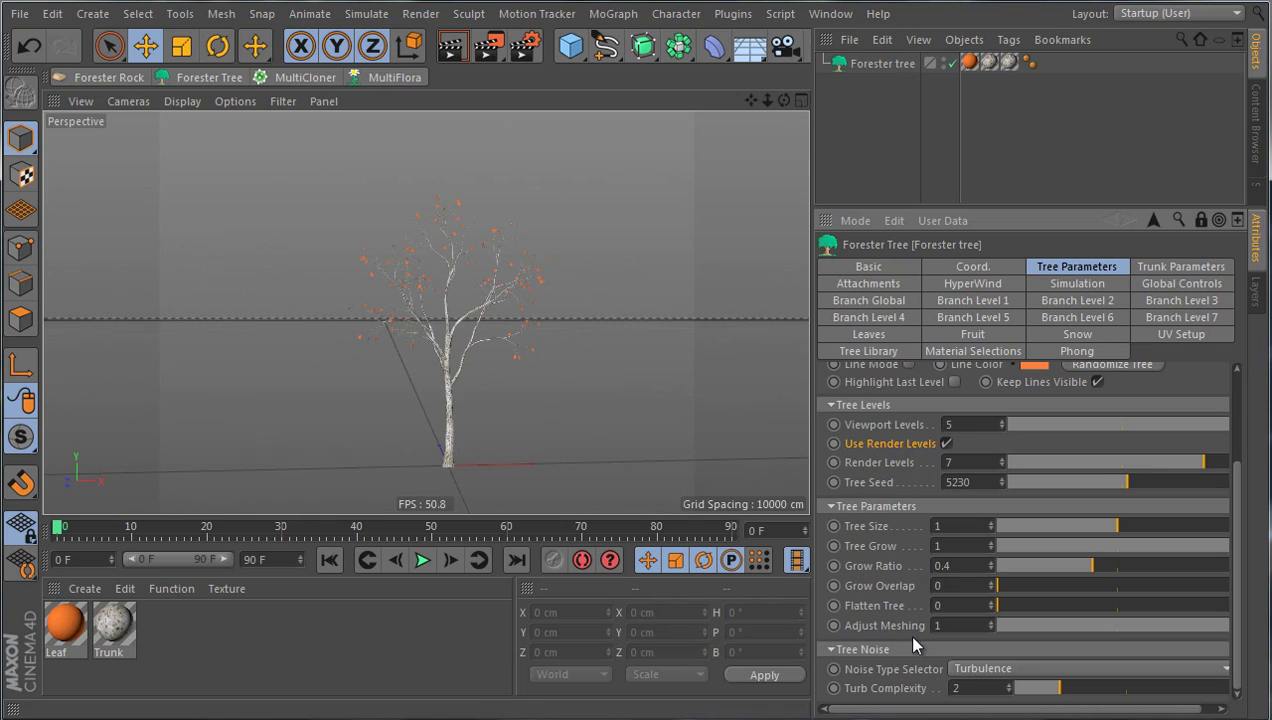
Try resizing the tree with the Tree Size parameter and with the Scale tool, undoing each change.
left_click_drag(1115, 525, 1088, 503)
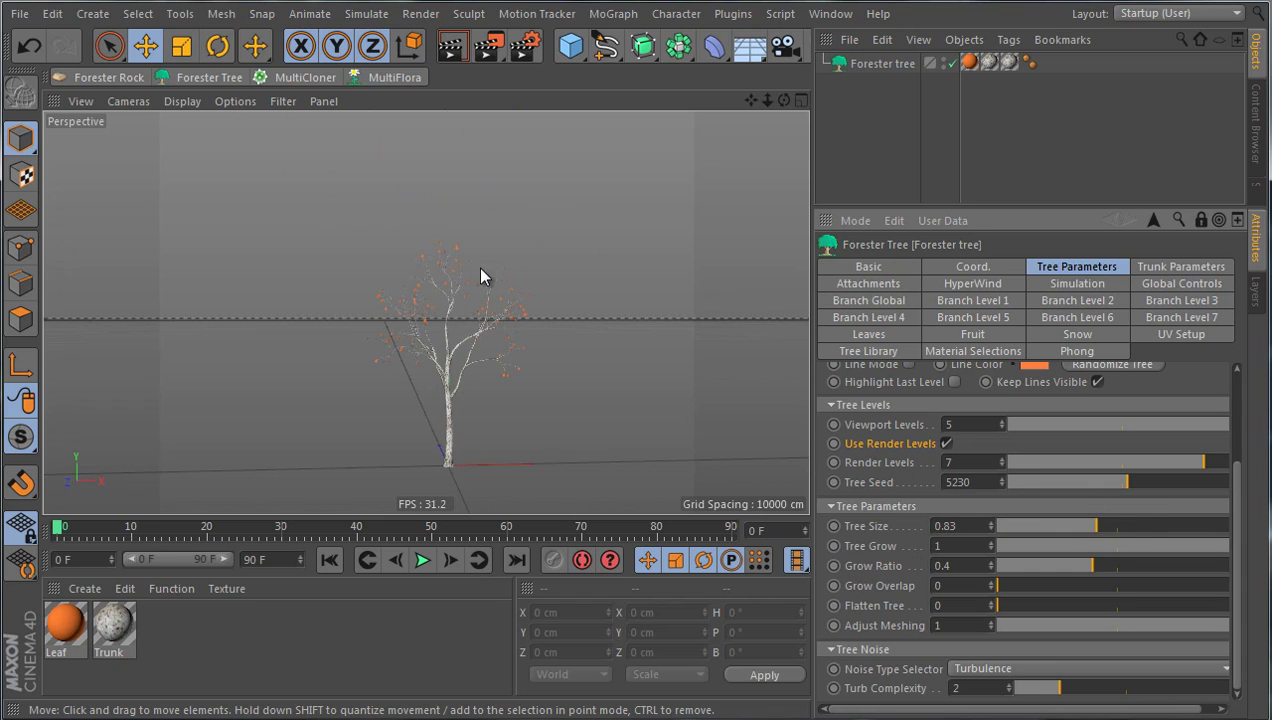
key("ctrl+z")
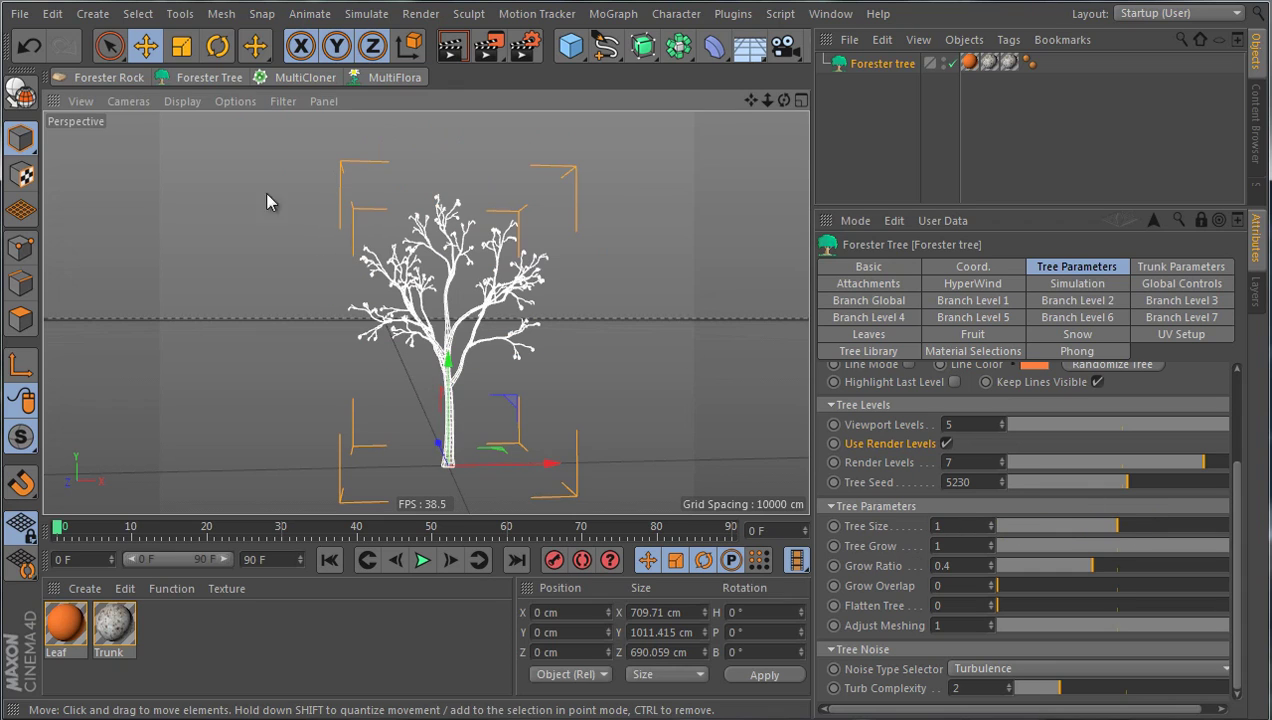
left_click(190, 53)
left_click_drag(535, 422, 588, 378)
key("ctrl+z")
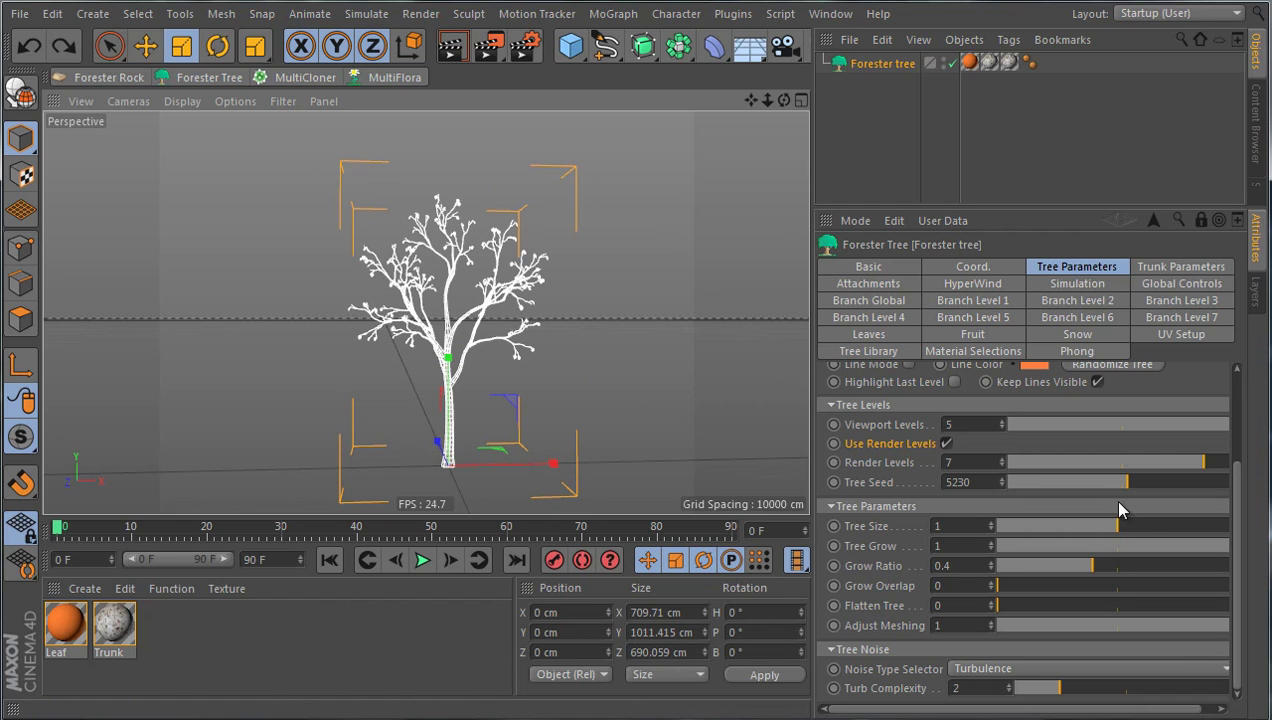
left_click_drag(1125, 524, 1156, 513)
key("ctrl+z")
Deselect the tree, display the viewport with Gouraud Shading (Lines), and preview growth by varying Tree Grow.
scroll(602, 431, "down", 3)
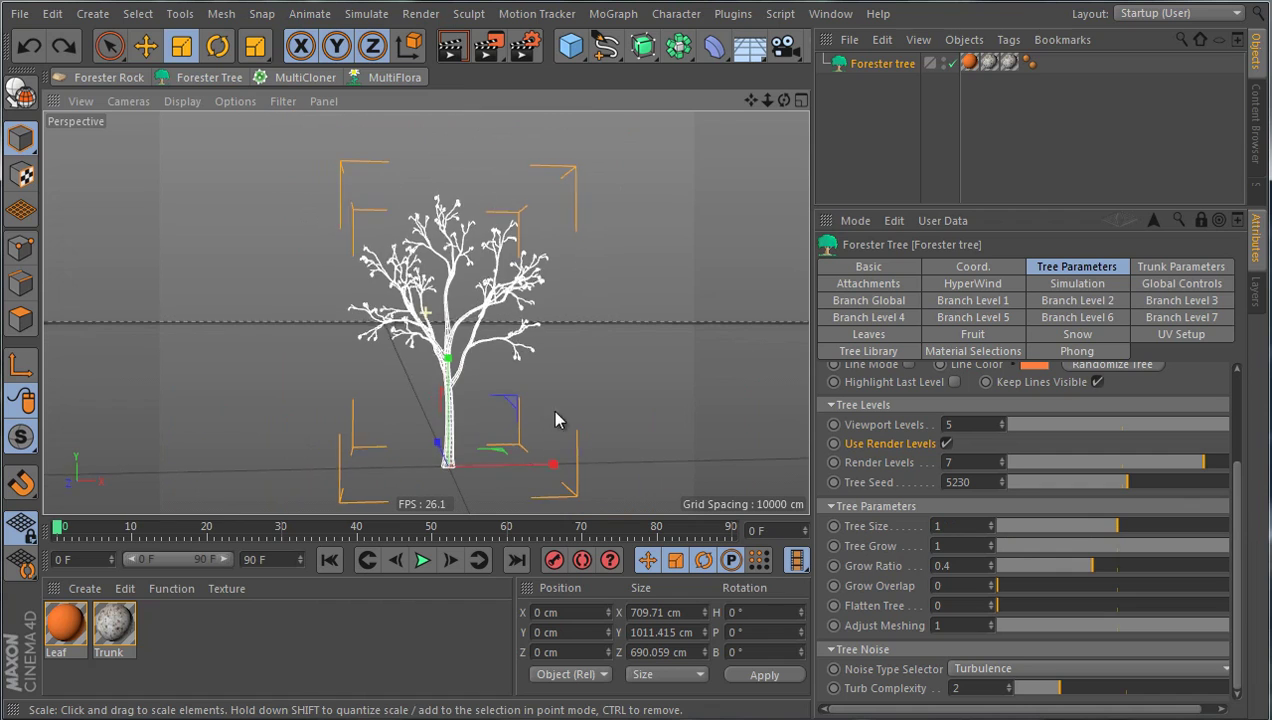
scroll(543, 396, "up", 5)
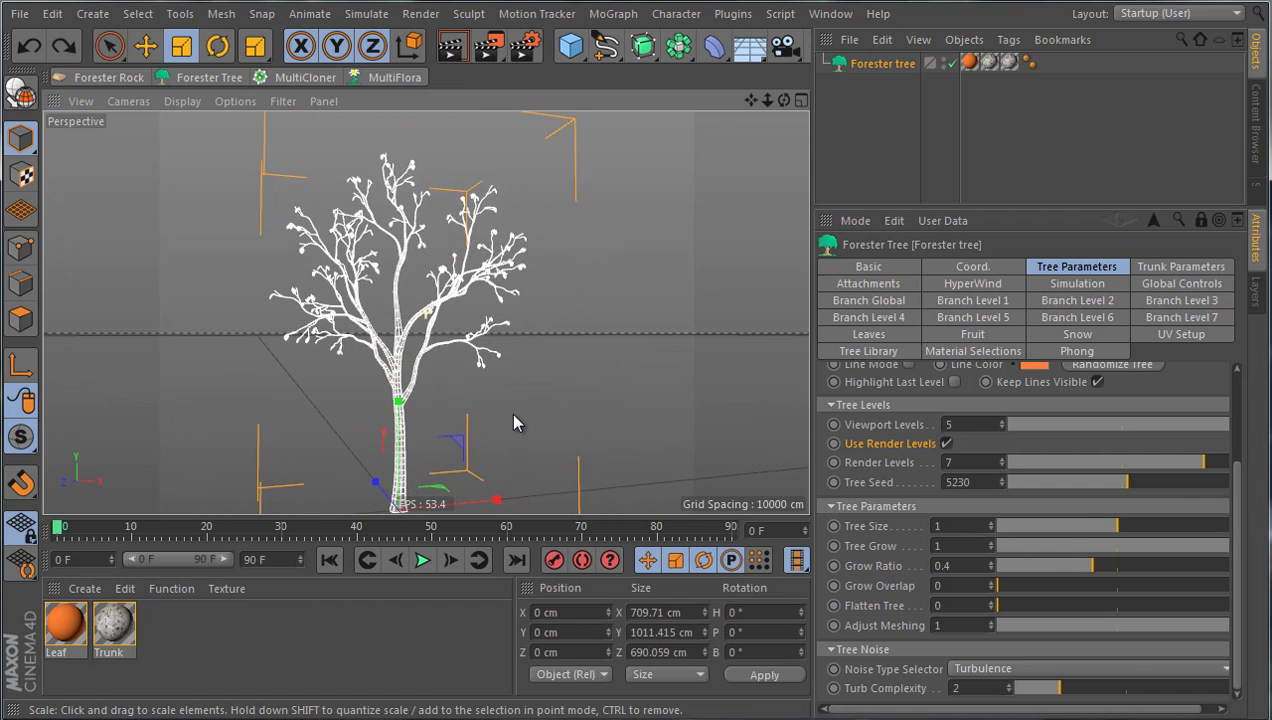
left_click(544, 394)
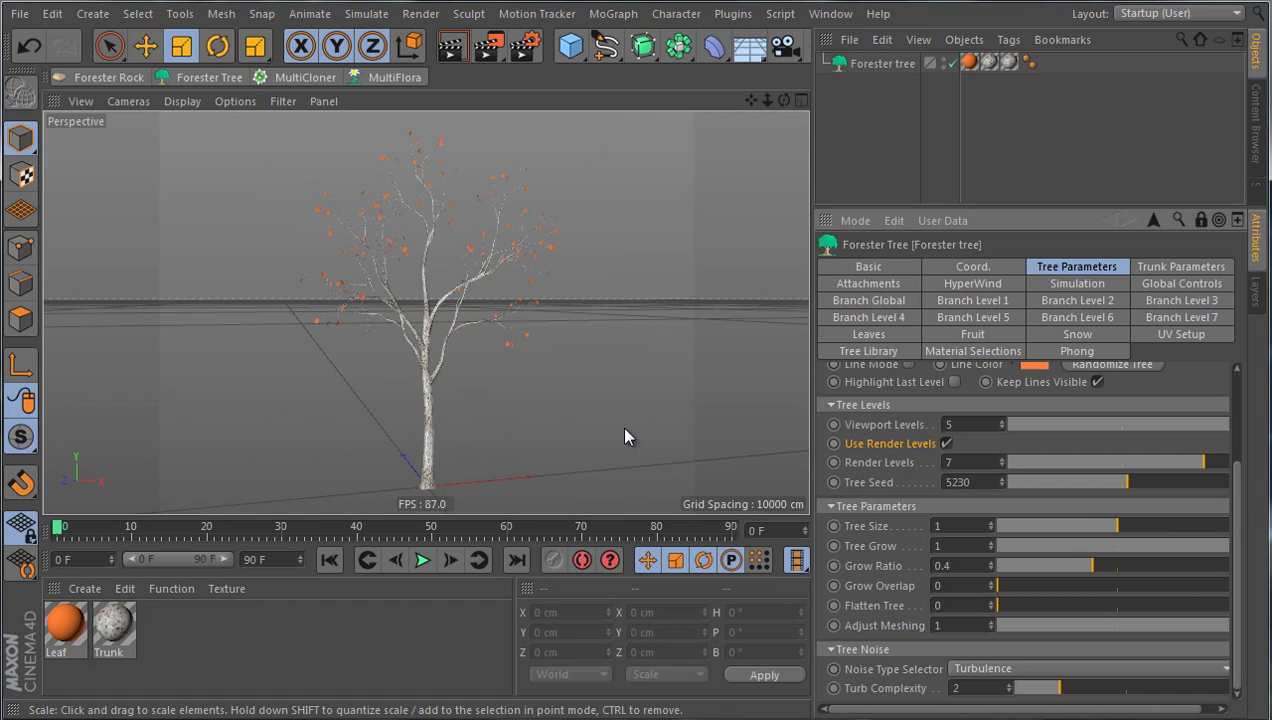
left_click(188, 102)
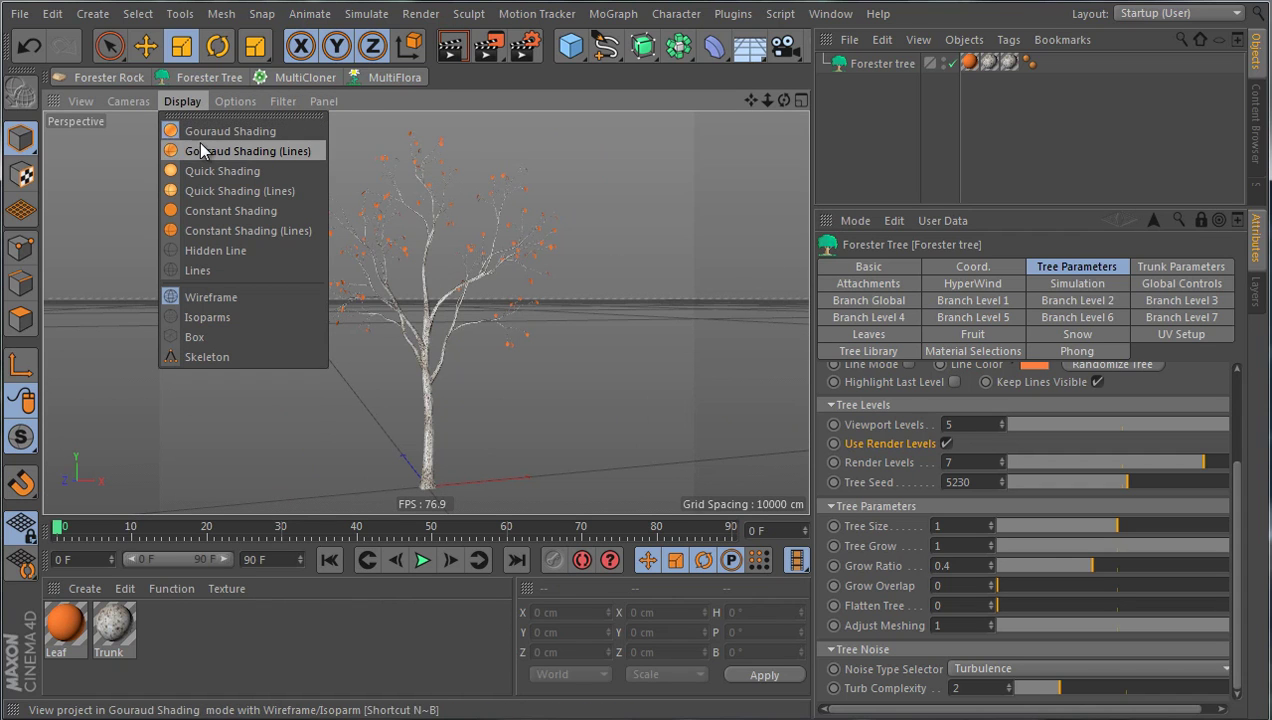
left_click(200, 151)
left_click_drag(591, 315, 583, 320, "alt")
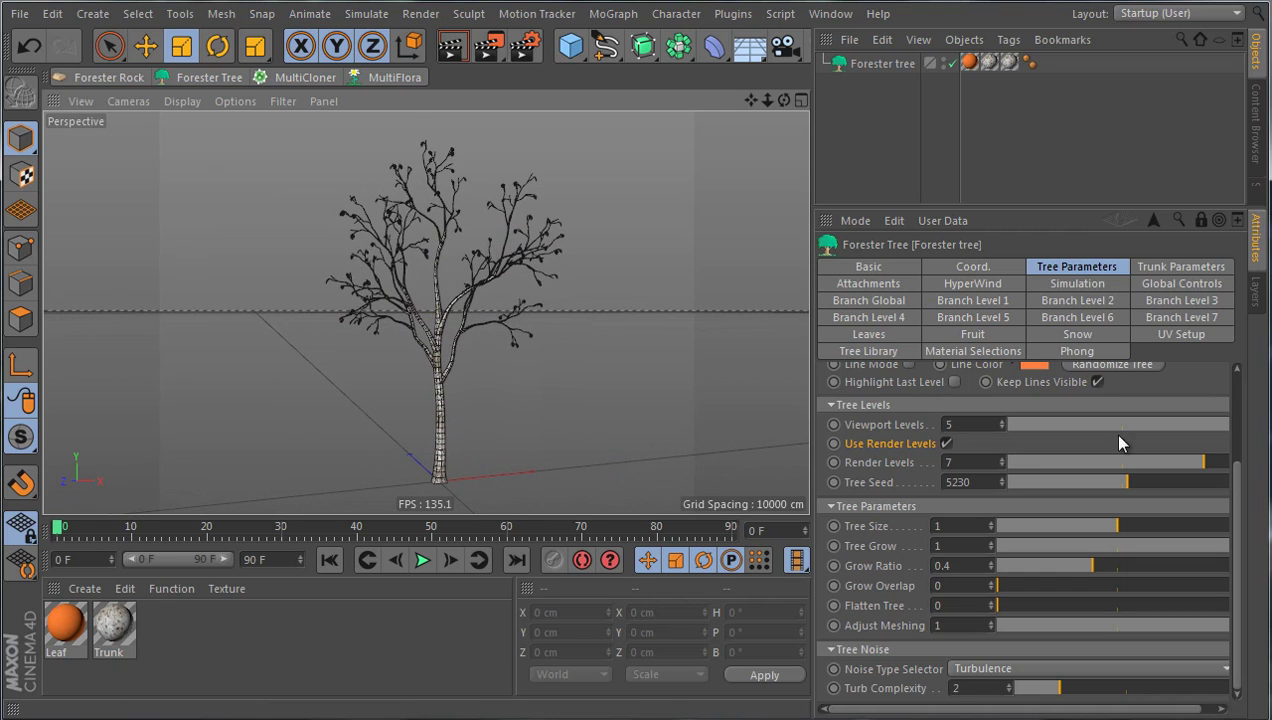
mouse_move(1228, 556)
left_mouse_down()
mouse_move(998, 558)
mouse_move(1255, 552)
mouse_move(998, 552)
mouse_move(1240, 547)
left_mouse_up()
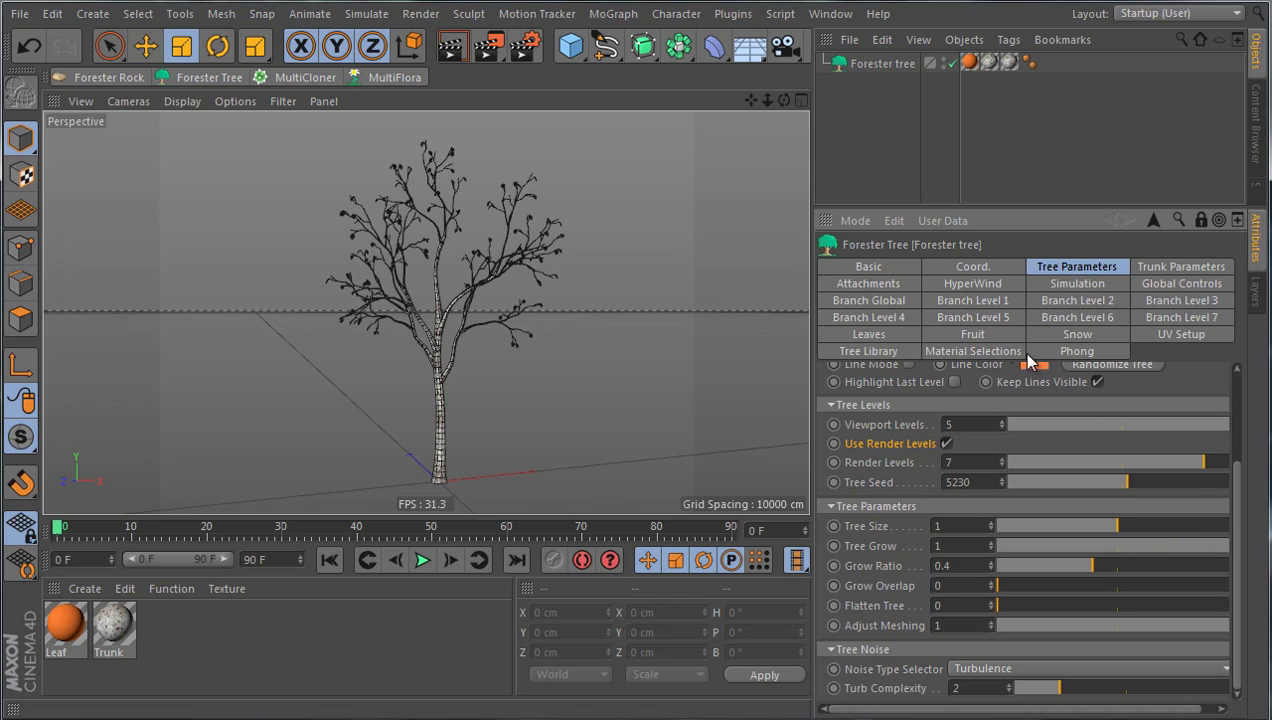
Load the Carolina Poplar preset from the tree library and preview its growth by varying Tree Grow, ending at 1.
left_click(868, 351)
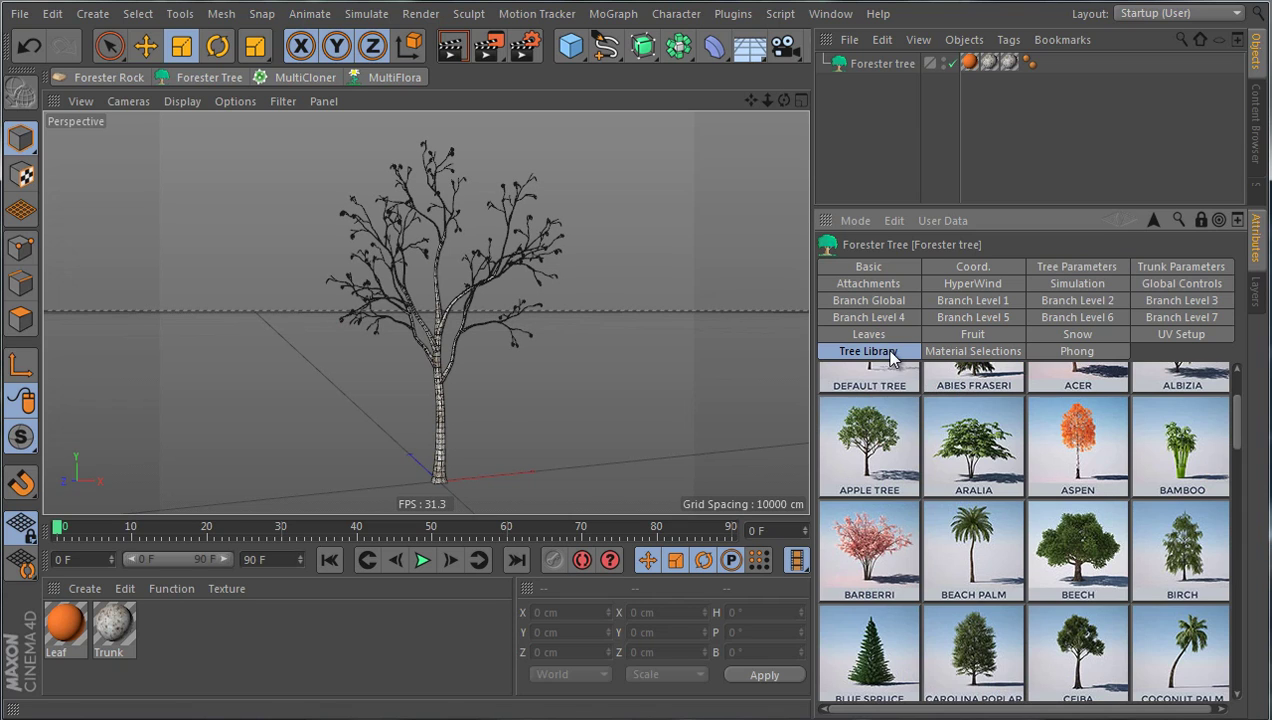
left_click(975, 556)
left_click(946, 615)
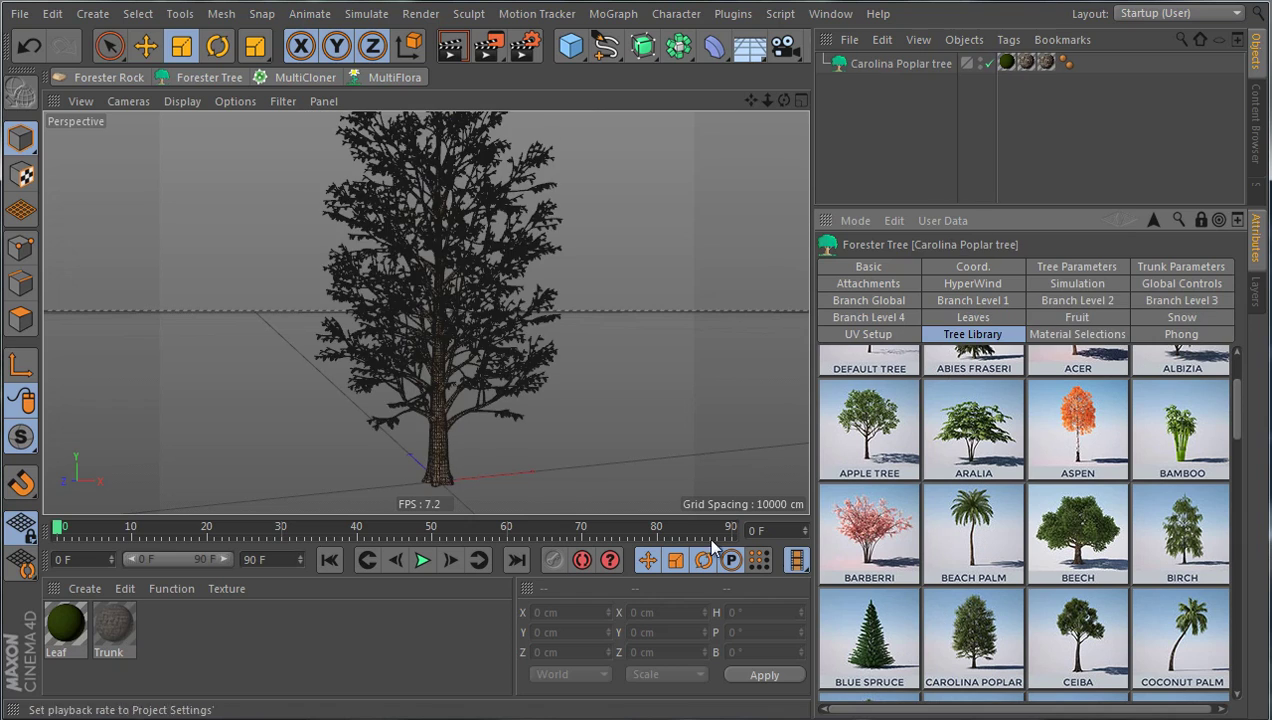
left_click(1077, 267)
mouse_move(1226, 553)
left_mouse_down()
mouse_move(1063, 560)
mouse_move(1244, 547)
left_mouse_up()
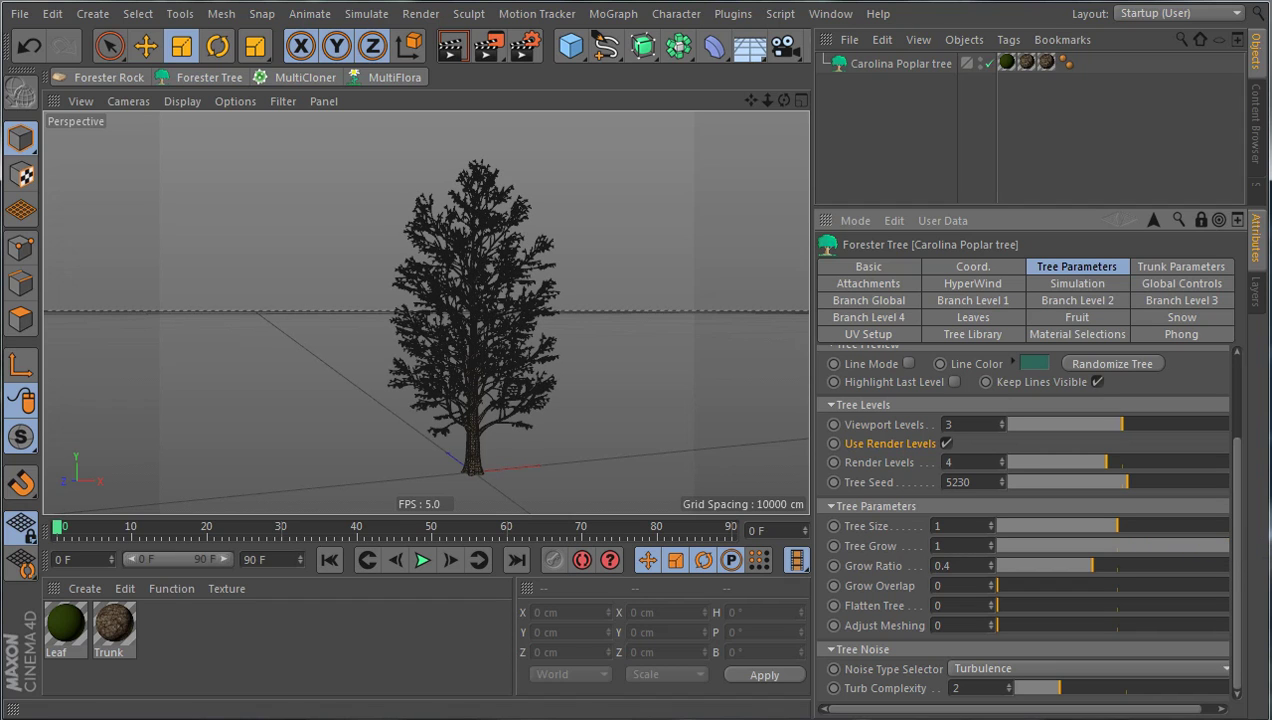
Reload the Default Tree preset from the tree library and show its tree parameters.
left_click(986, 332)
left_click(878, 388)
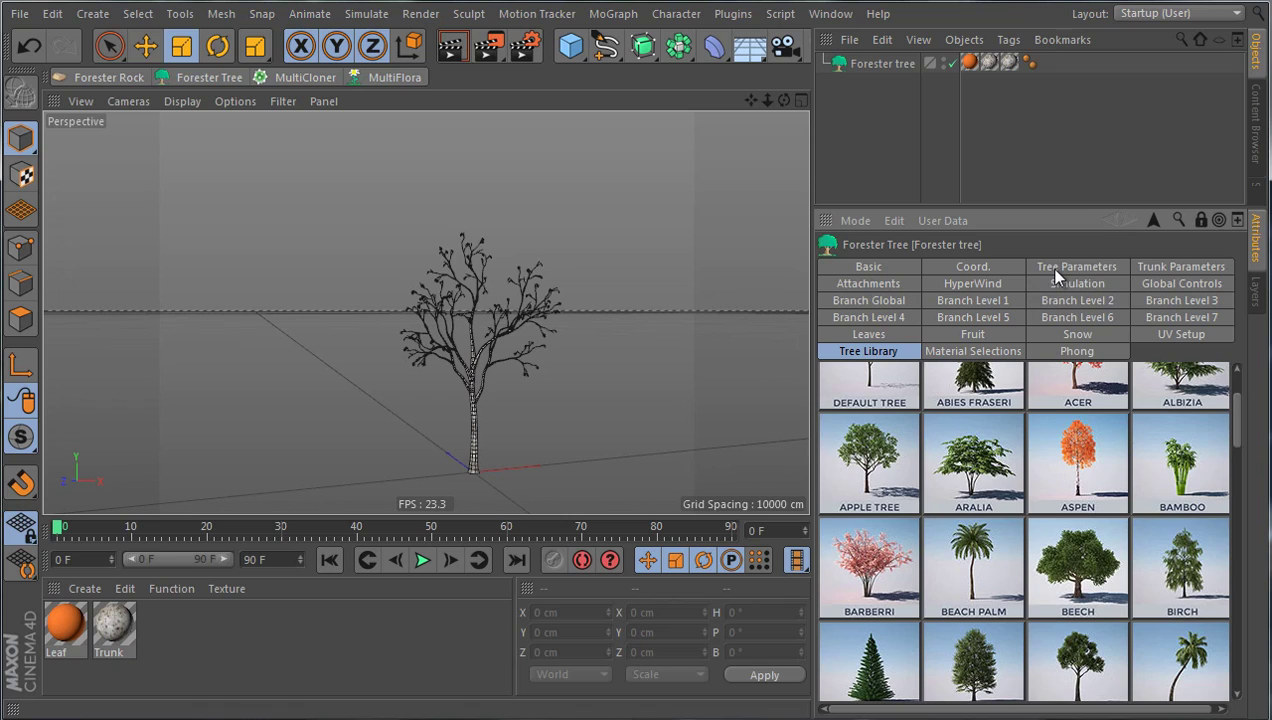
left_click(1048, 267)
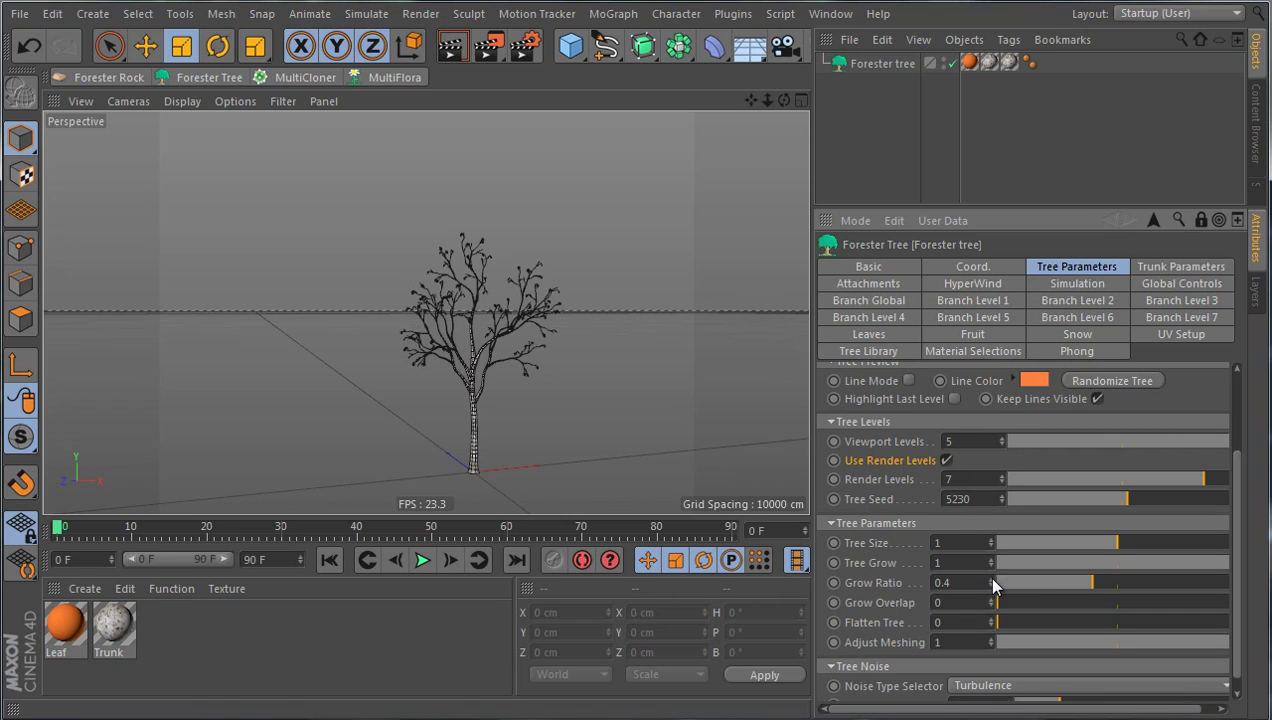
Compare the tree's growth at Grow Ratio 0.02 and 0.9 by varying Tree Grow, ending with Tree Grow 1 and Grow Ratio 0.35.
left_click_drag(1206, 565, 1071, 548)
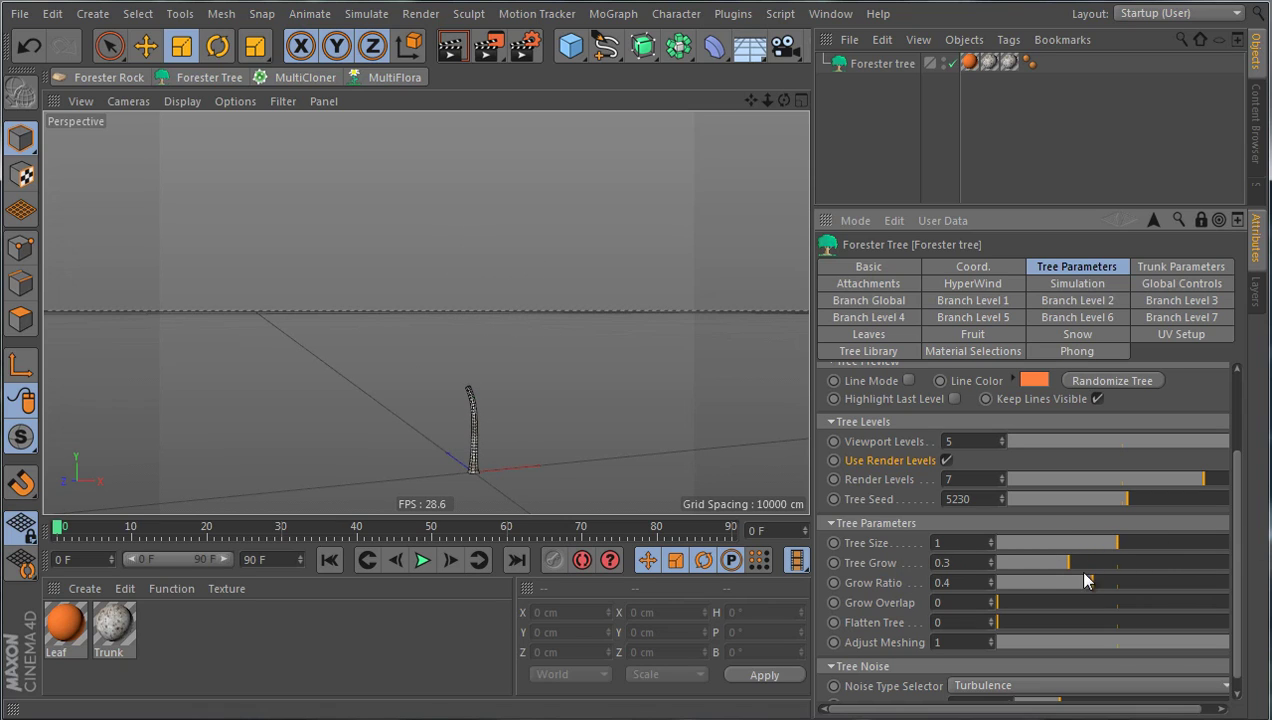
left_click_drag(1093, 585, 990, 583)
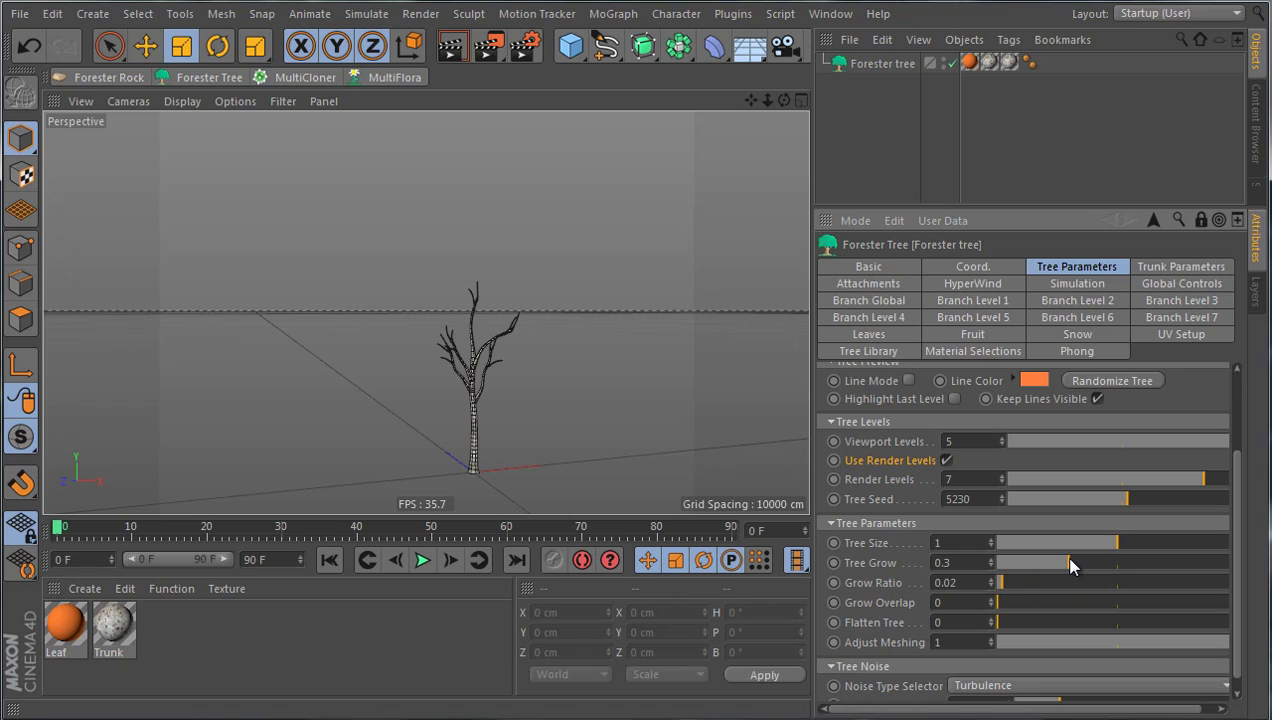
left_click_drag(1066, 562, 1002, 570)
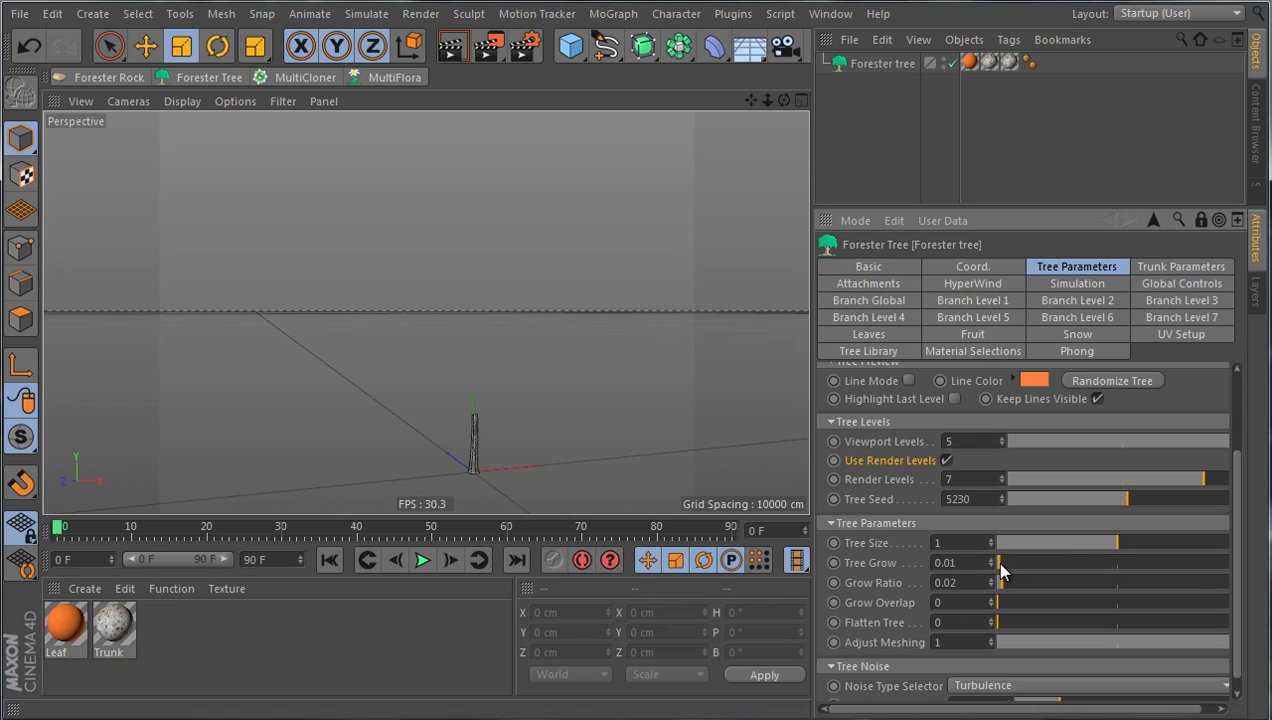
left_click_drag(1002, 570, 1218, 590)
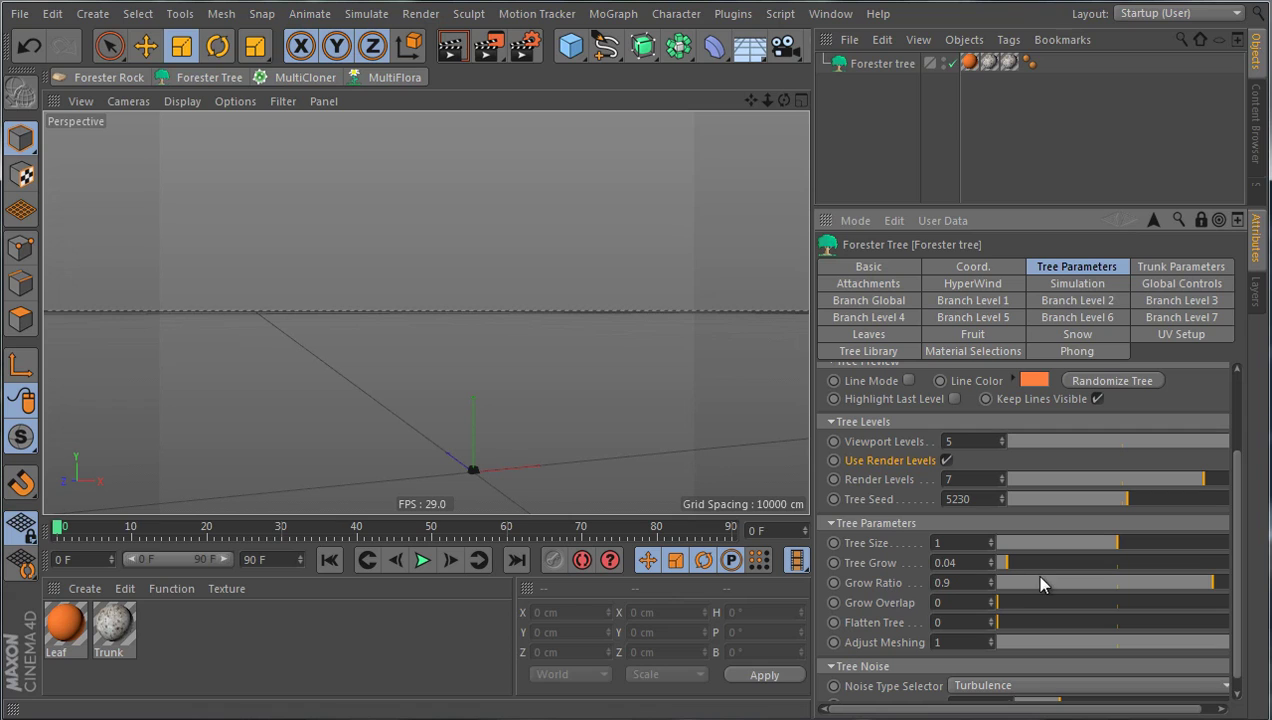
left_click_drag(1008, 570, 1110, 588)
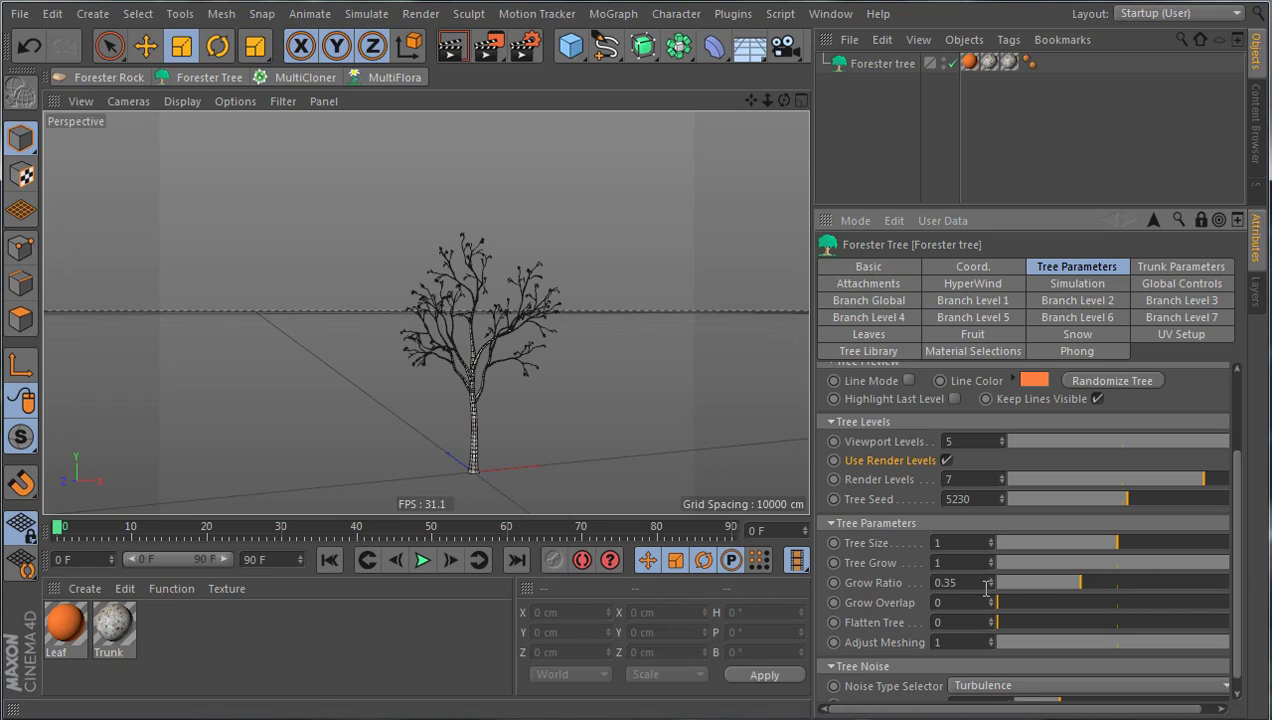
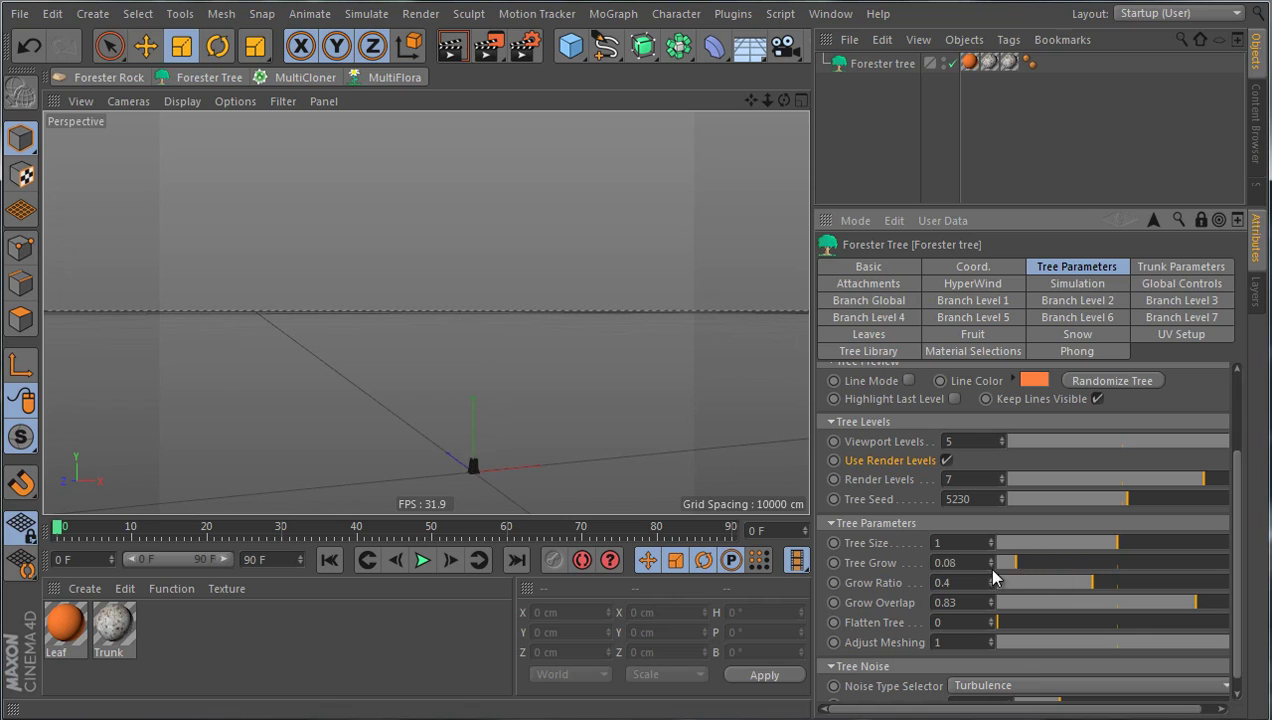
Compare growth at Grow Overlap 0.83 and 0 by varying Tree Grow, ending with Grow Overlap 0.69 and Tree Grow 0.29.
left_click_drag(1010, 575, 1185, 558)
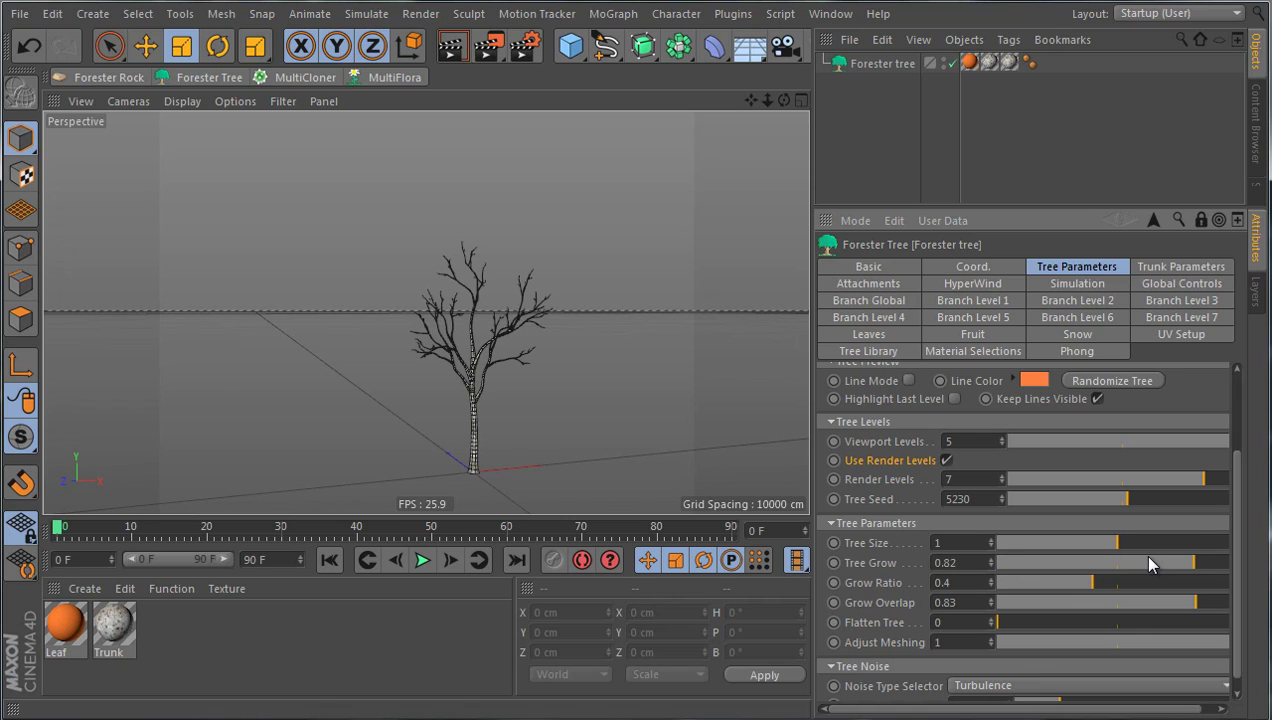
left_click_drag(1200, 568, 1162, 560)
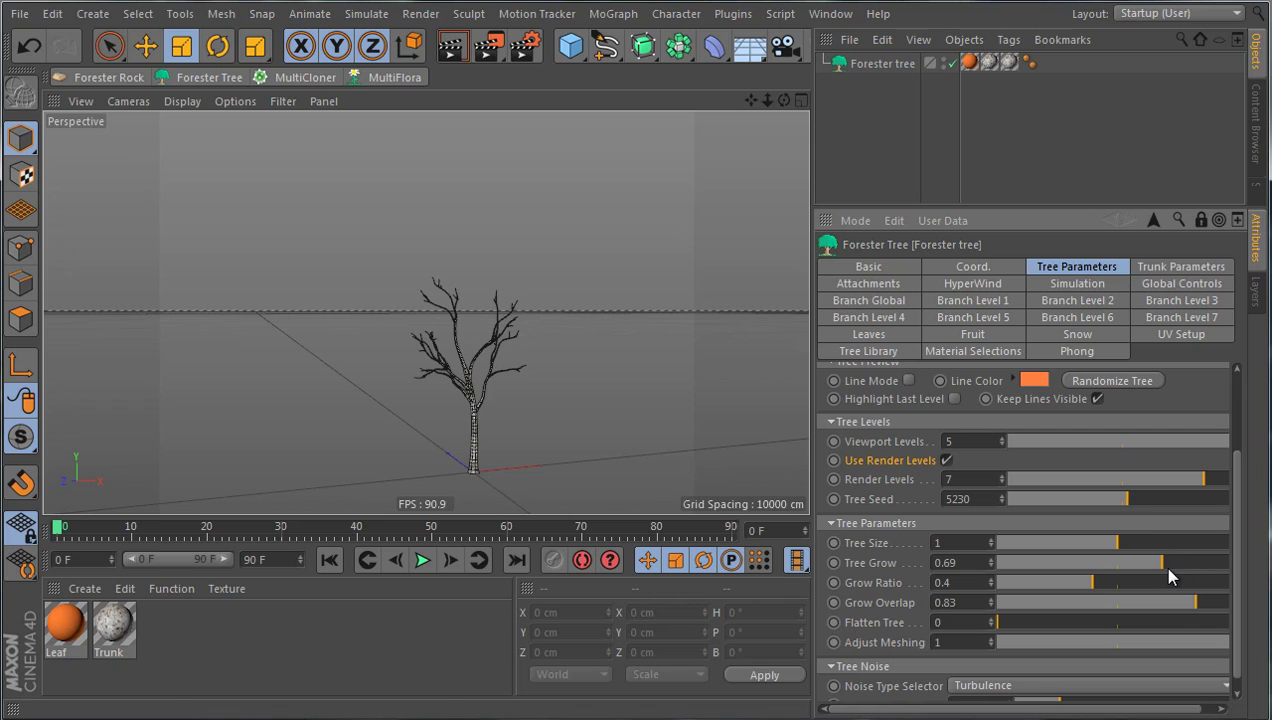
left_click_drag(1156, 568, 1118, 565)
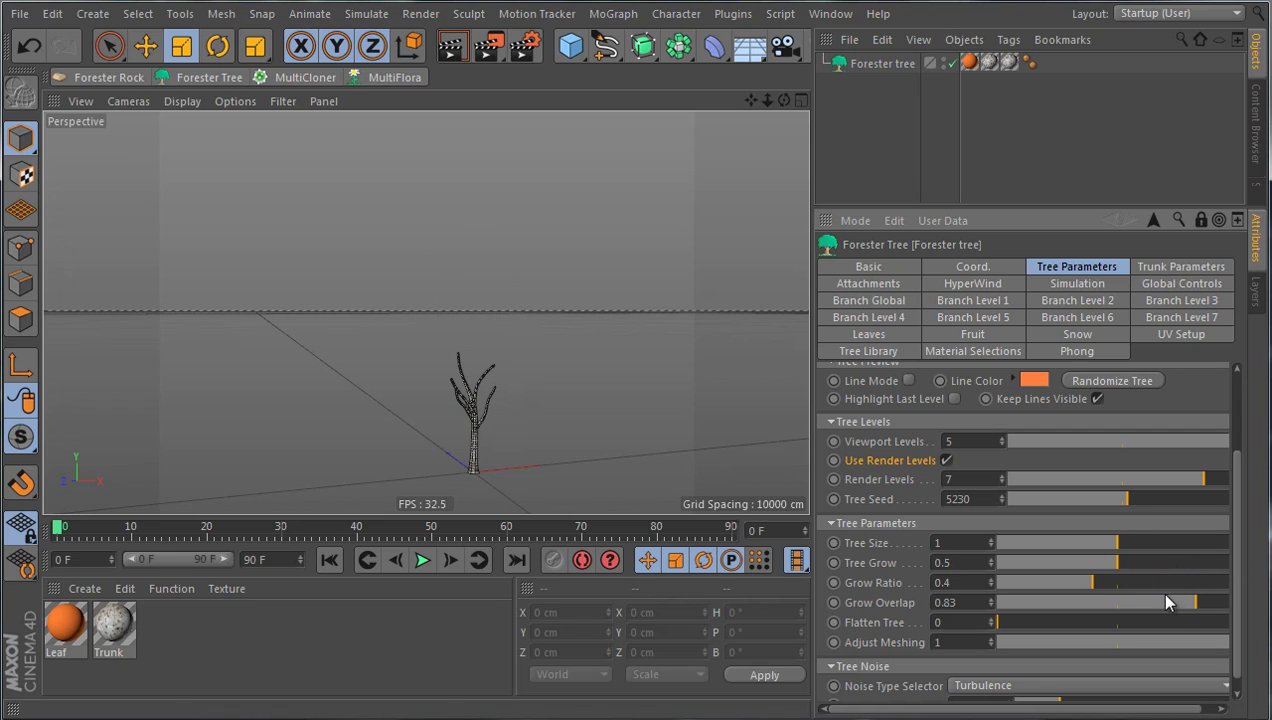
left_click_drag(1185, 606, 995, 604)
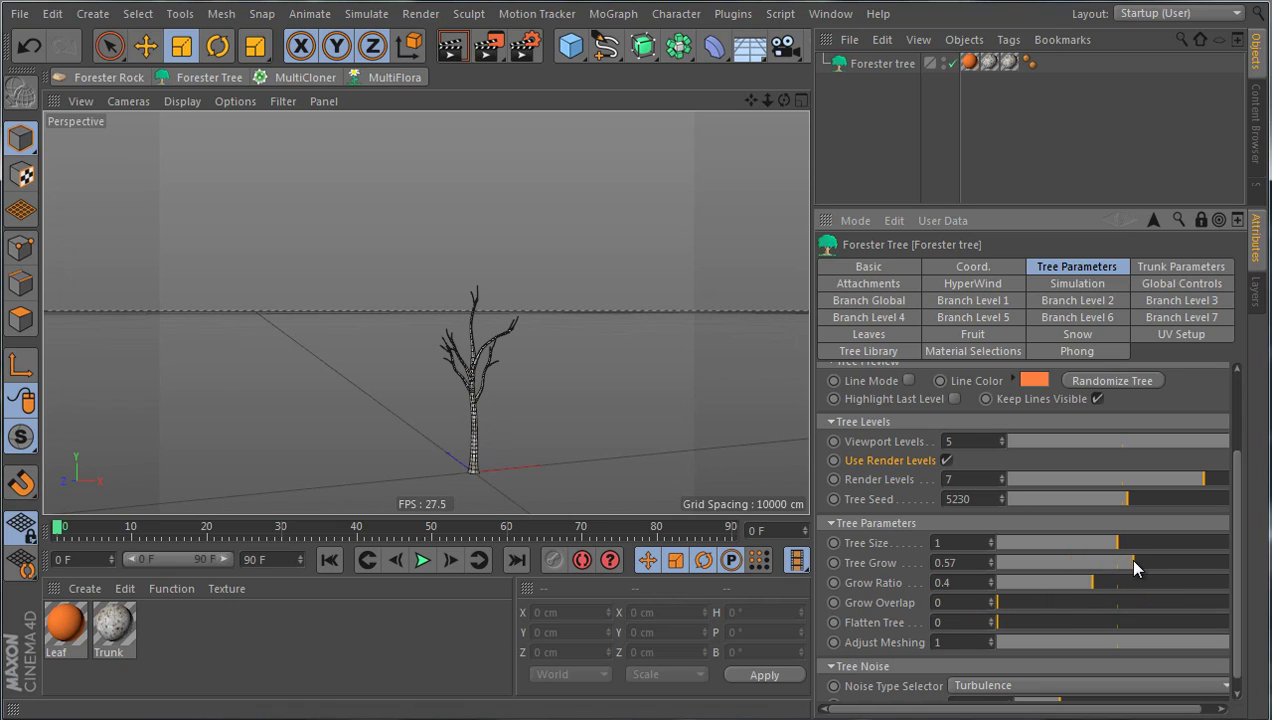
left_click_drag(1134, 568, 1117, 600)
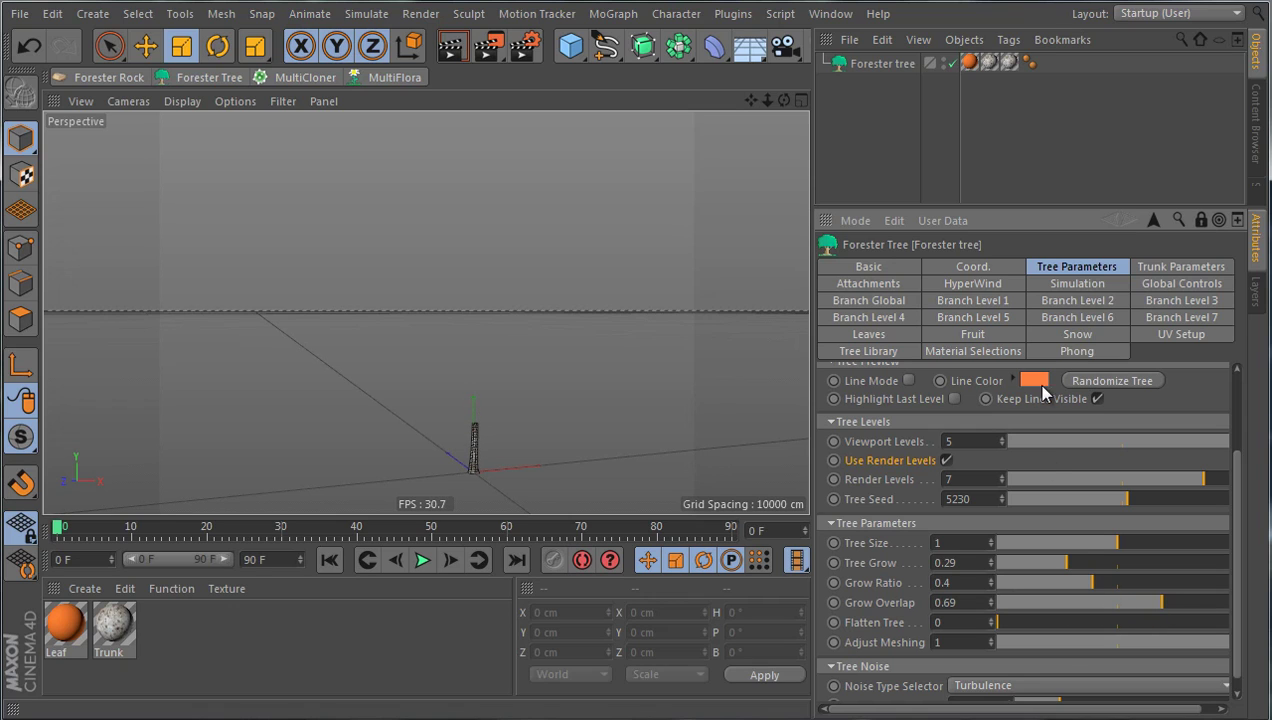
Bend the trunk with Tr Turbulence at about 688 and a Tr Turbulence Scale near 291, and set Tree Grow to about 0.55.
left_click(1164, 268)
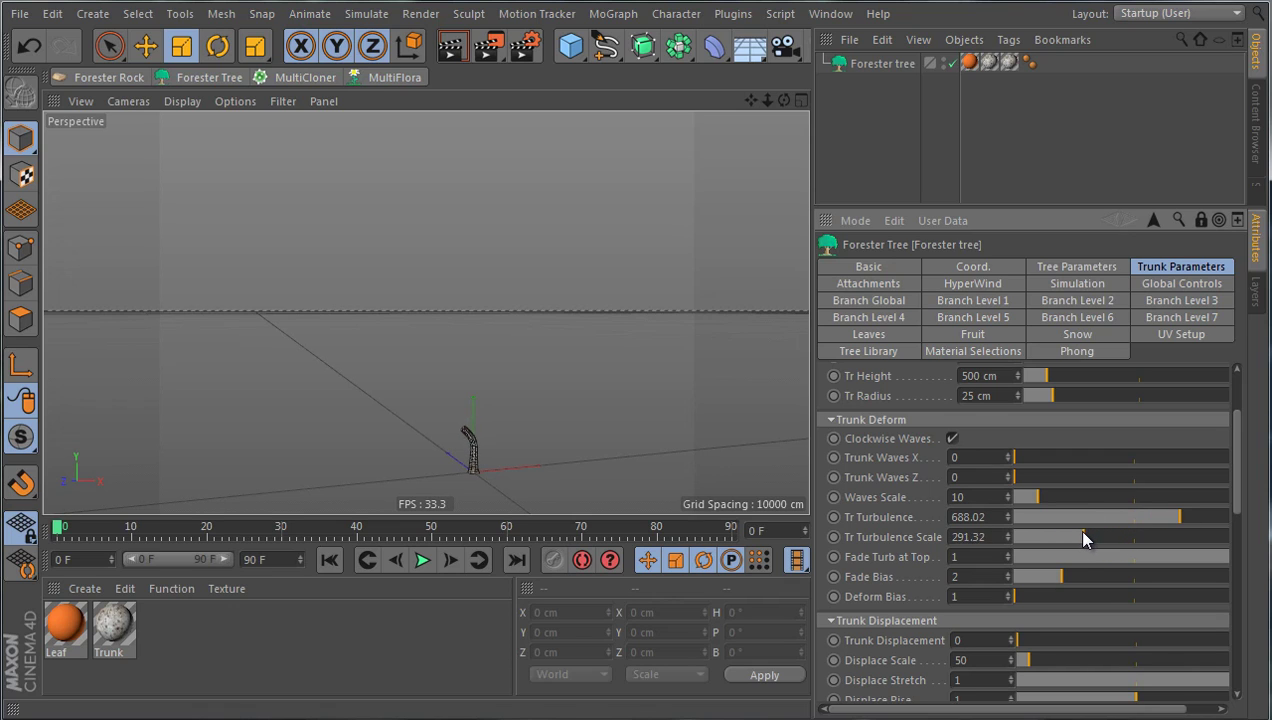
left_click_drag(1083, 533, 1080, 532)
left_click(1094, 268)
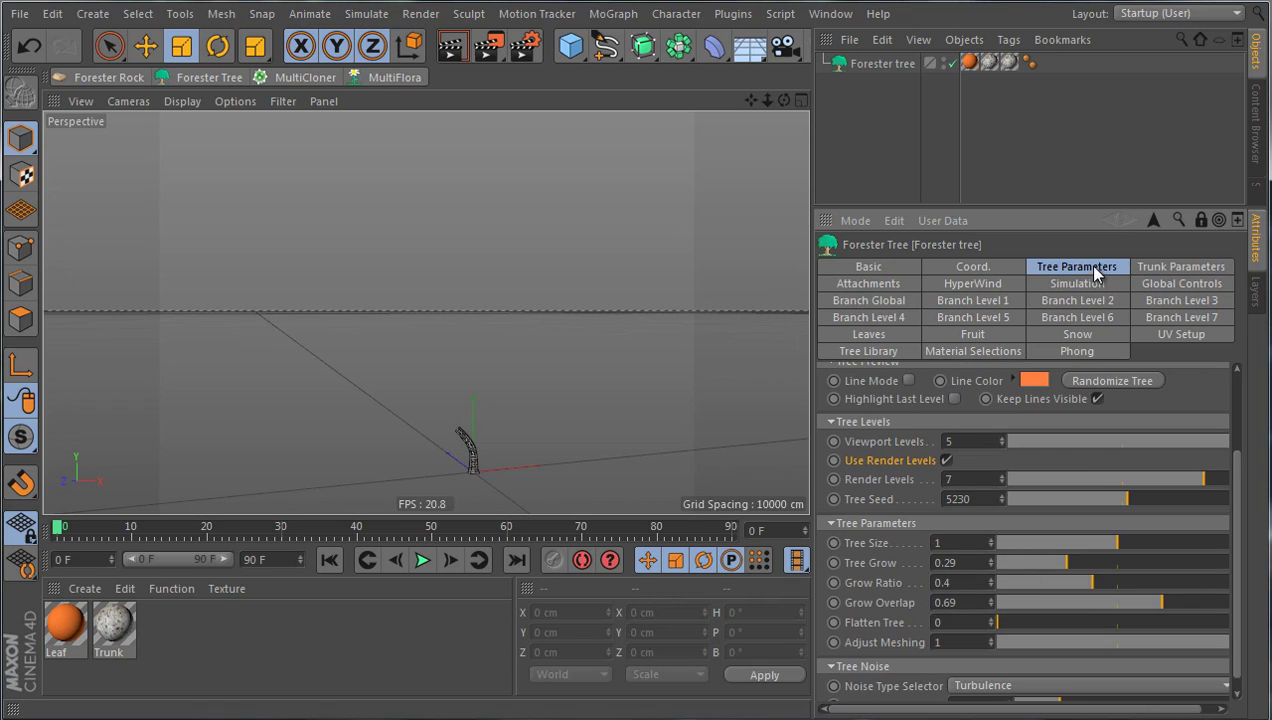
left_click_drag(1106, 563, 1128, 524)
Set Branch Level 1's Orient To Trunk to 0 and preview the growth by varying Tree Grow, ending at 1.
left_click(972, 300)
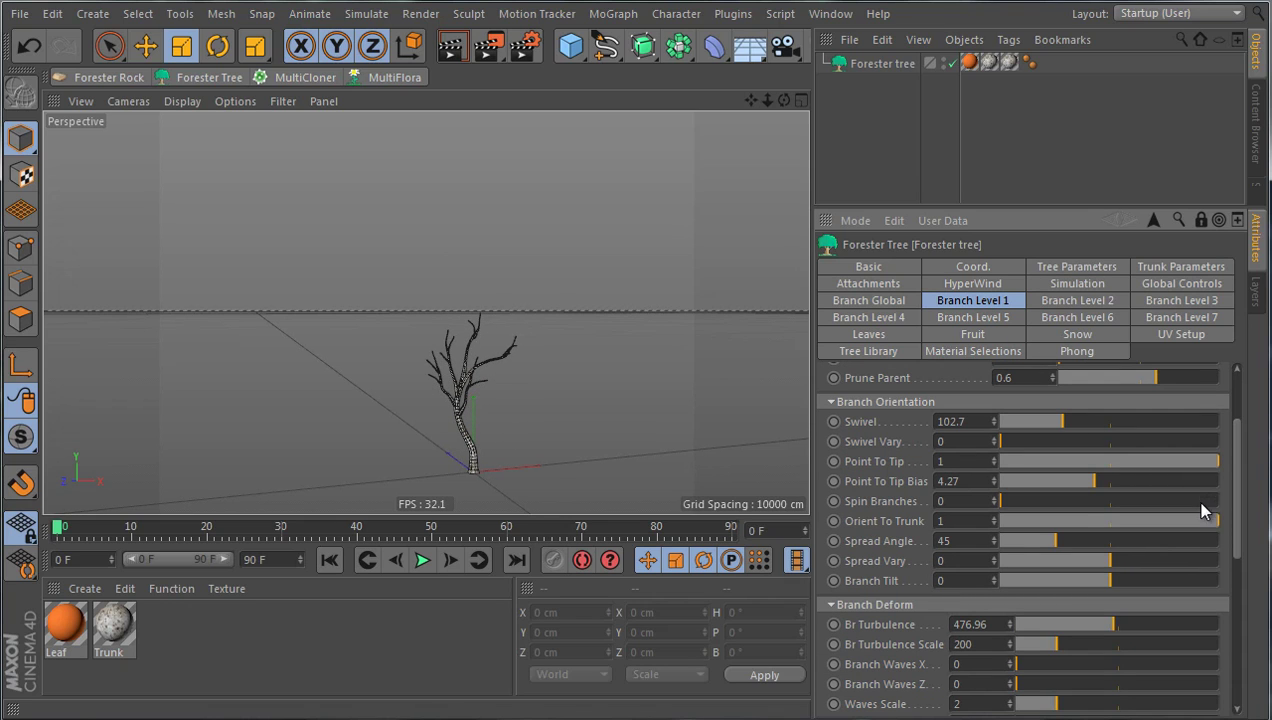
left_click_drag(1213, 524, 953, 526)
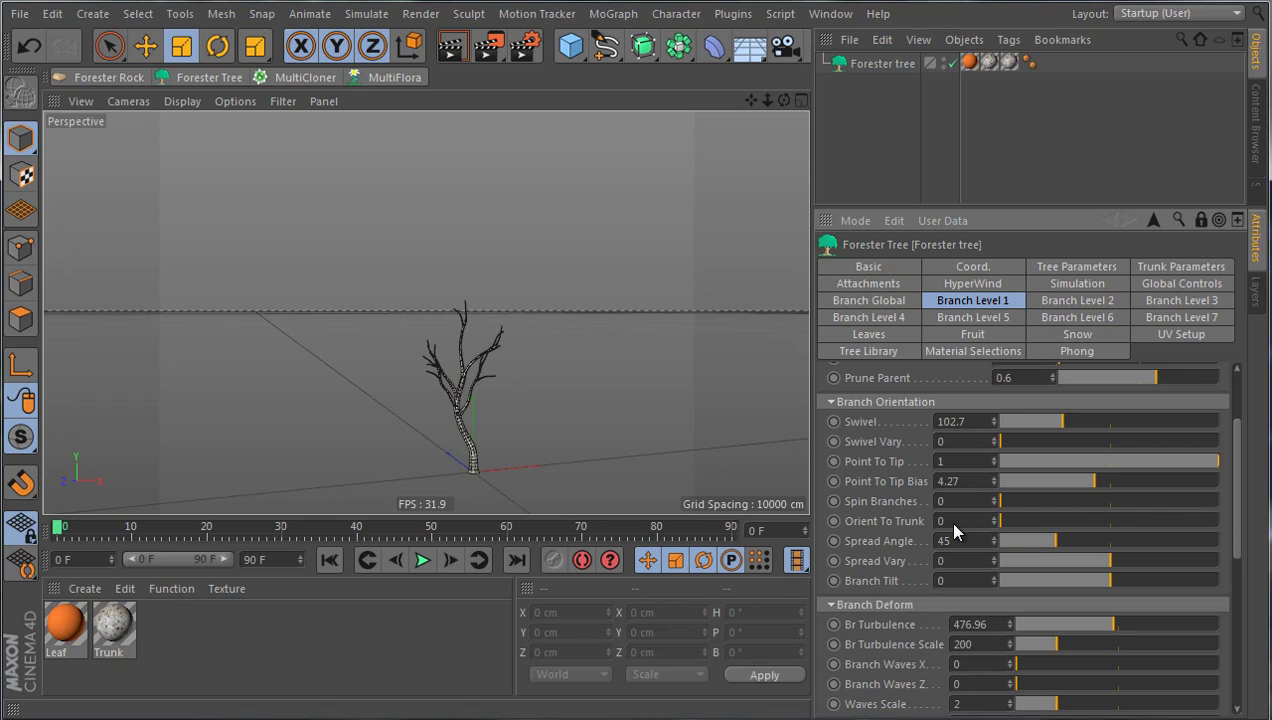
left_click(1100, 268)
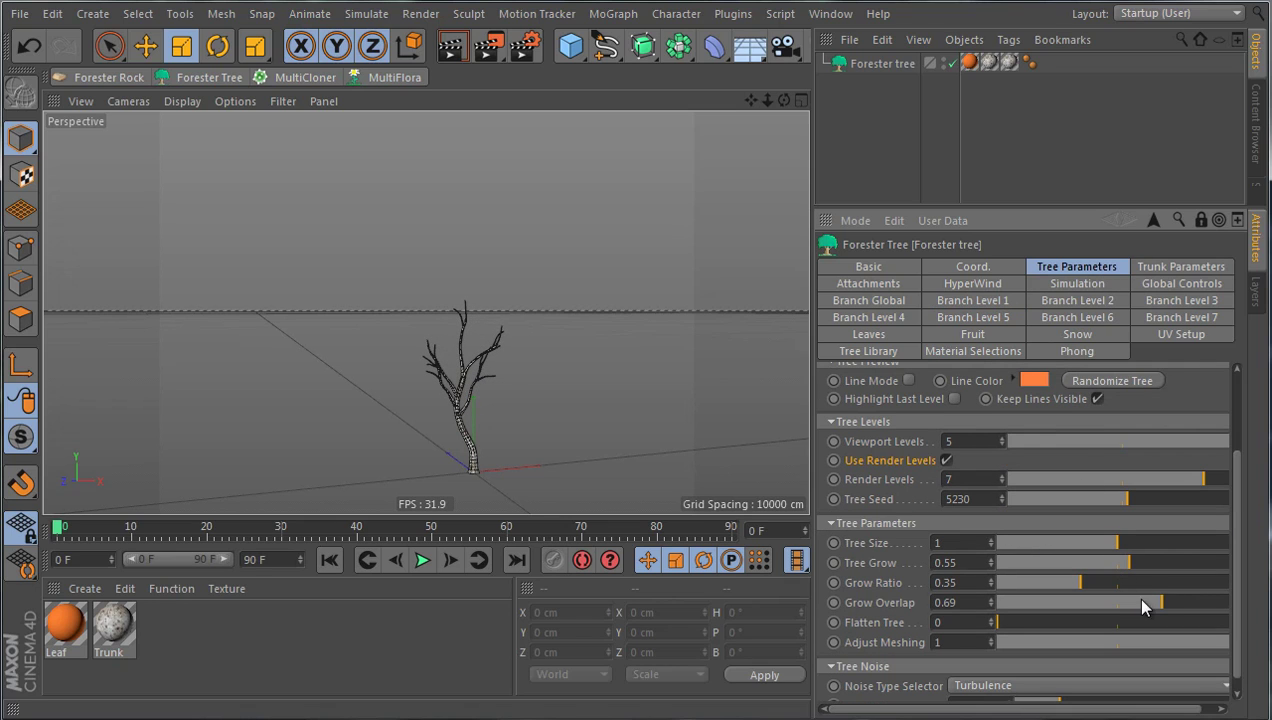
left_click_drag(1121, 566, 1172, 536)
mouse_move(1262, 530)
left_mouse_down()
mouse_move(1097, 528)
mouse_move(1135, 512)
mouse_move(1251, 516)
left_mouse_up()
Set Branch Level 1's Orient To Trunk to 1 and return to the tree parameters.
left_click(990, 301)
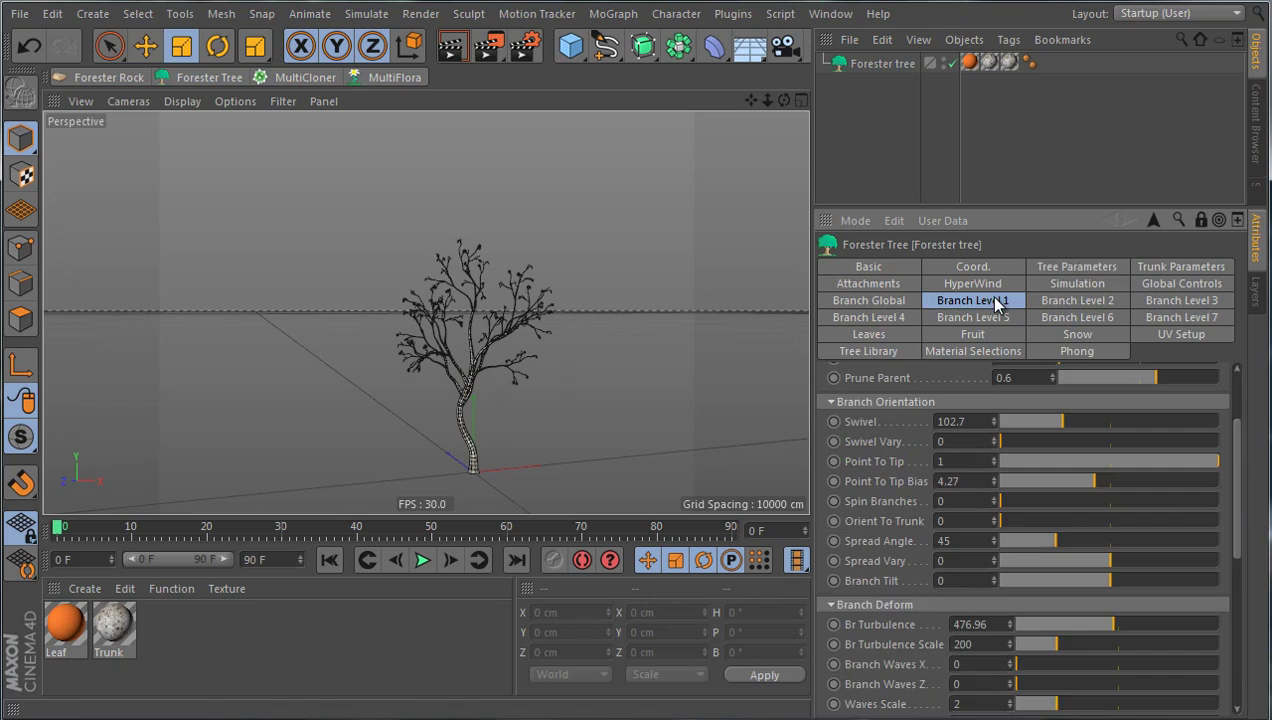
left_click_drag(1004, 516, 1222, 530)
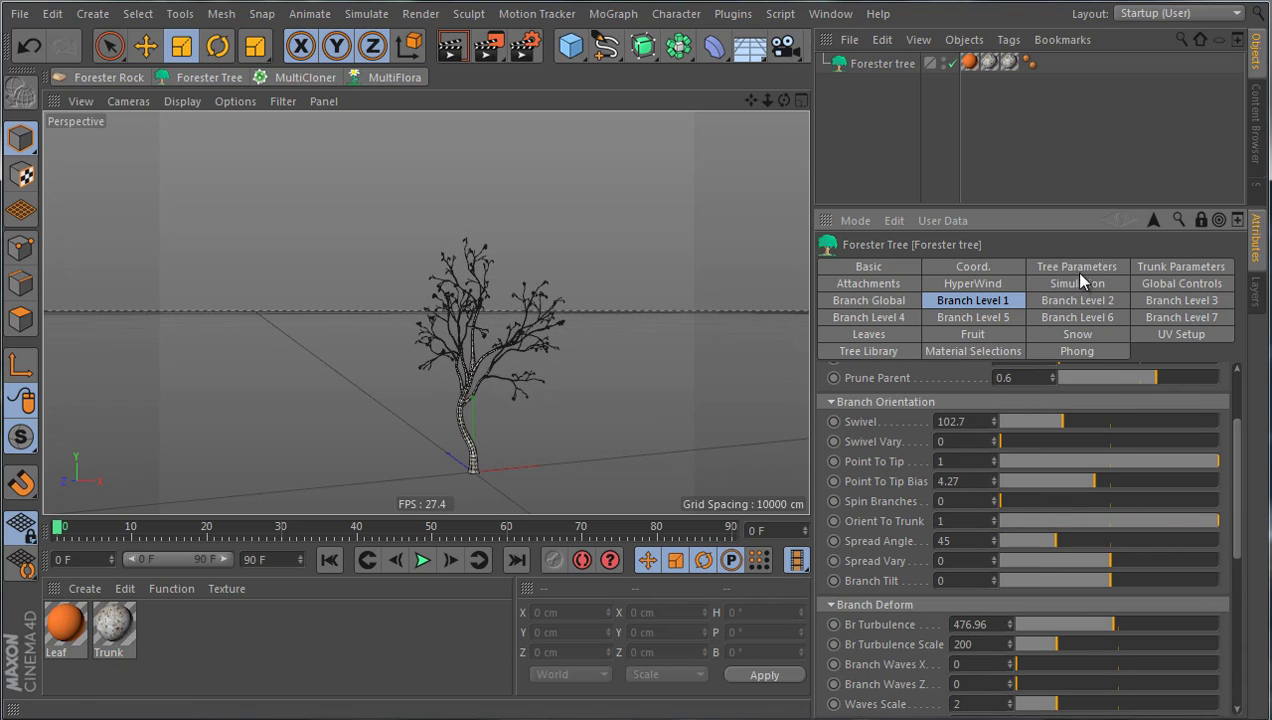
left_click(1181, 267)
left_click(1078, 267)
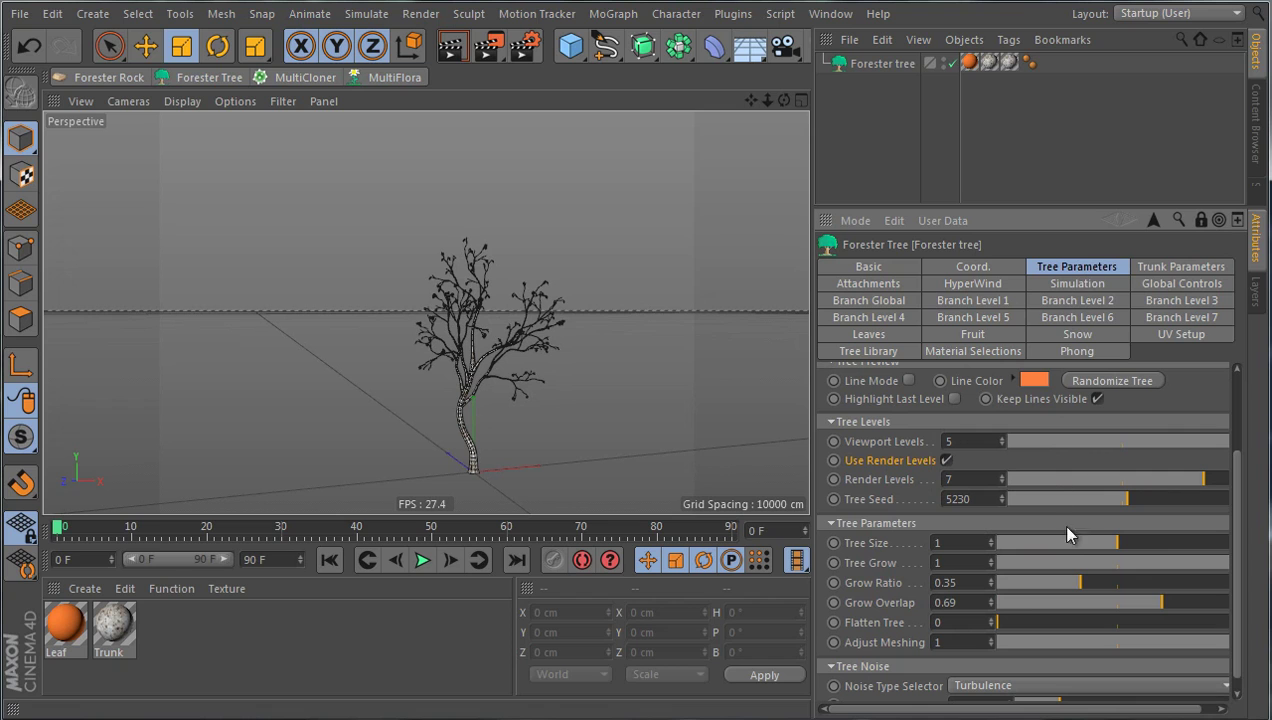
Set the tree's Grow Ratio to 0.4 and Grow Overlap to 0.
left_click_drag(1161, 602, 997, 603)
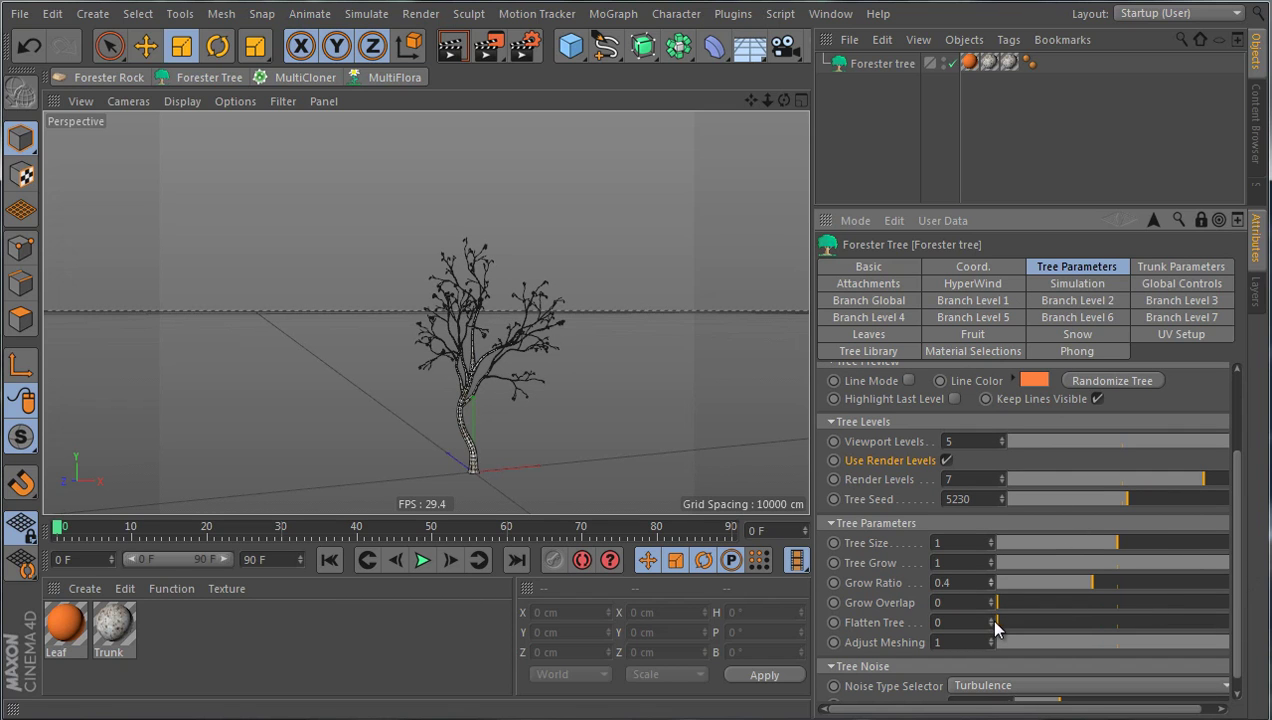
left_click_drag(553, 441, 657, 487, "alt")
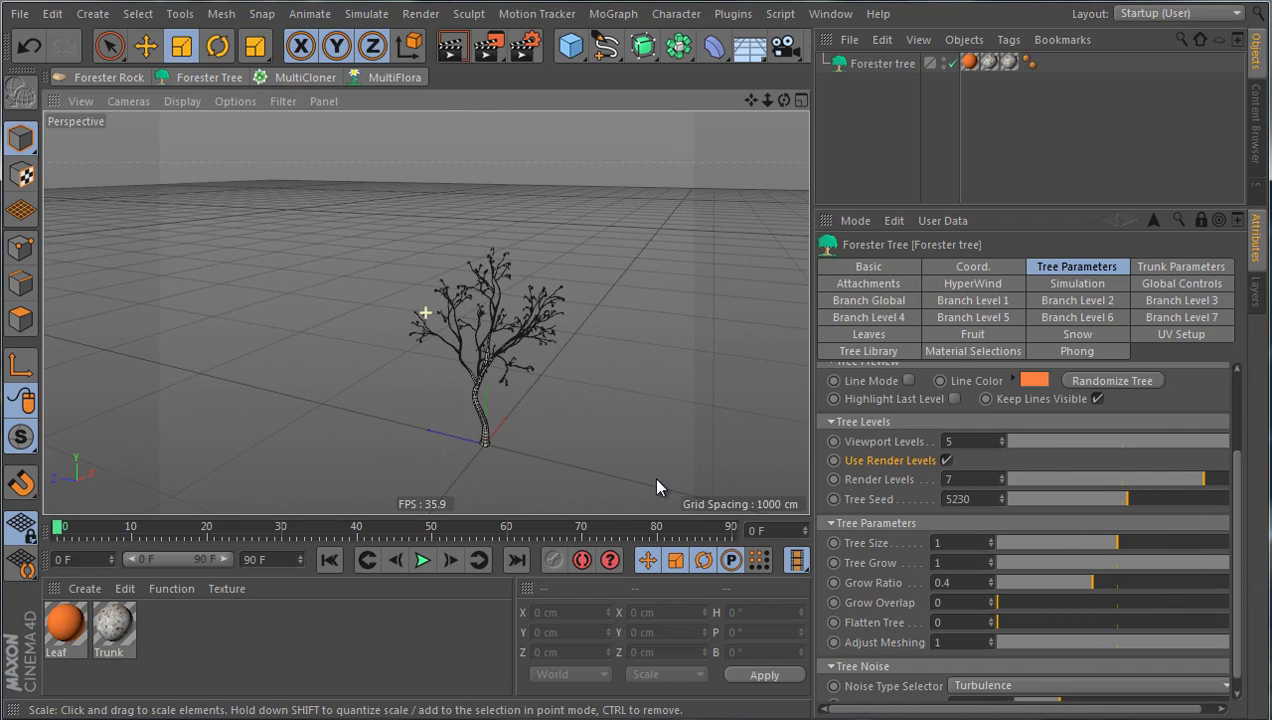
scroll(878, 540, "up", 3)
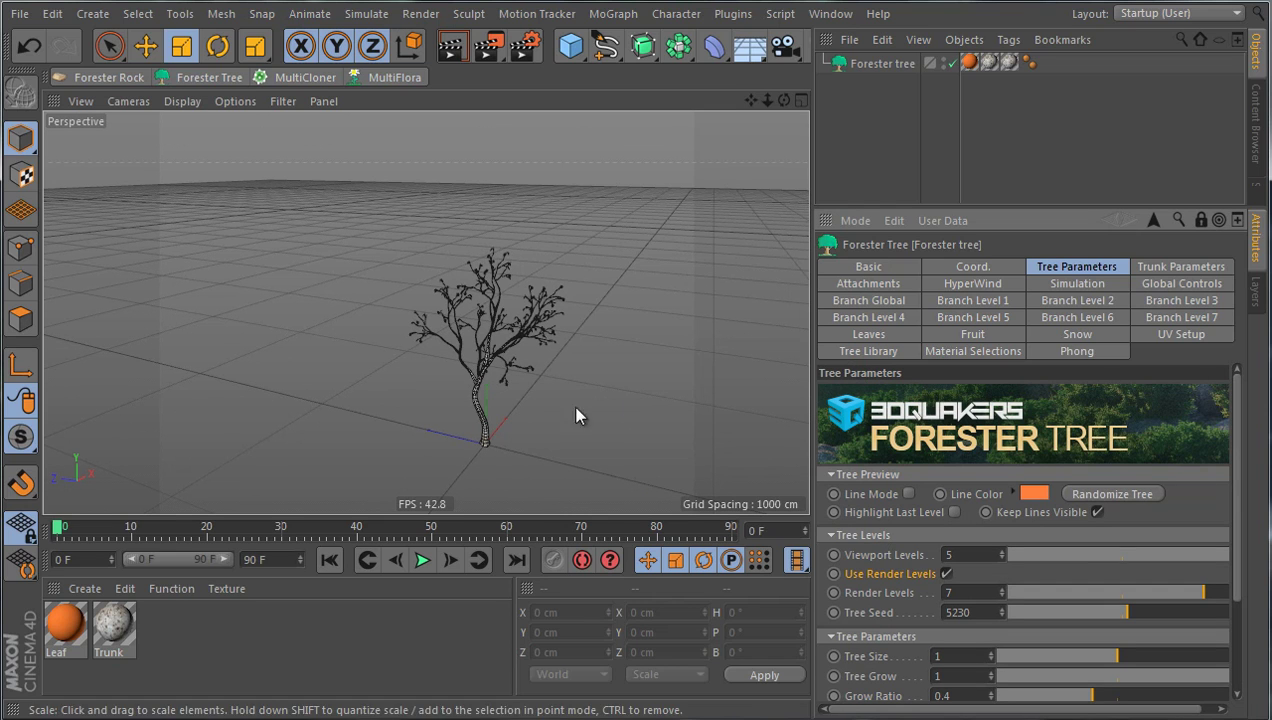
Flatten the tree fully by setting Flatten Tree to 1, and examine its shape from another angle.
scroll(880, 630, "down", 3)
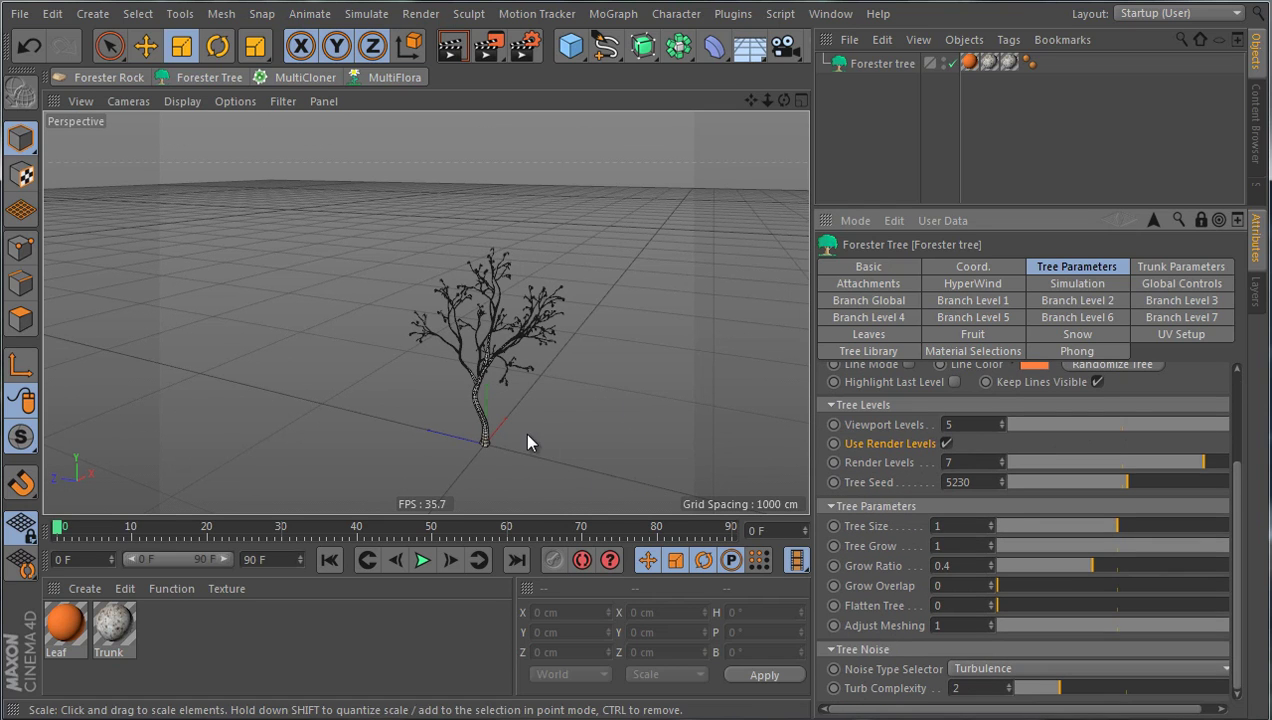
scroll(524, 434, "up", 3)
scroll(520, 438, "down", 3)
scroll(512, 428, "up", 2)
left_click_drag(550, 415, 514, 431, "alt")
left_click_drag(1018, 605, 1268, 612)
left_click_drag(750, 453, 488, 381, "alt")
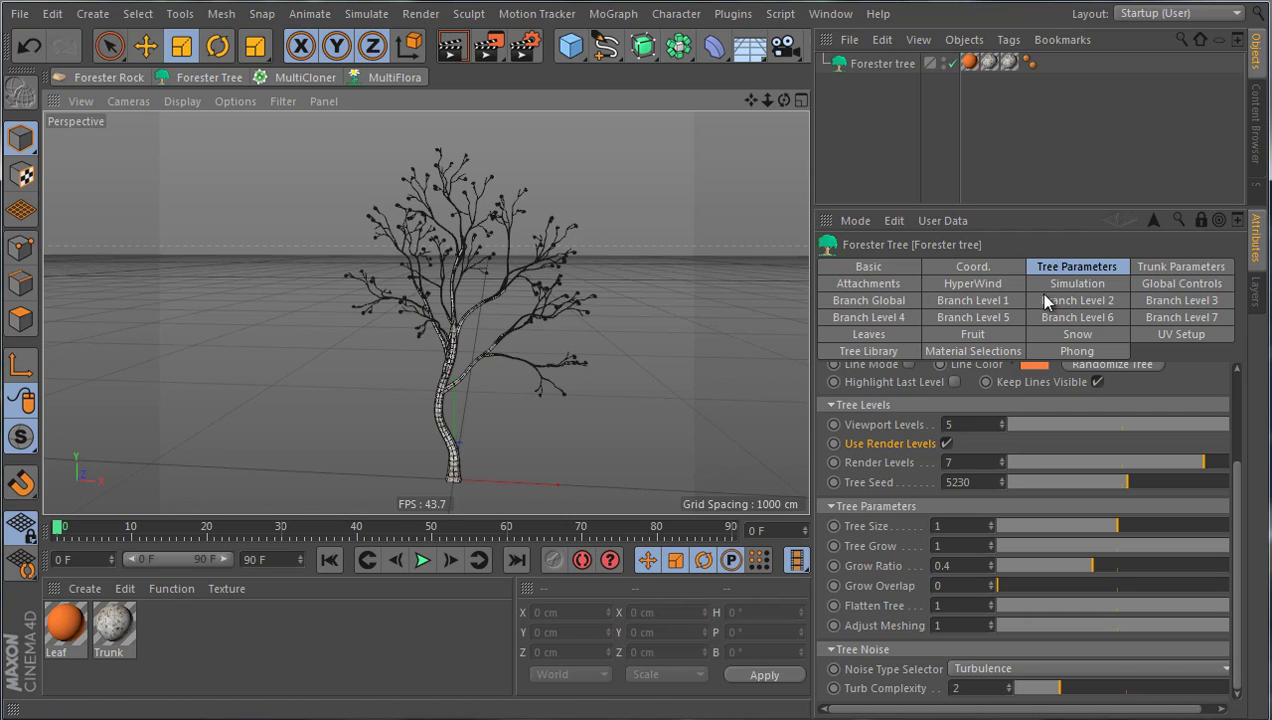
Turn on the wind in the HyperWind settings, play the animation, and set the directional Wind Speed to 0.5.
left_click(990, 285)
scroll(905, 425, "up", 3)
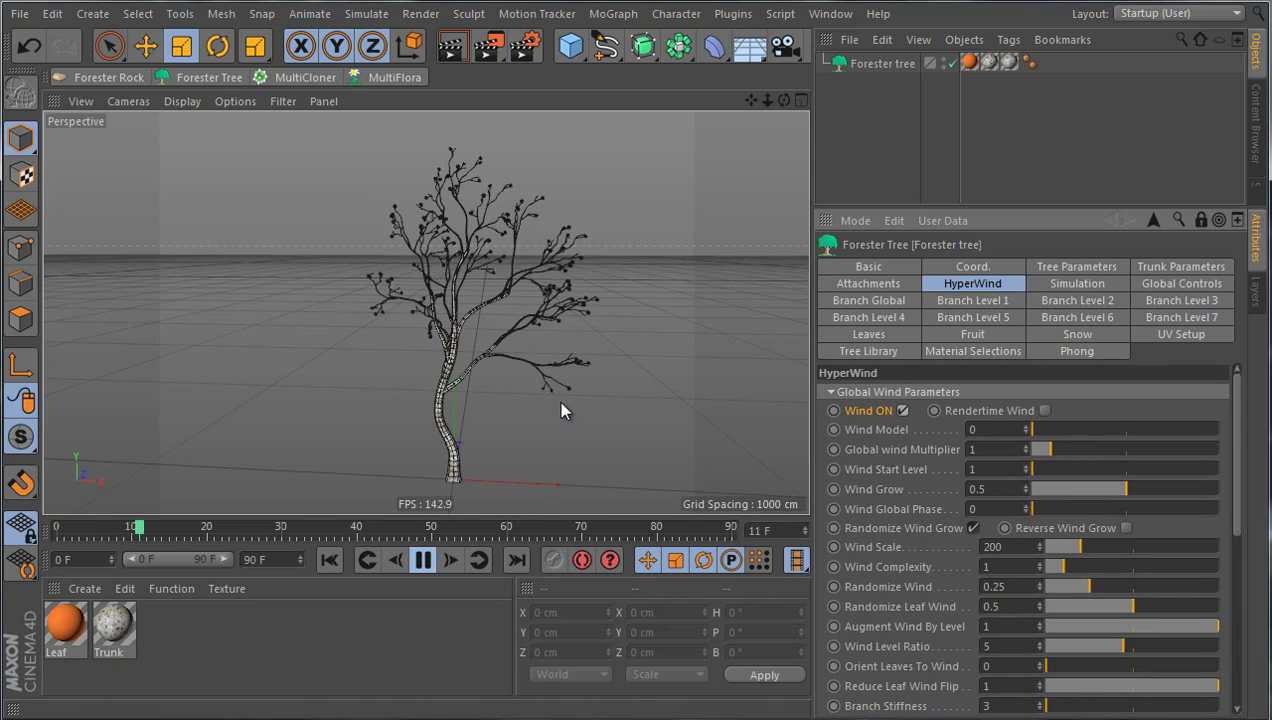
scroll(912, 527, "down", 5)
type("0.5")
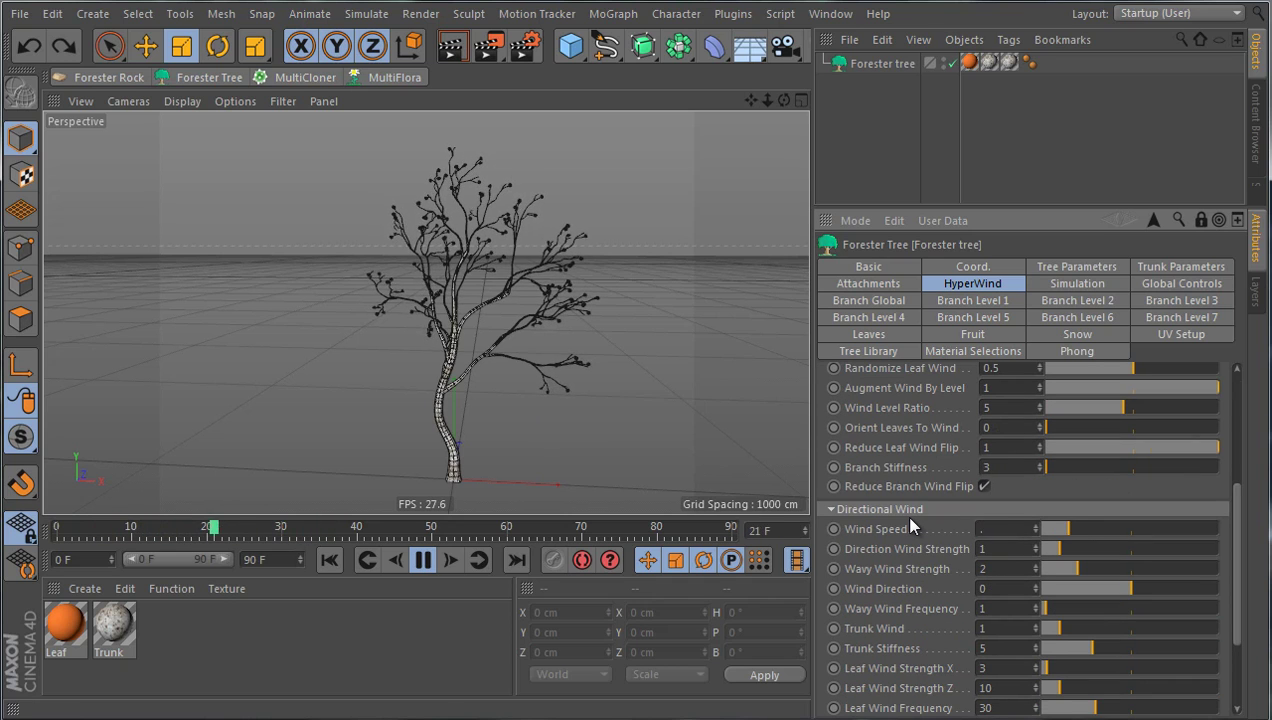
key("Return")
Try directional Wind Speed values of 1 and 2 while the animation plays.
double_click(1004, 528)
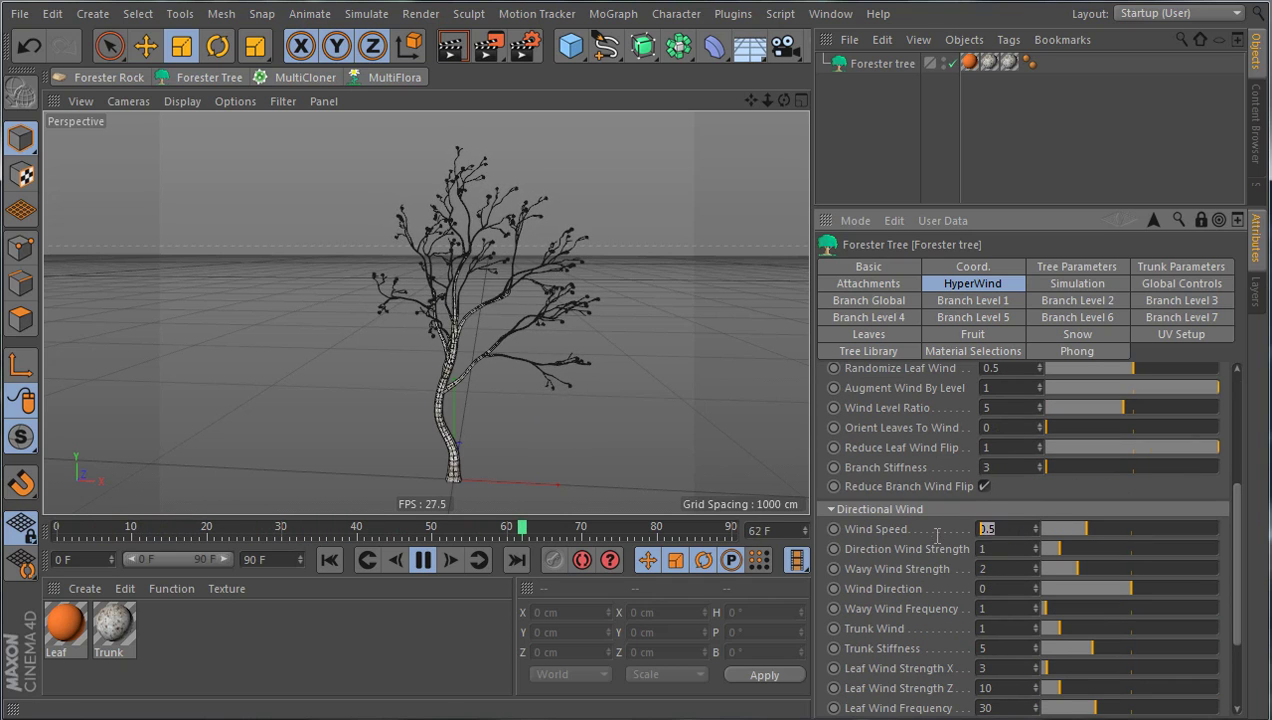
type("1")
left_click(926, 566)
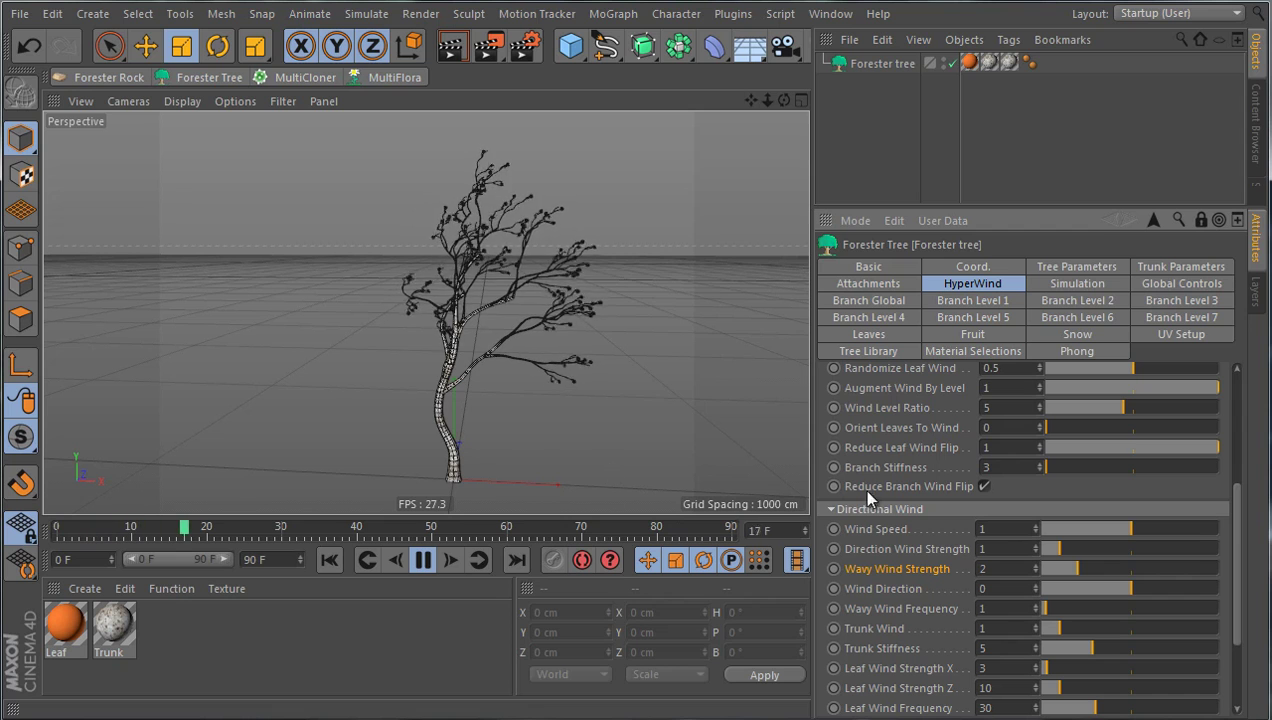
double_click(985, 529)
type("2")
key("Return")
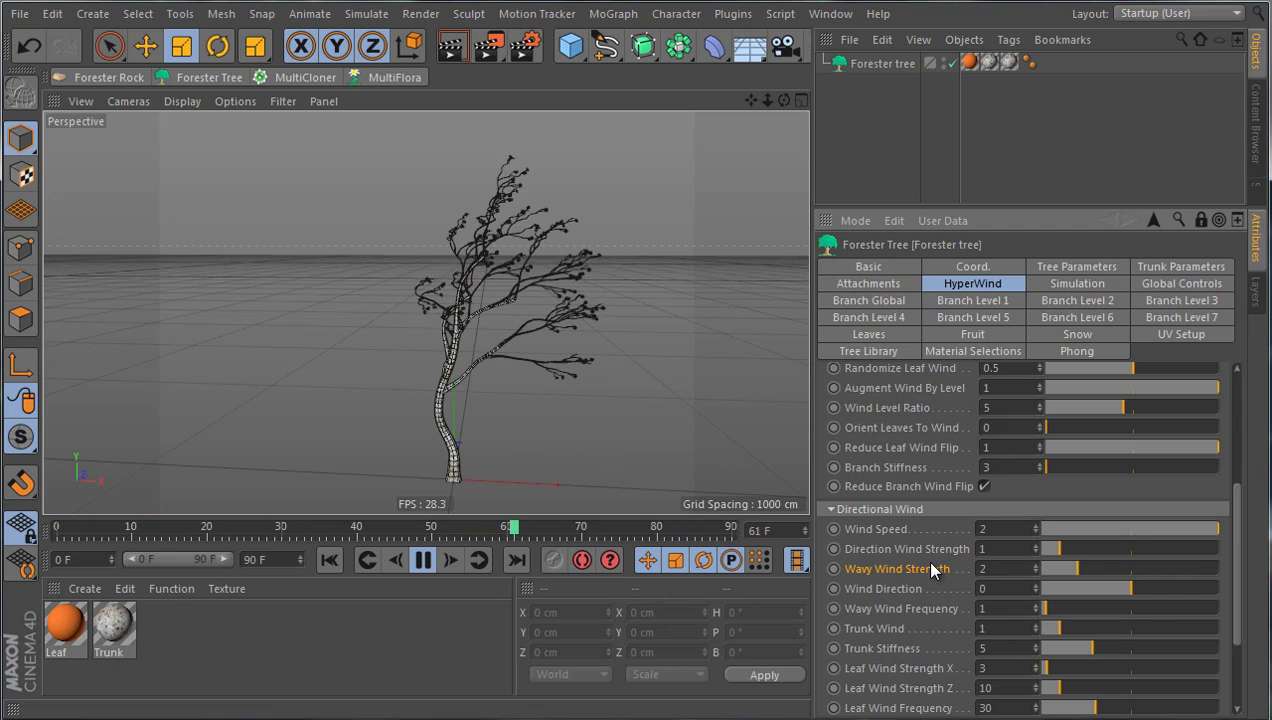
Set the directional Wind Speed to 1 and examine the flattened tree's wind motion from several angles.
left_click_drag(556, 440, 593, 420, "alt")
double_click(940, 530)
type("1")
key("Return")
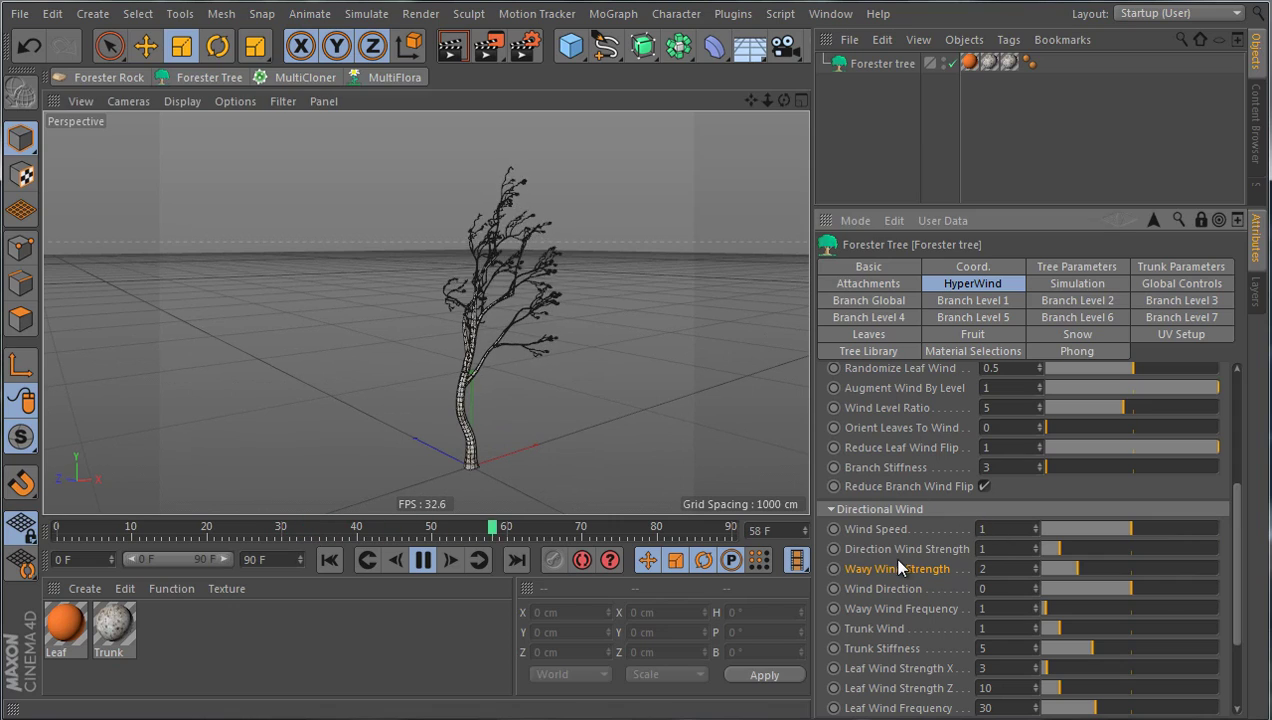
mouse_move(528, 357)
left_mouse_down("alt")
mouse_move(738, 440)
mouse_move(551, 371)
mouse_move(599, 369)
mouse_move(398, 318)
mouse_move(252, 316)
mouse_move(265, 280)
mouse_move(527, 300)
mouse_move(556, 320)
mouse_move(524, 302)
mouse_move(504, 351)
left_mouse_up("alt")
left_click_drag(521, 406, 567, 449, "alt")
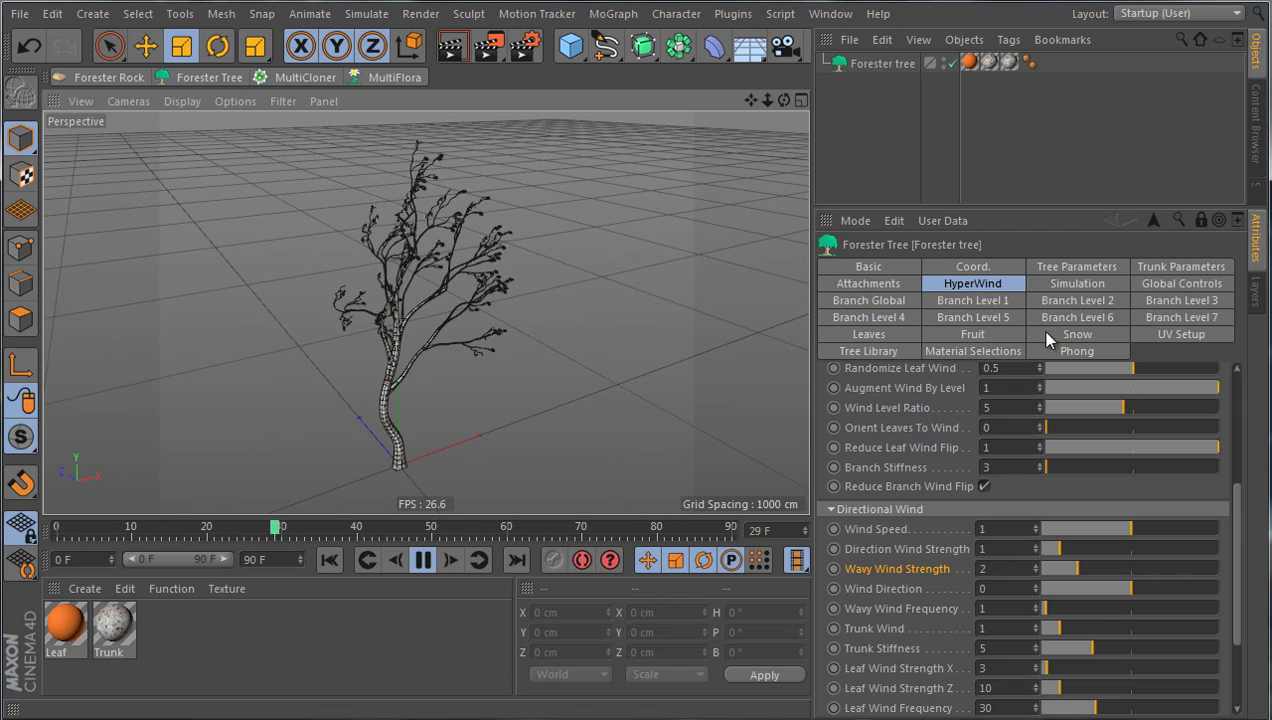
Set Flatten Tree to 0 in the tree parameters, view the branches up close, and stop the animation playback.
left_click(1080, 266)
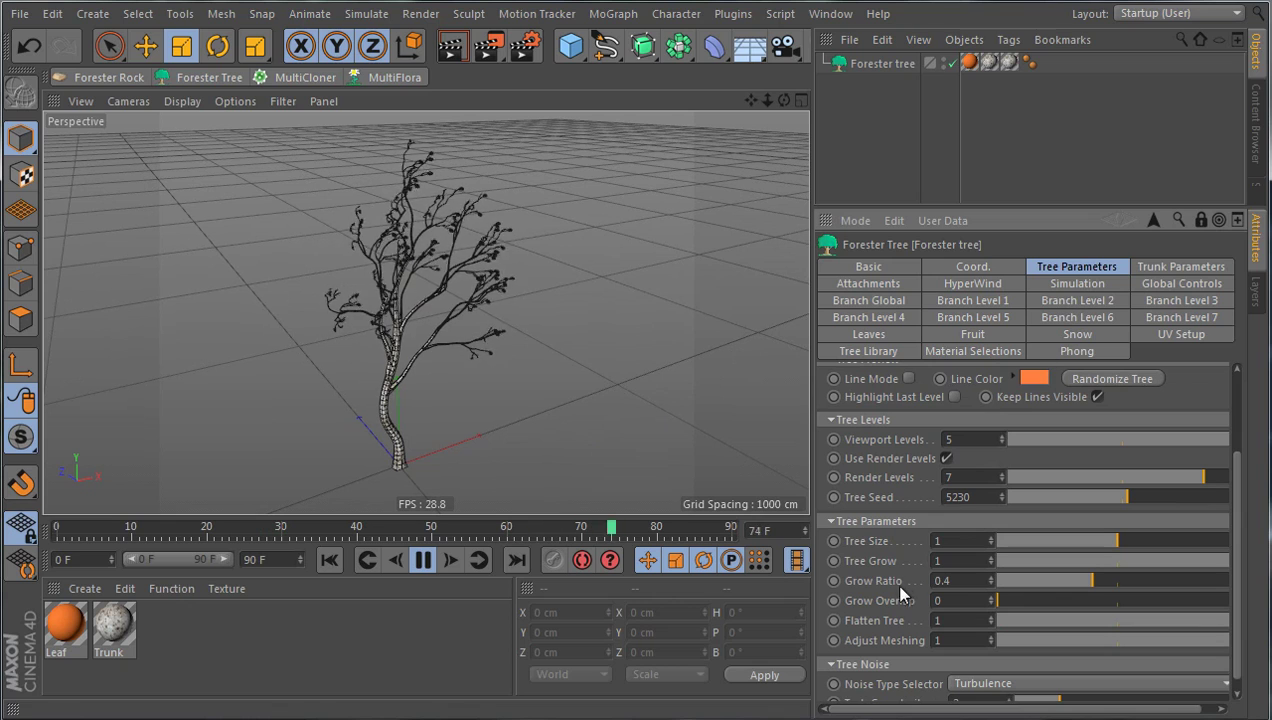
left_click_drag(1200, 620, 965, 596)
left_click_drag(540, 397, 657, 376, "alt")
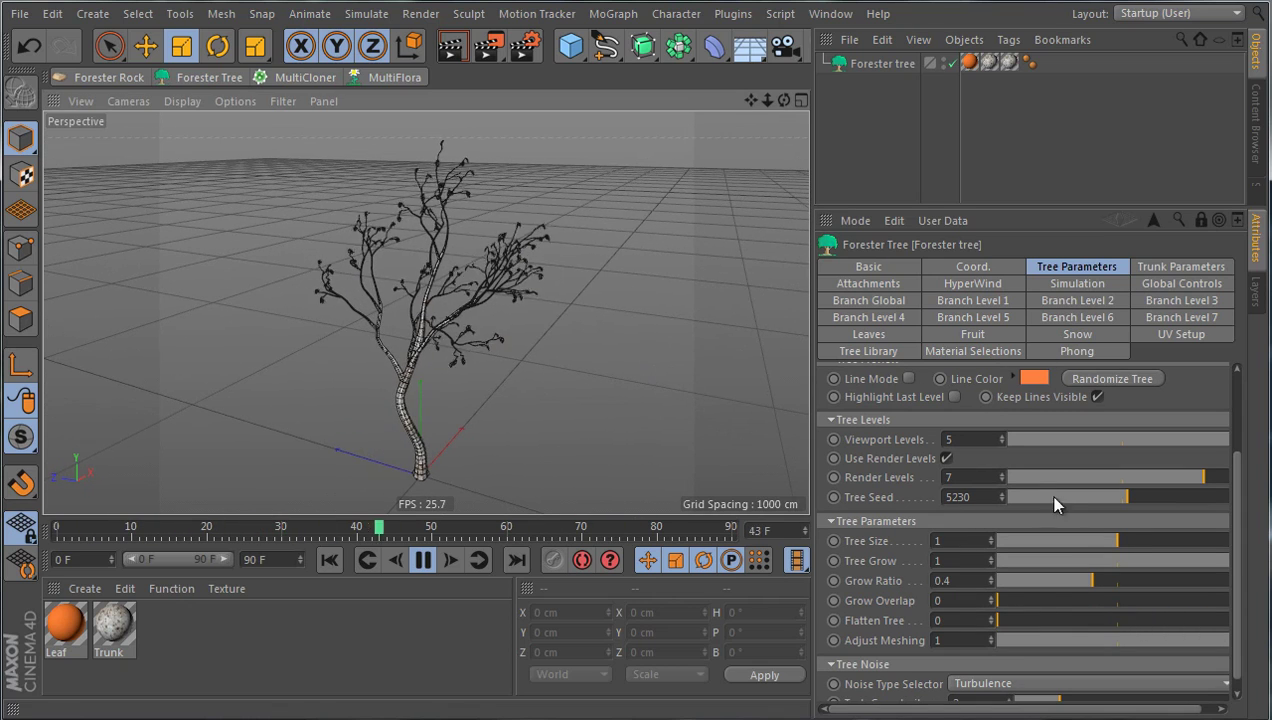
right_click_drag(510, 402, 645, 356, "alt")
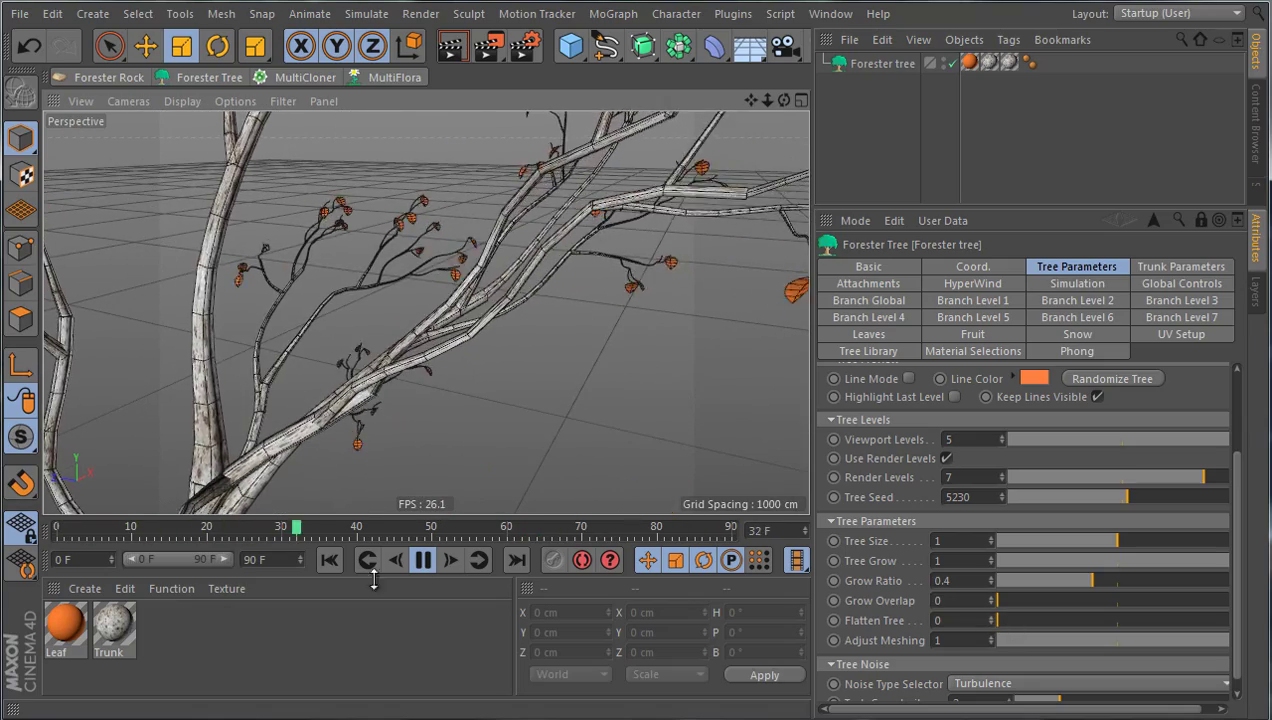
left_click(423, 560)
Inspect the branch mesh up close and turn off Wind ON in the HyperWind settings.
left_click_drag(459, 476, 583, 287, "alt")
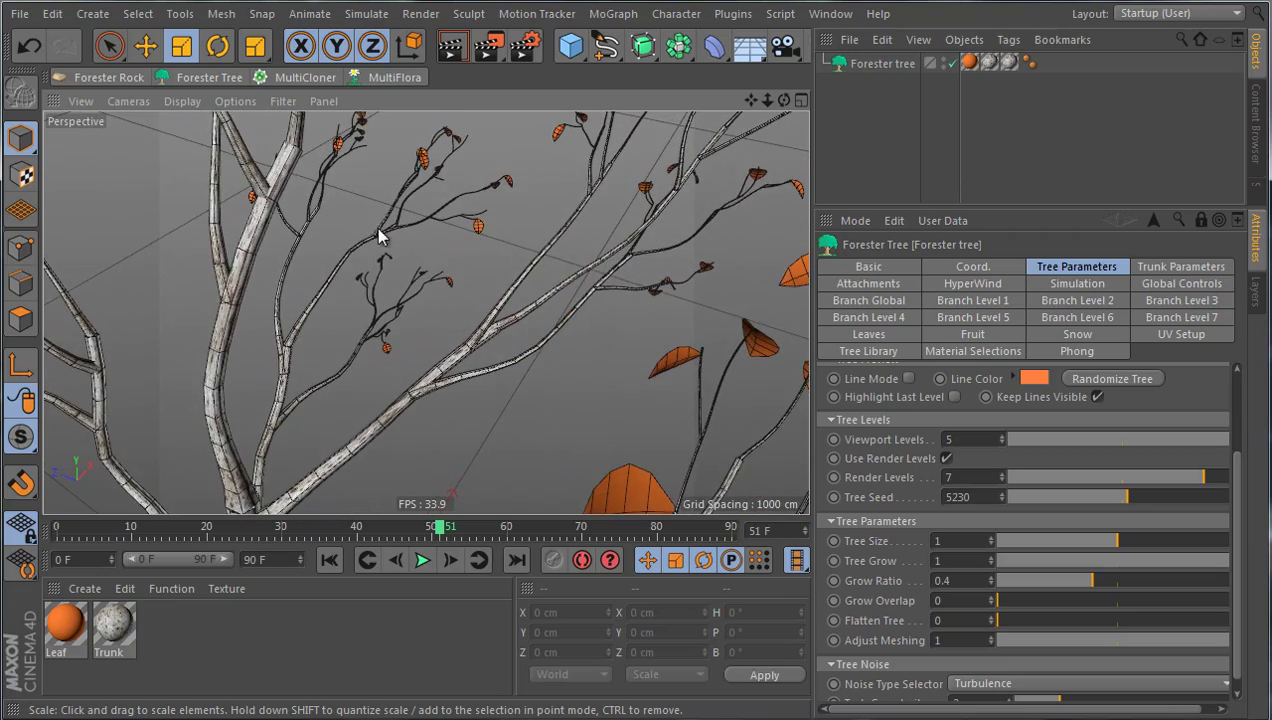
left_click_drag(380, 236, 288, 266, "alt")
left_click_drag(636, 338, 698, 163, "alt")
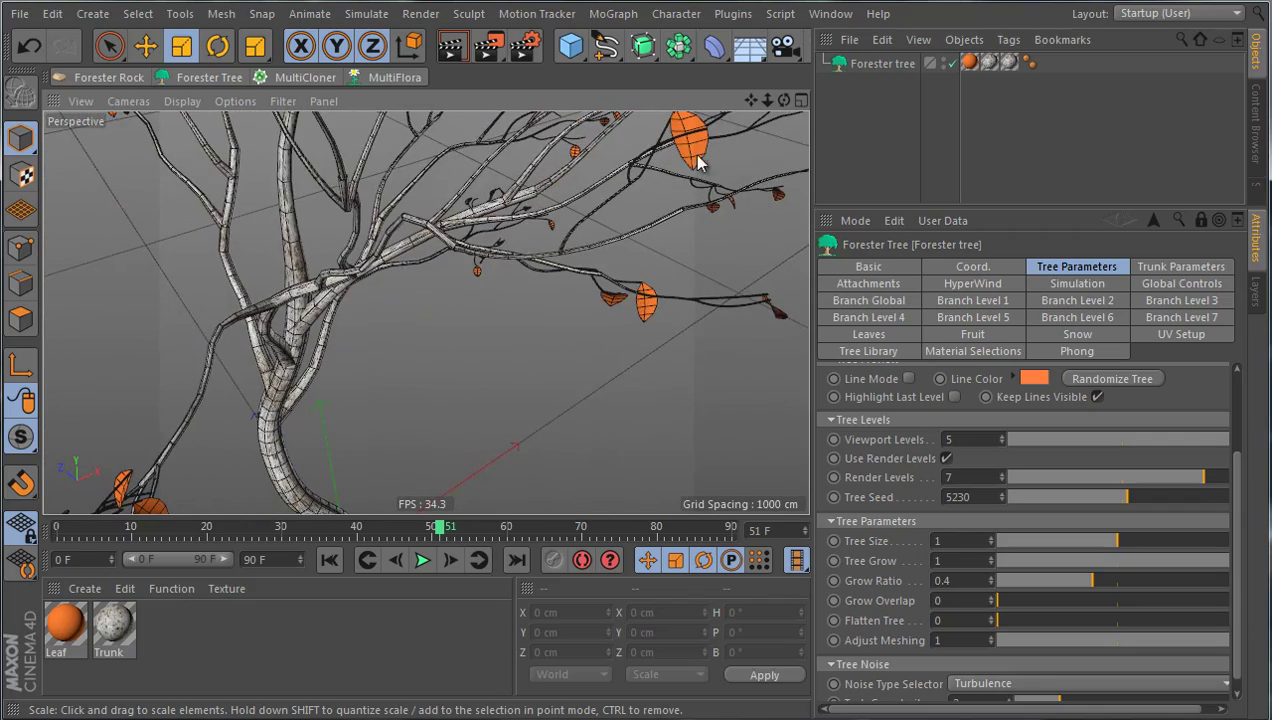
left_click_drag(357, 300, 510, 252, "alt")
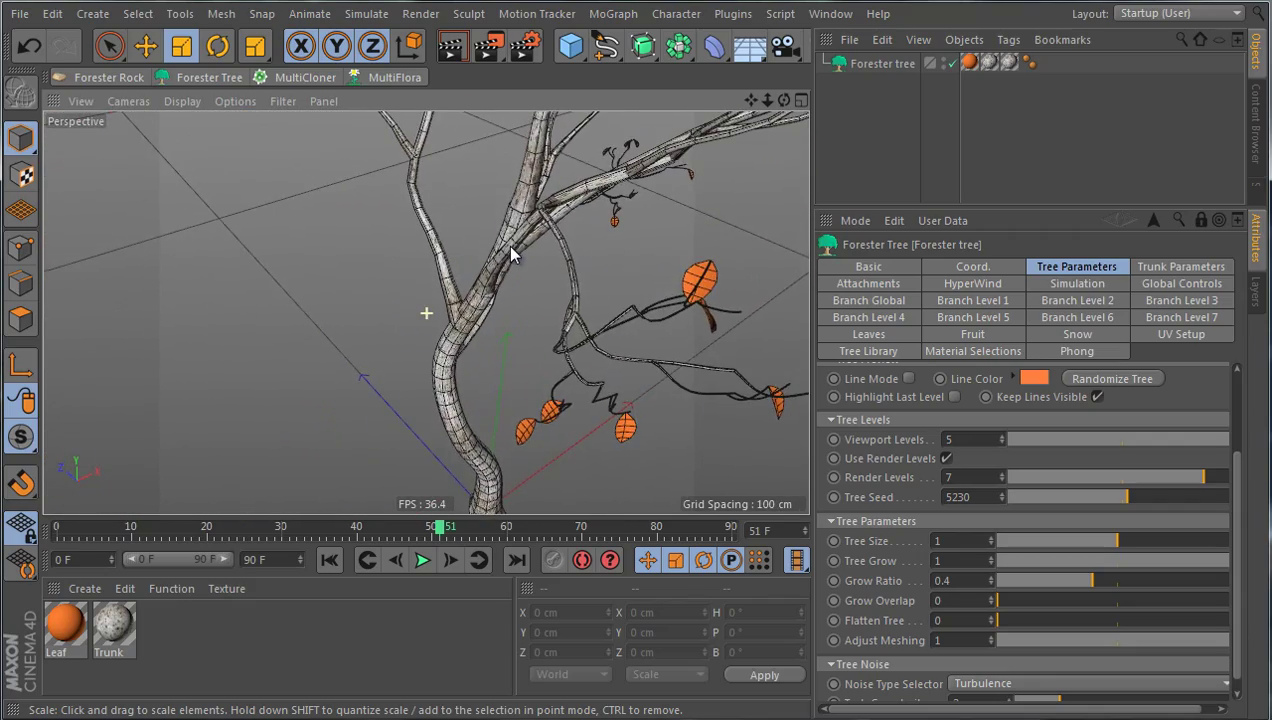
left_click_drag(619, 337, 541, 327, "alt")
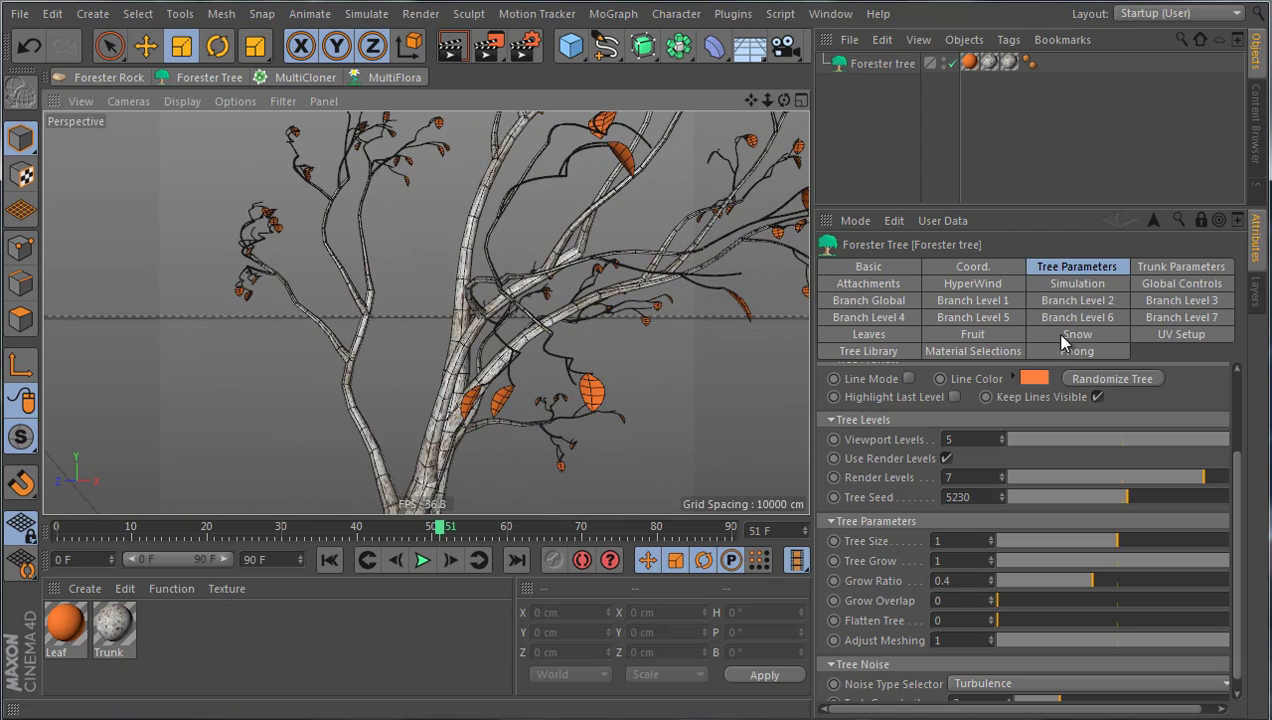
left_click(1001, 283)
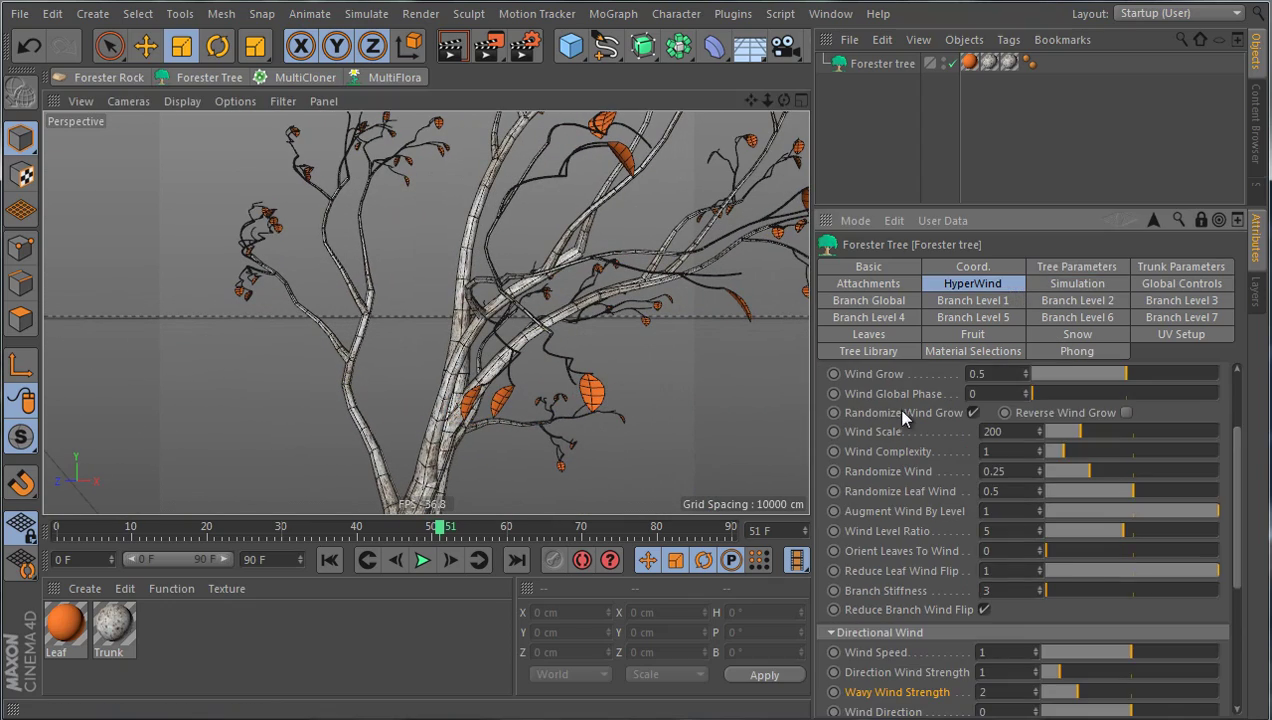
left_click_drag(620, 340, 470, 402, "alt")
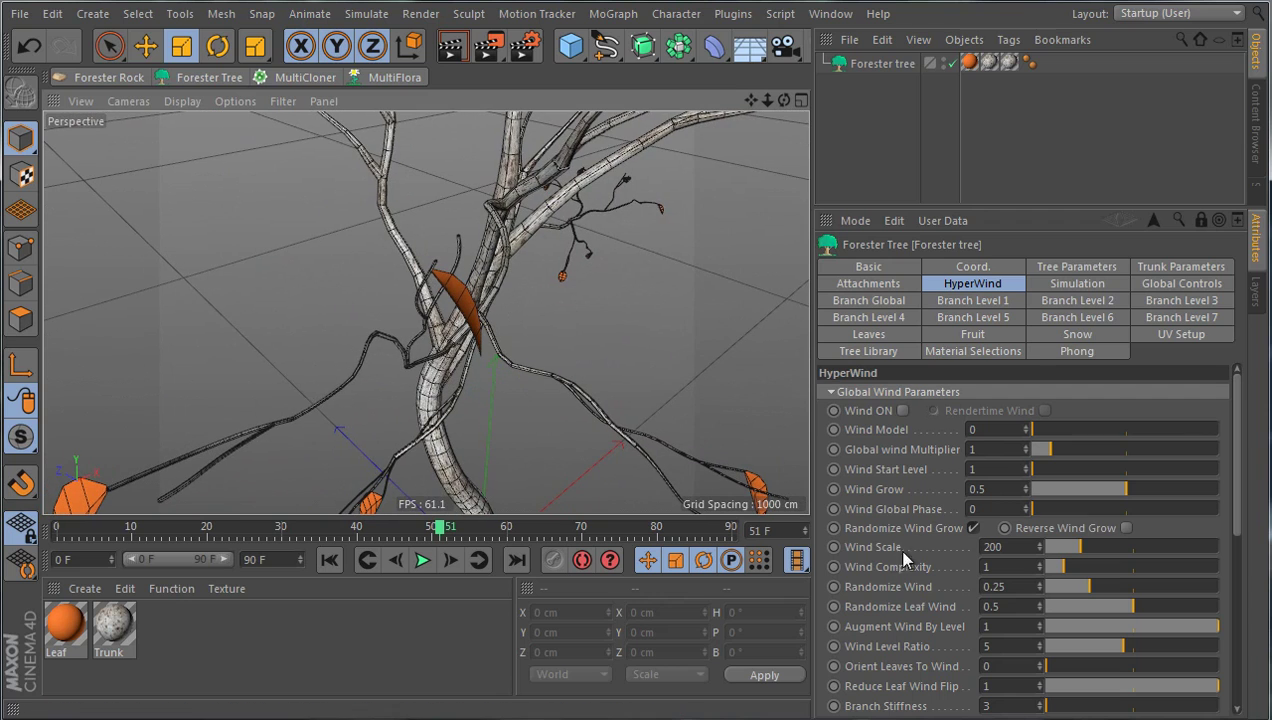
Vary Adjust Meshing in the tree parameters, ending at 1, and examine the mesh of the trunk and branches.
left_click(1062, 270)
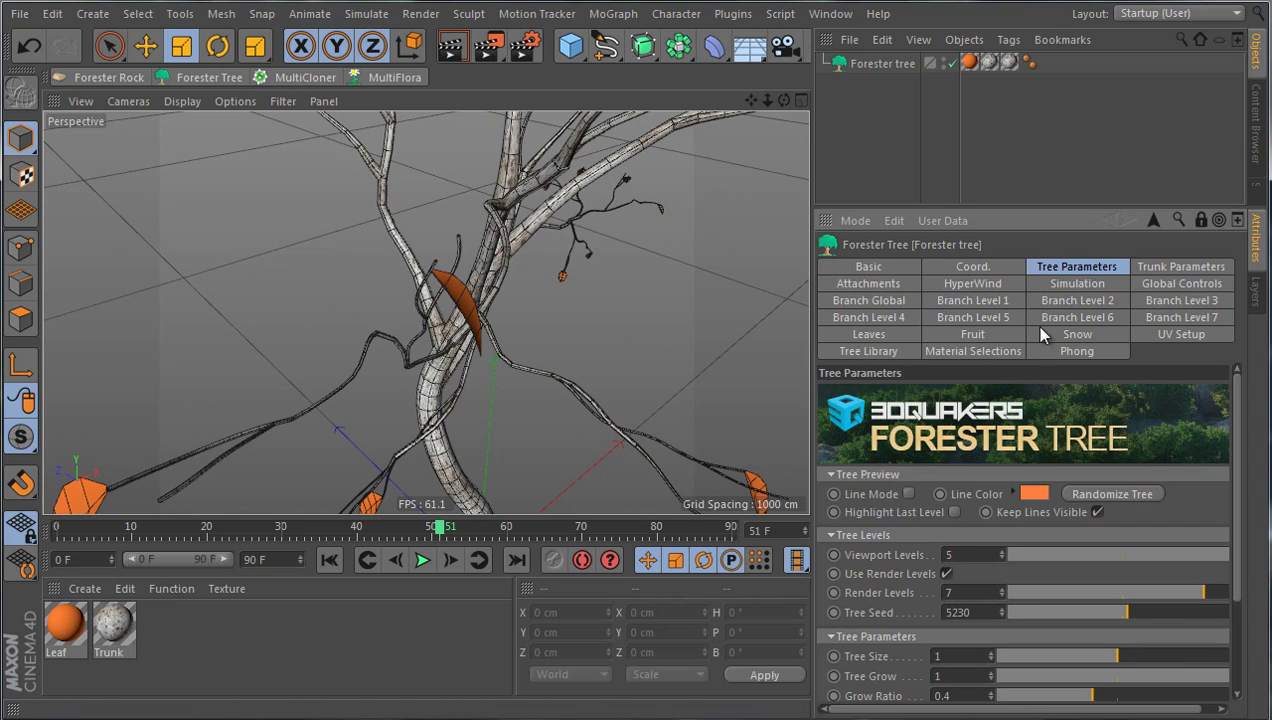
scroll(900, 583, "down", 3)
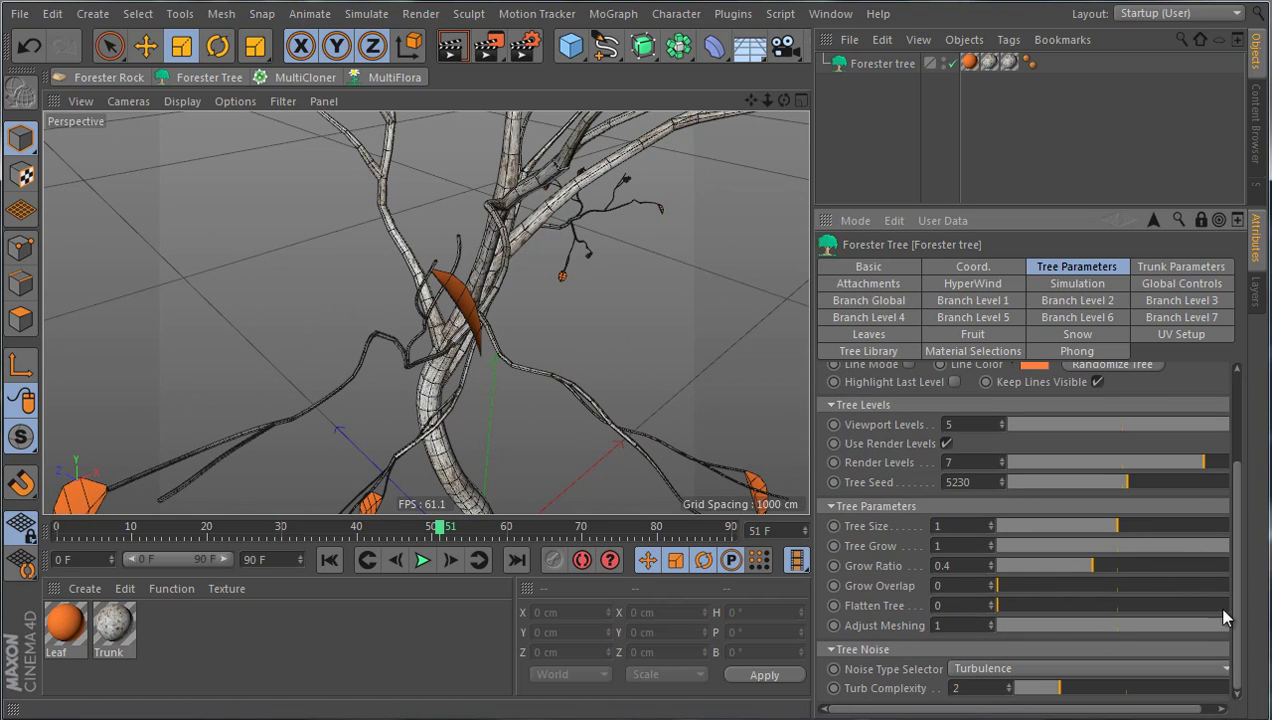
mouse_move(1225, 618)
left_mouse_down()
mouse_move(994, 613)
mouse_move(1233, 622)
left_mouse_up()
scroll(467, 376, "down", 5)
scroll(533, 352, "up", 5)
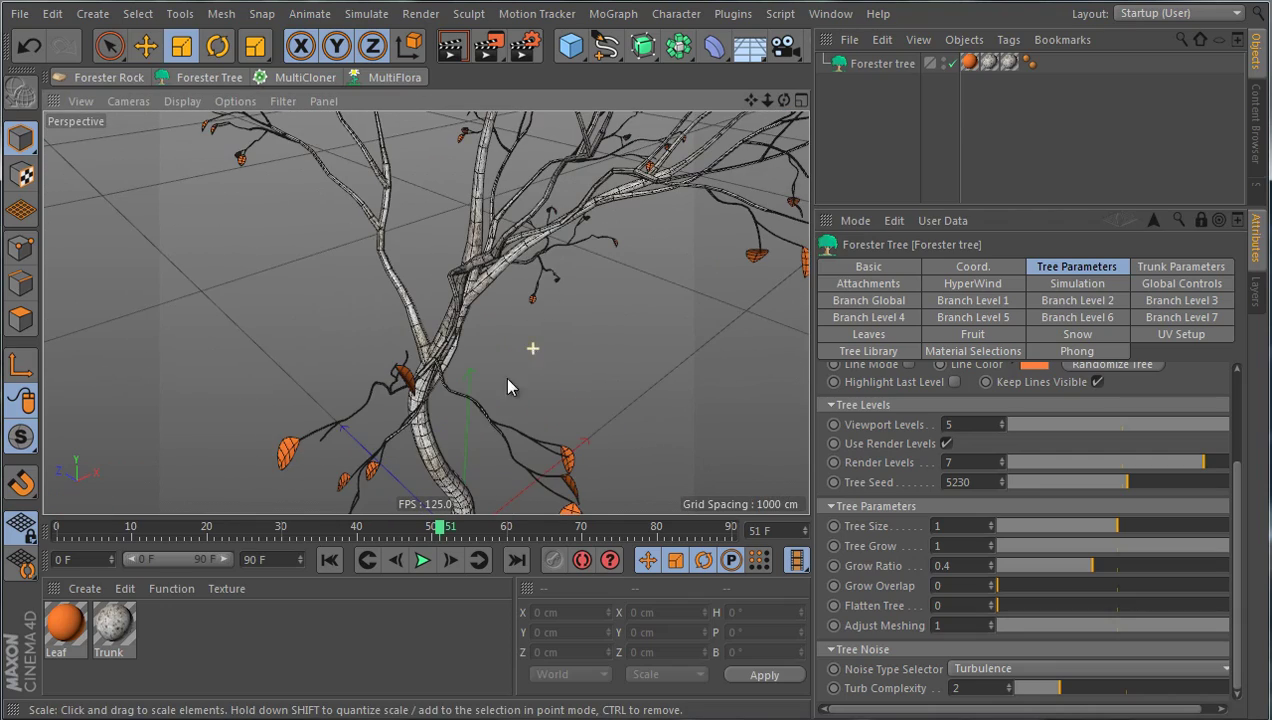
scroll(500, 400, "down", 5)
scroll(485, 405, "up", 4)
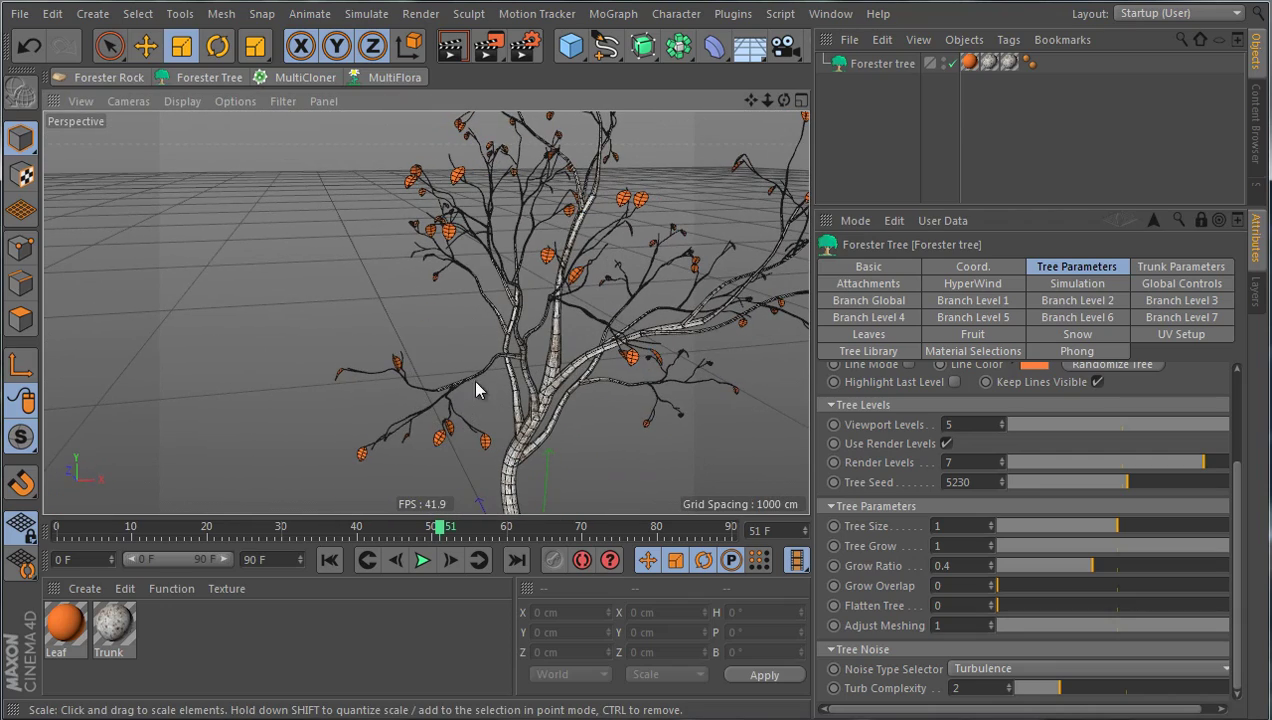
scroll(405, 413, "up", 5)
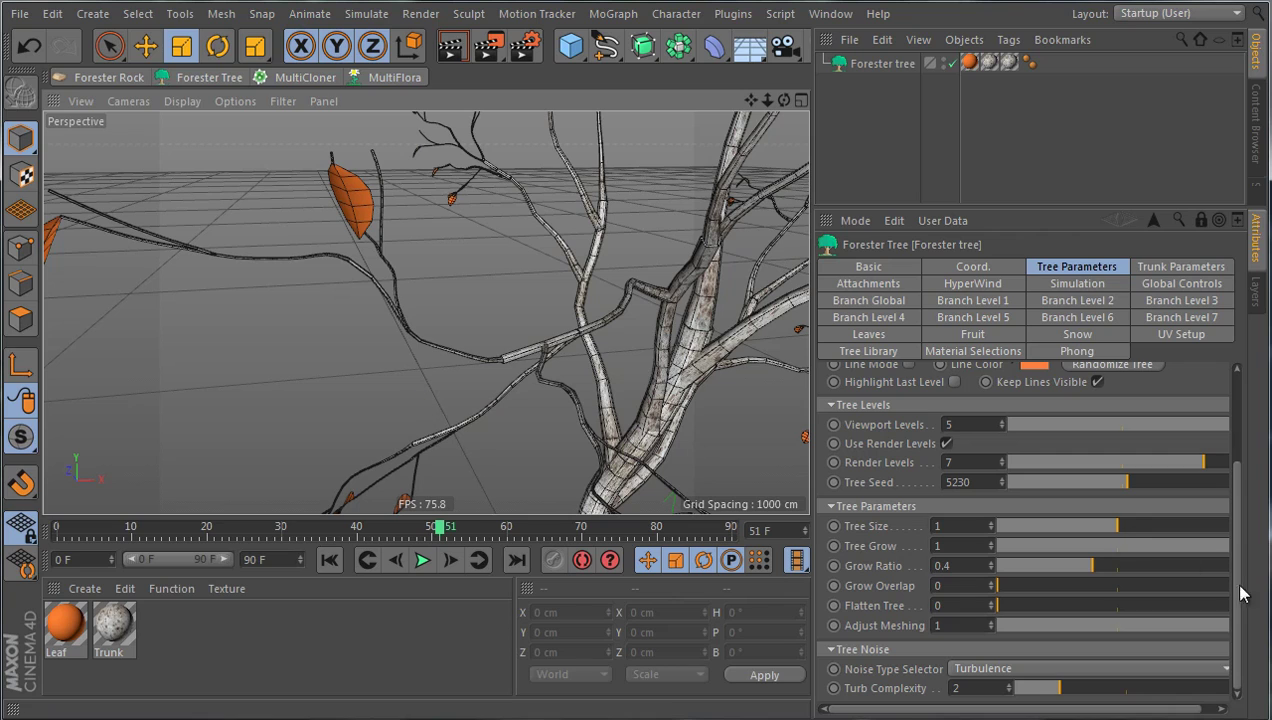
mouse_move(1228, 628)
left_mouse_down()
mouse_move(937, 629)
mouse_move(1230, 628)
left_mouse_up()
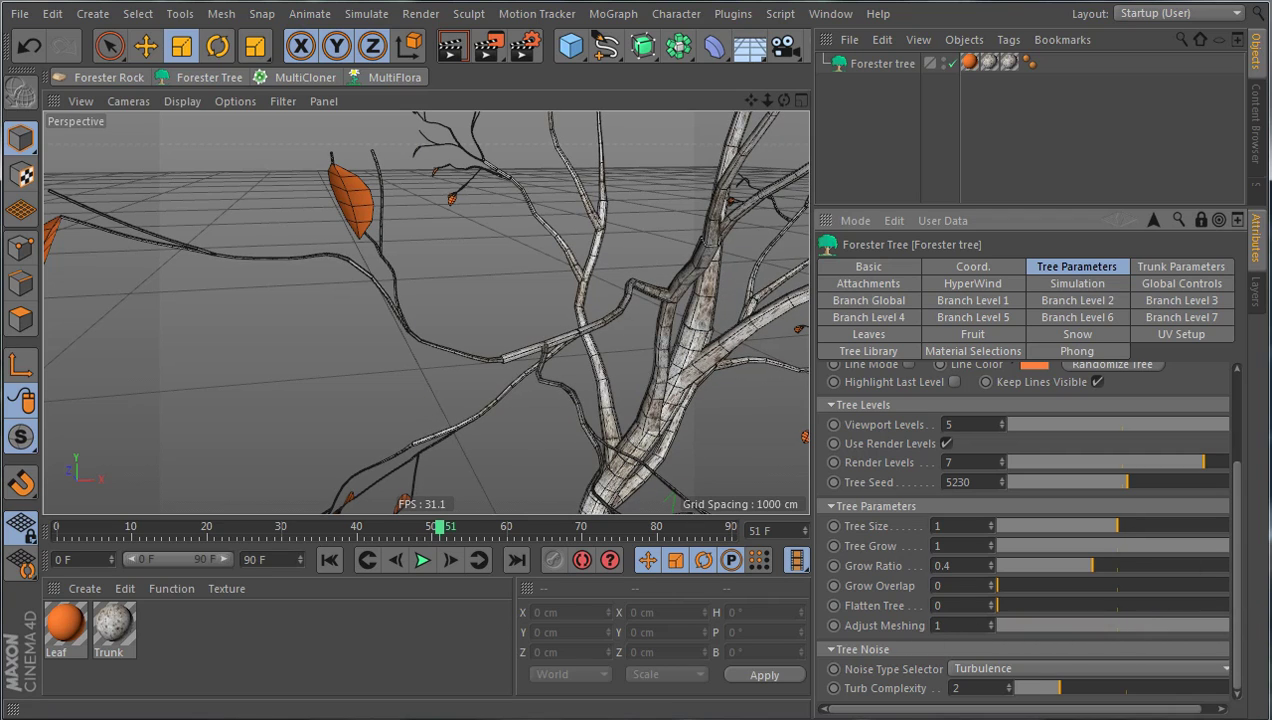
Set the tree's noise type to Hama with the whole tree in view.
scroll(697, 442, "down", 6)
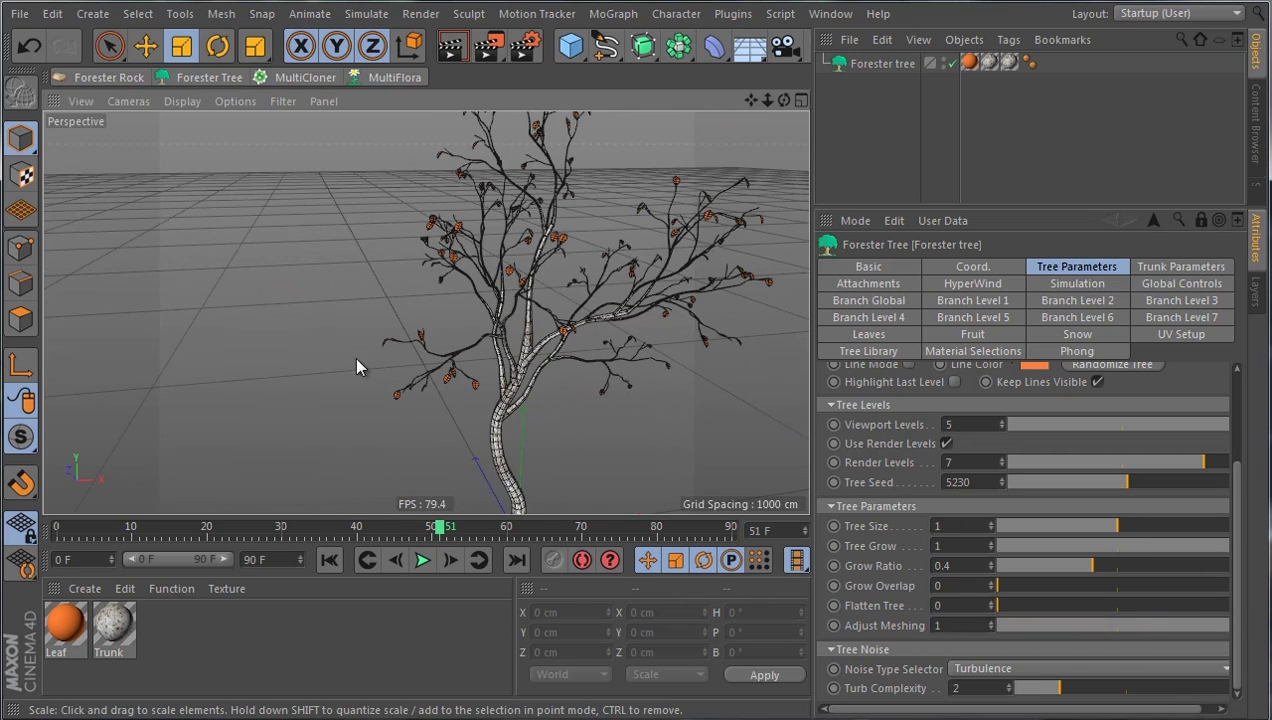
scroll(450, 370, "down", 4)
left_click_drag(520, 378, 454, 379, "alt")
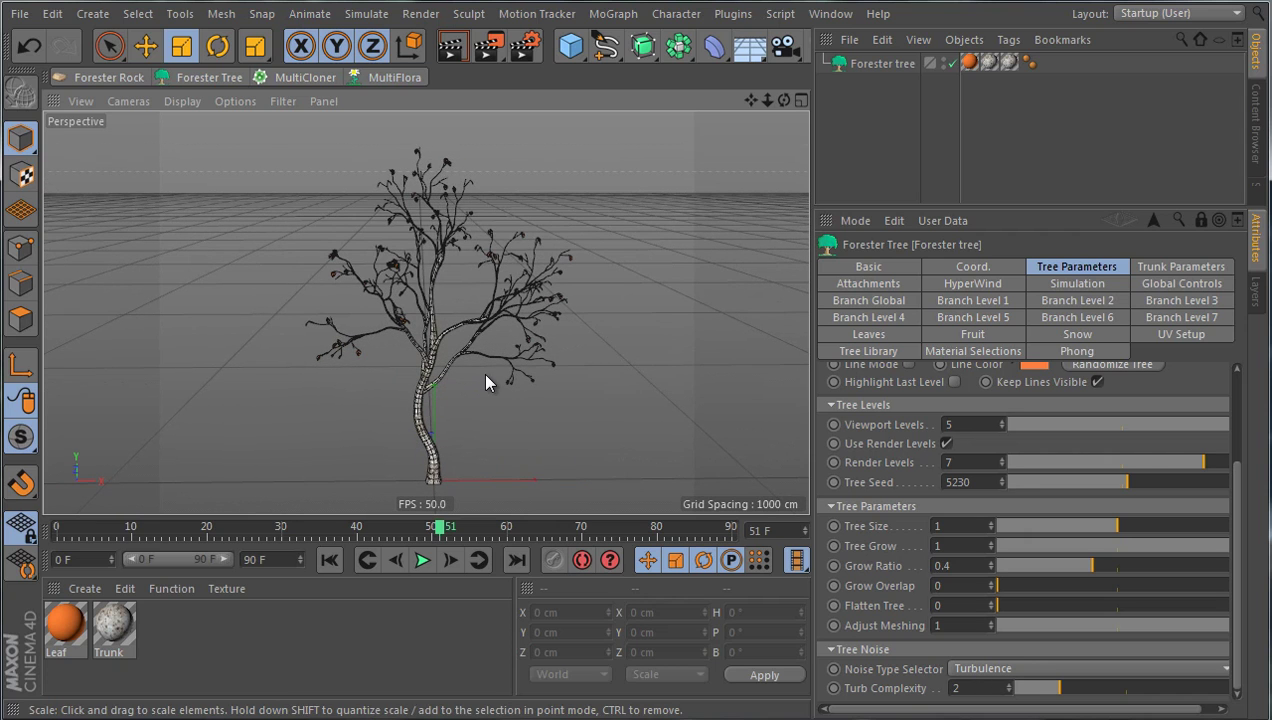
left_click_drag(482, 372, 589, 313, "alt")
left_click(1004, 669)
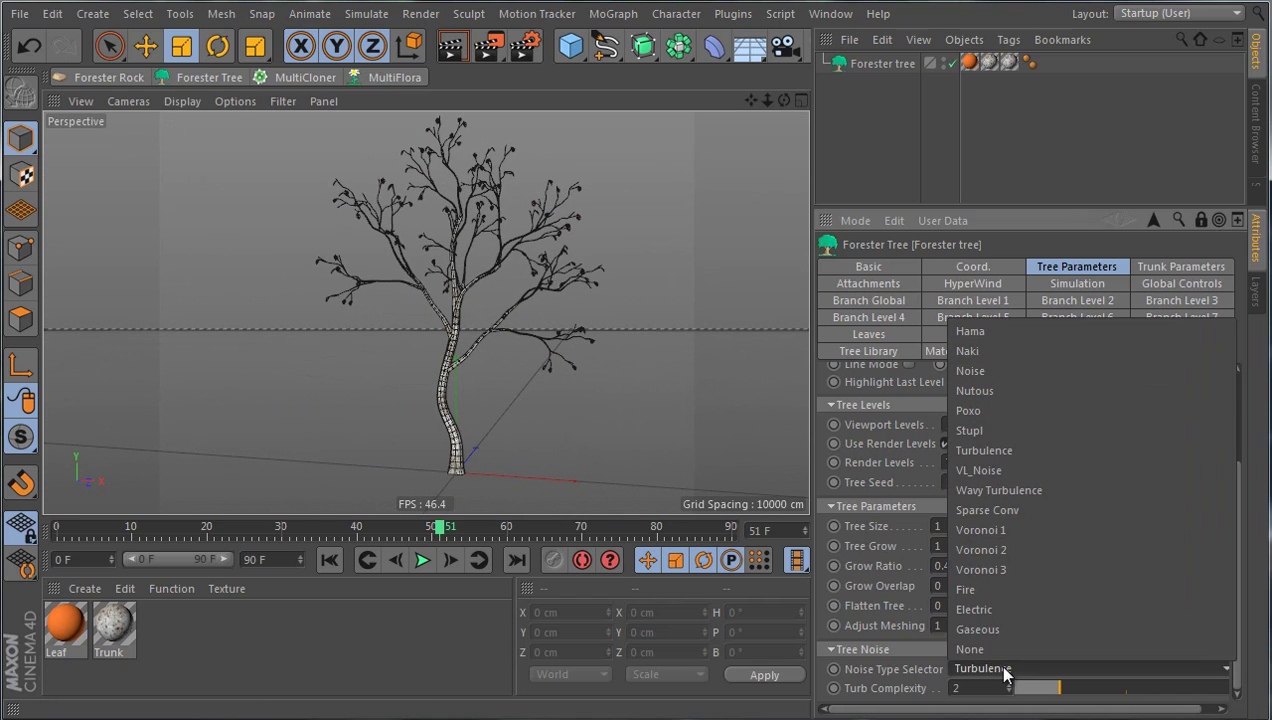
left_click(987, 331)
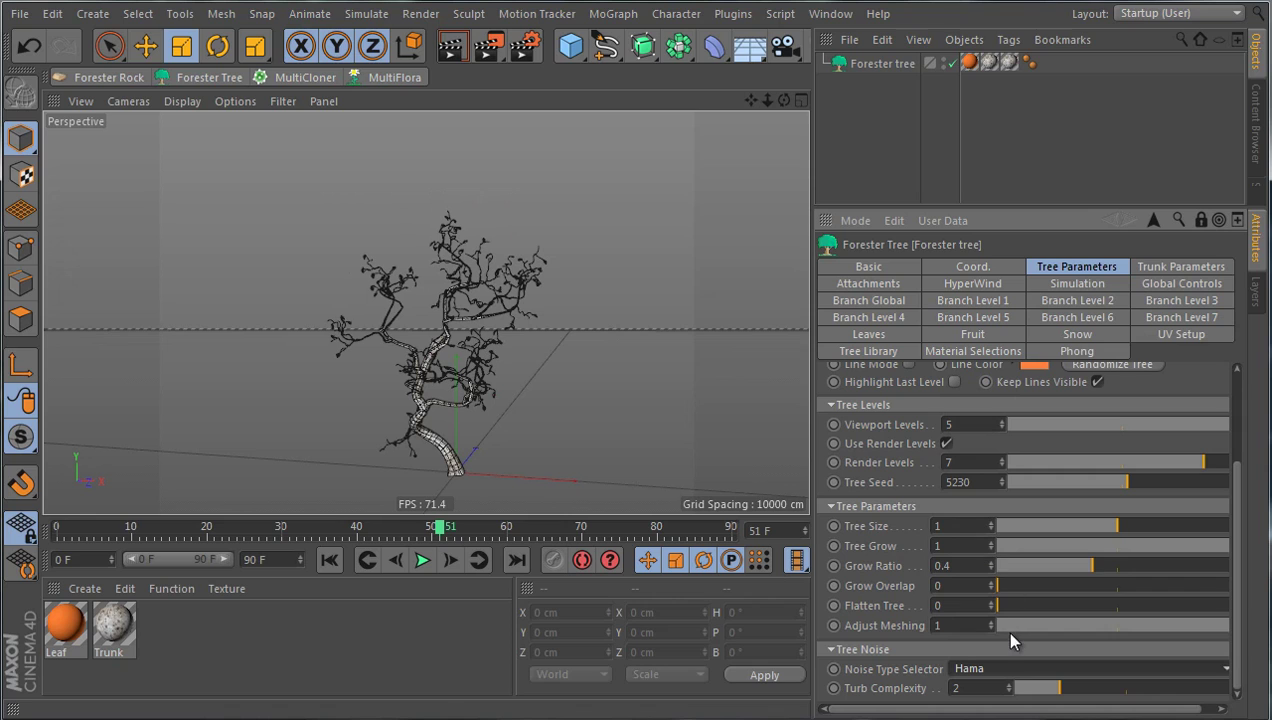
left_click(1000, 669)
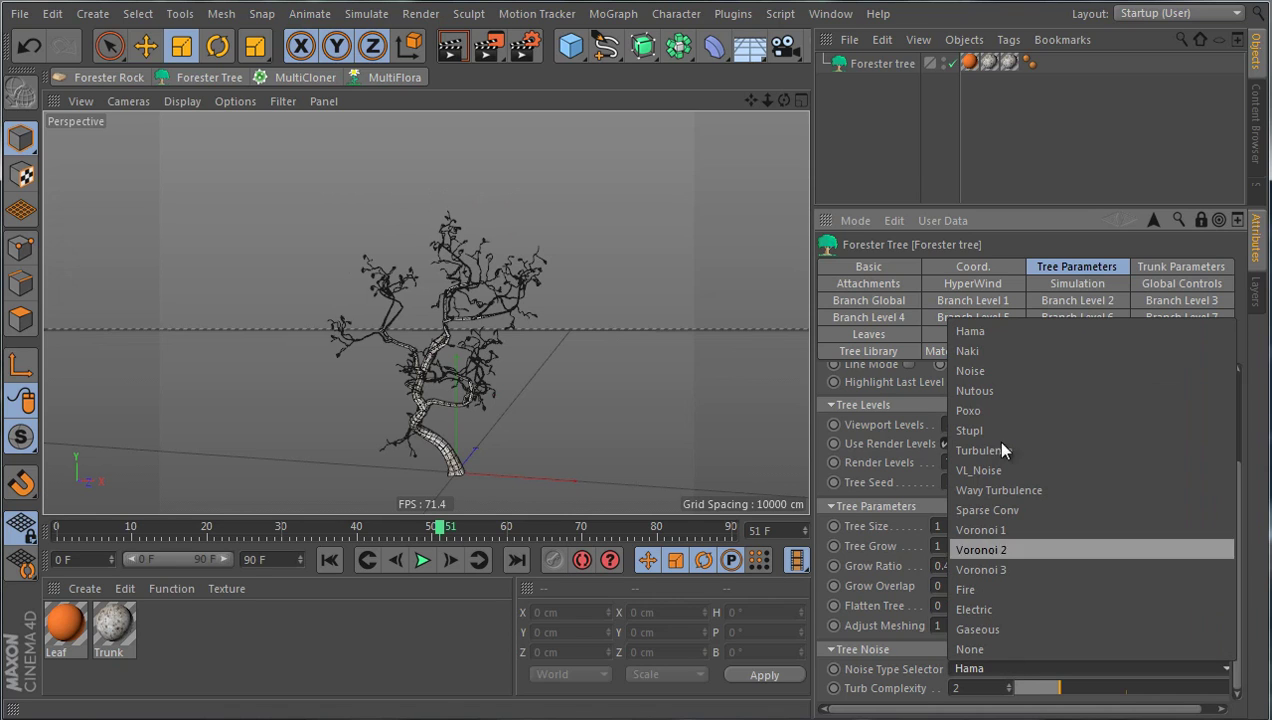
left_click(1006, 339)
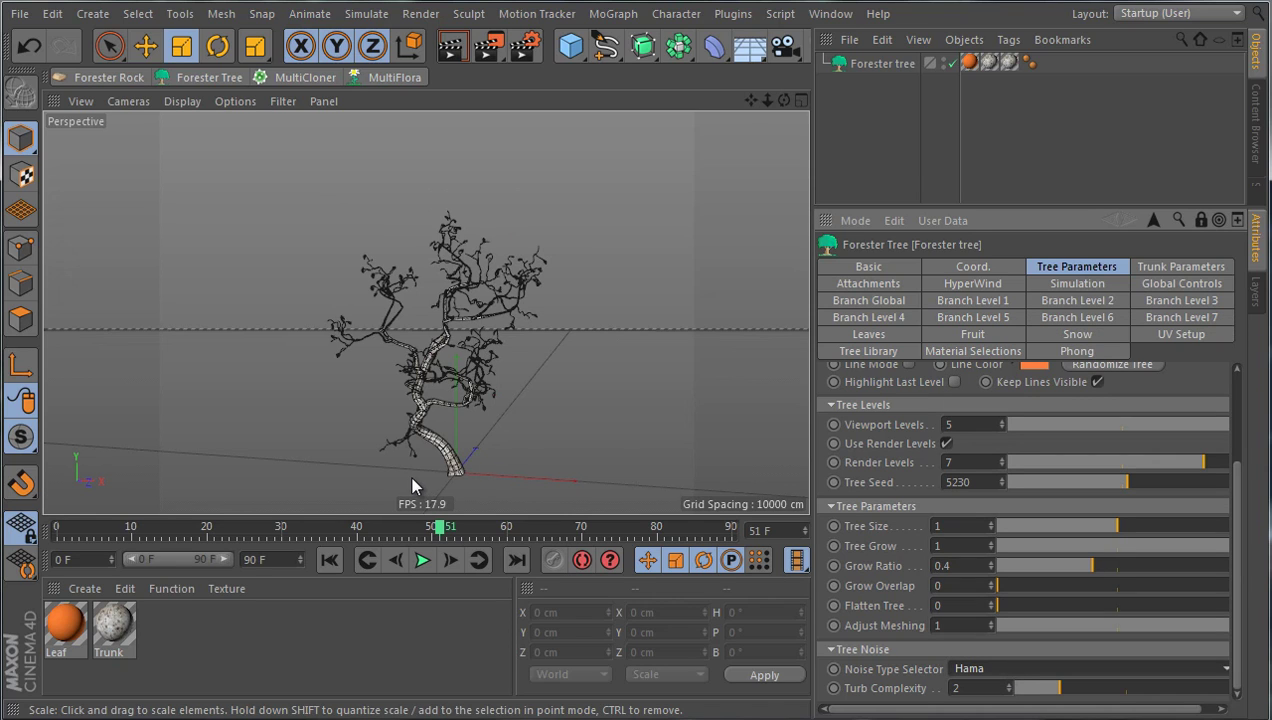
Examine the tree's noise-shaped branches and bring up the Global Turbulence settings in Global Controls.
scroll(413, 487, "up", 5)
left_click_drag(440, 456, 661, 438, "alt")
left_click_drag(651, 437, 615, 430, "alt")
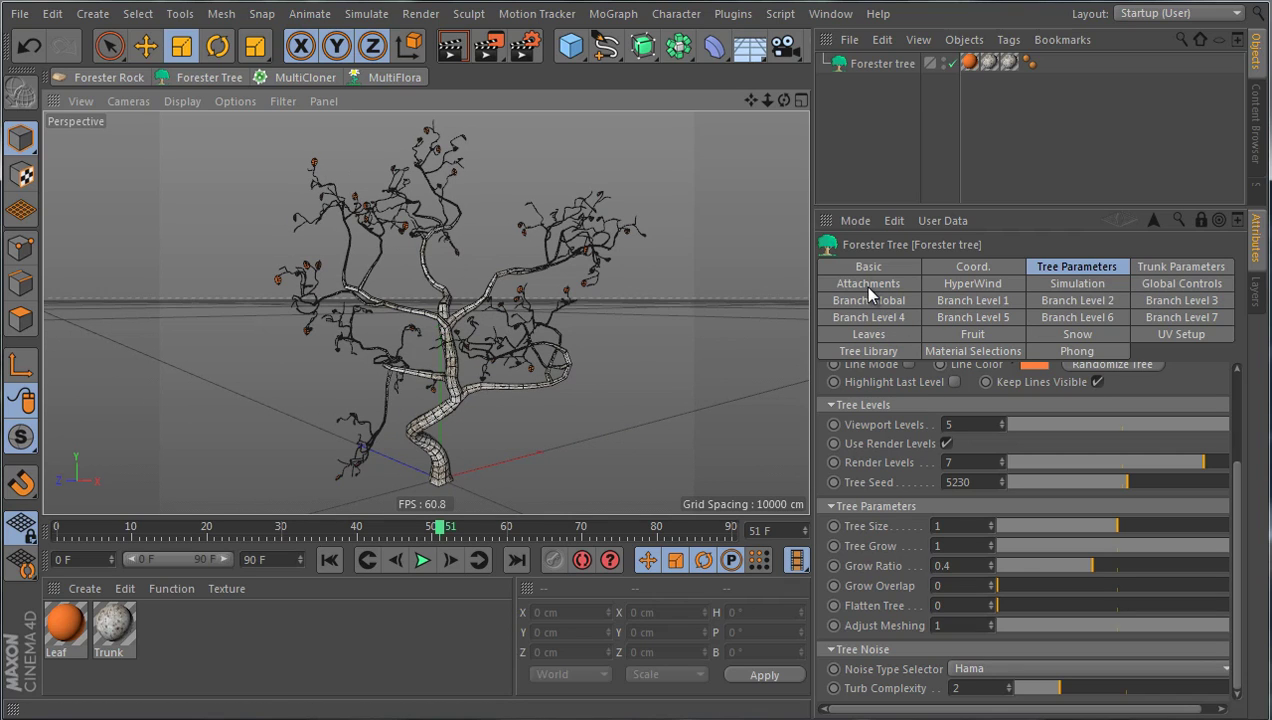
left_click(1182, 285)
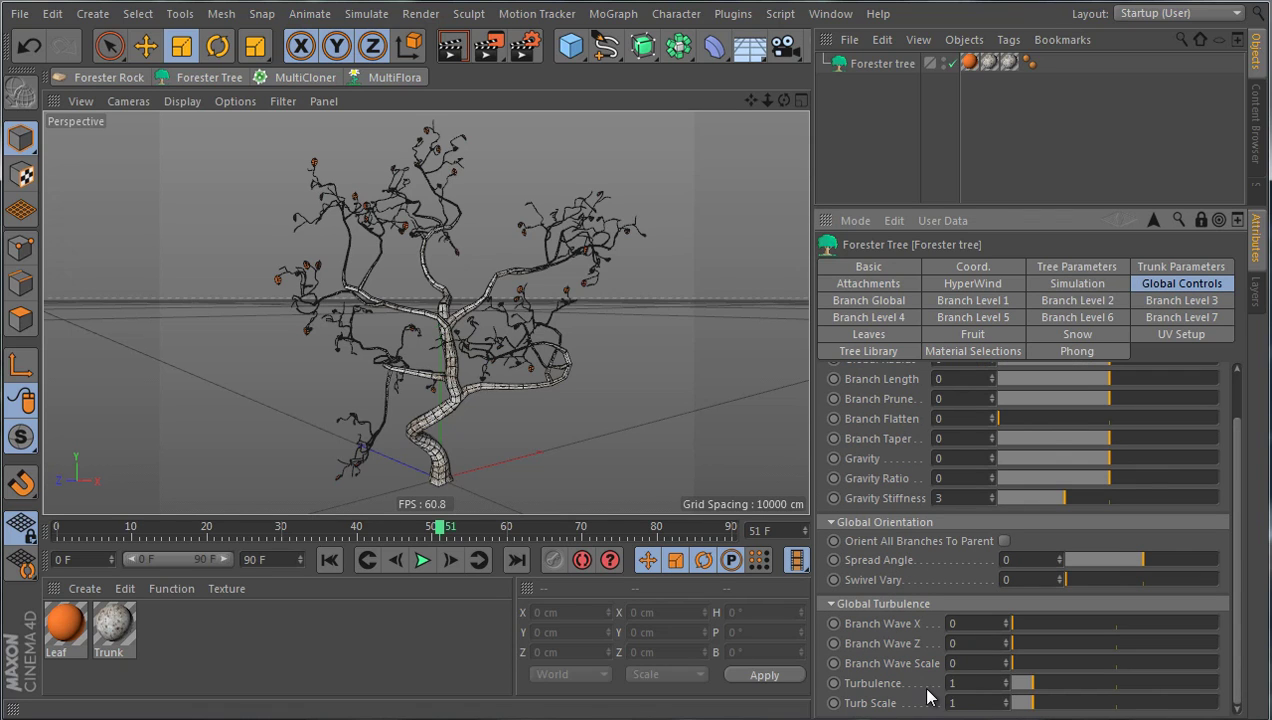
Try the tree's global Turbulence at 0, examine the tree's shape, and undo the change.
left_click_drag(1035, 690, 1012, 688)
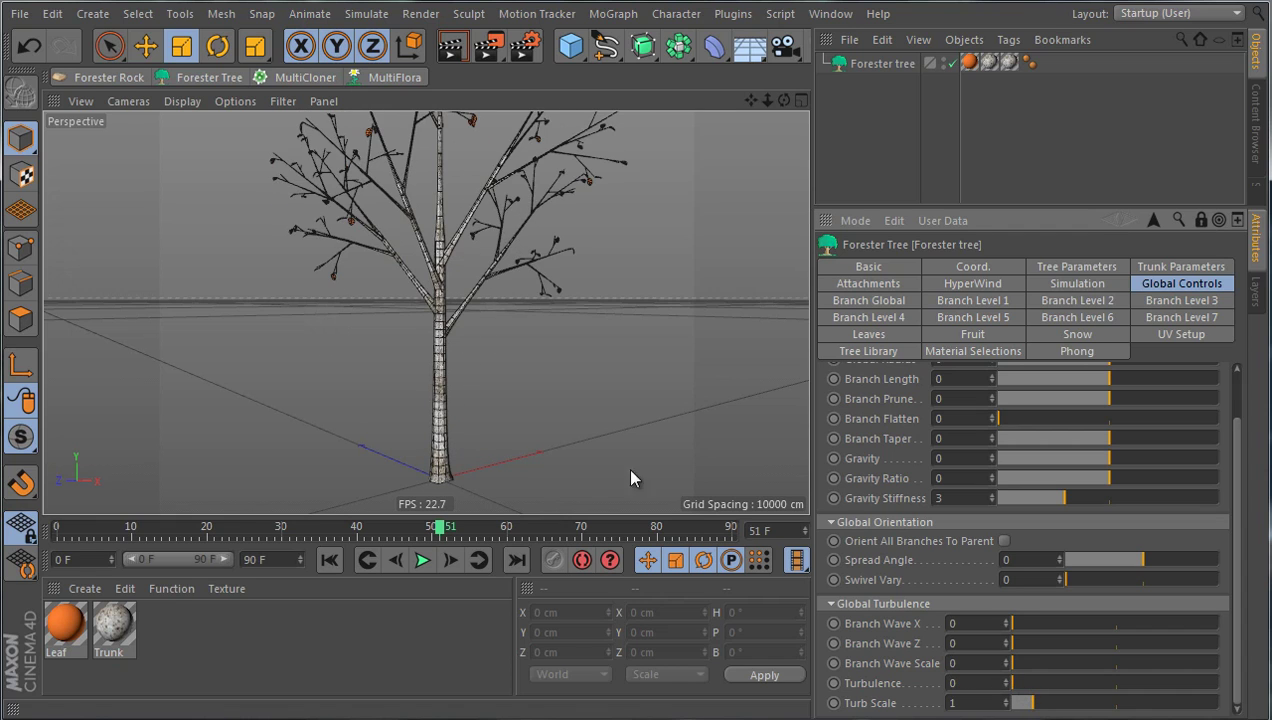
left_click_drag(630, 477, 527, 364, "alt")
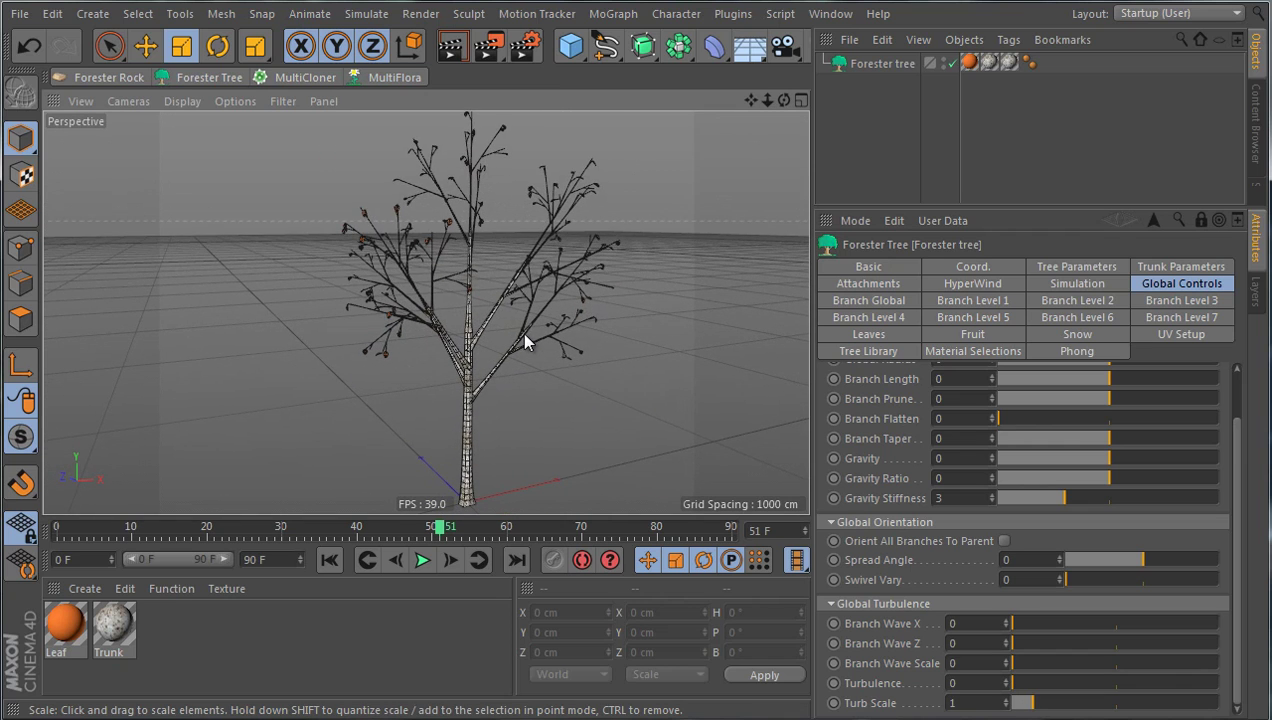
key("ctrl+z")
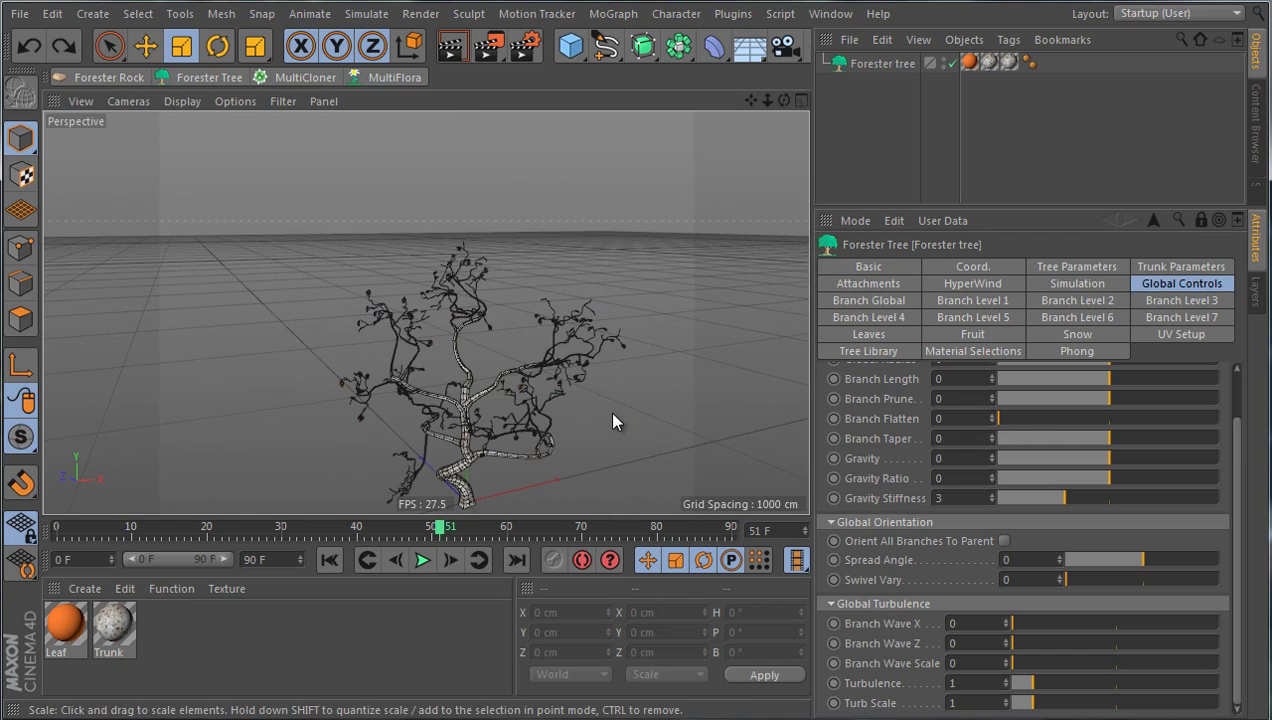
Raise Turb Scale to 6.26 in Global Turbulence, reduce Turbulence to 0.5 and bring Turb Scale to 3.26, examining the tree.
left_click_drag(1037, 709, 1130, 650)
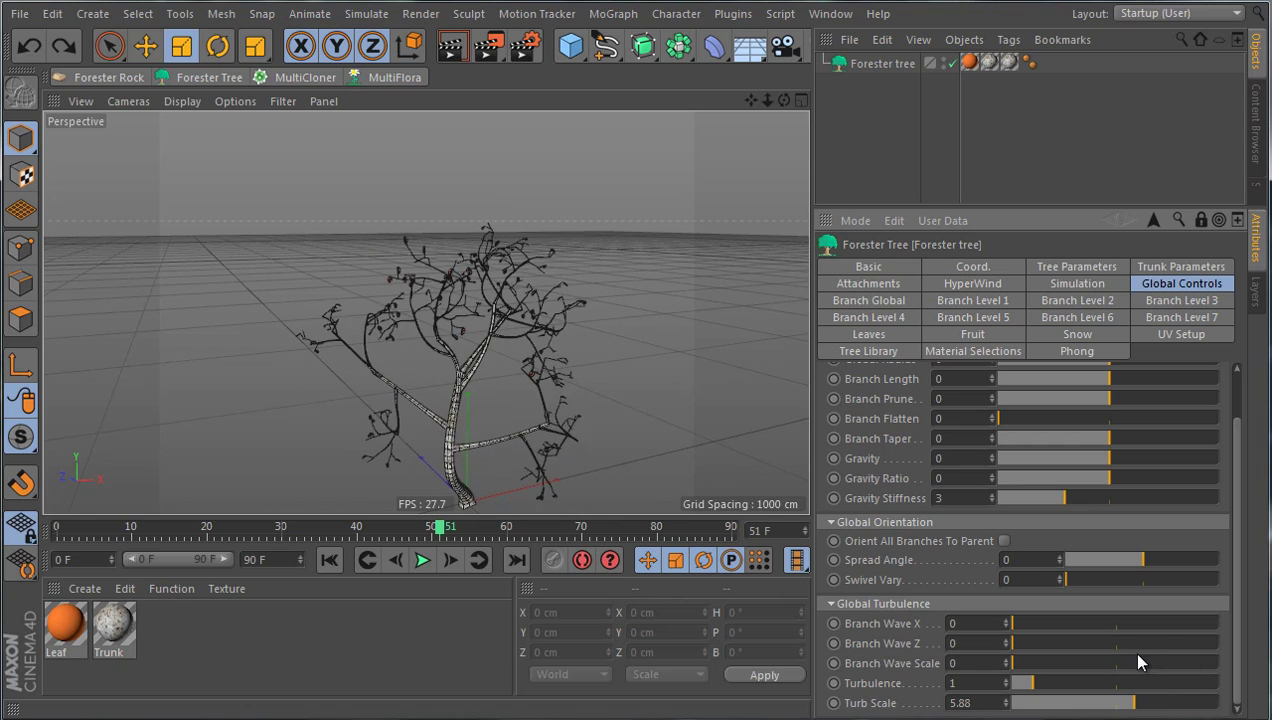
left_click_drag(640, 430, 528, 348, "alt")
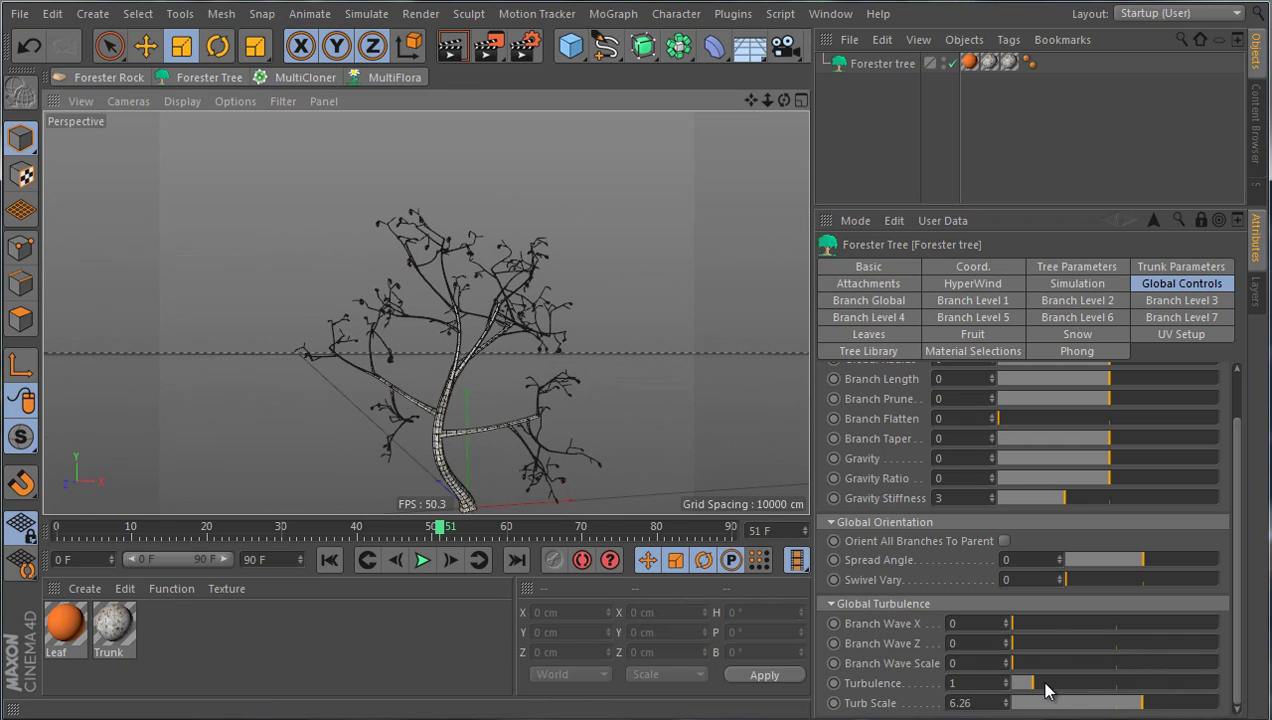
left_click_drag(1036, 688, 1022, 686)
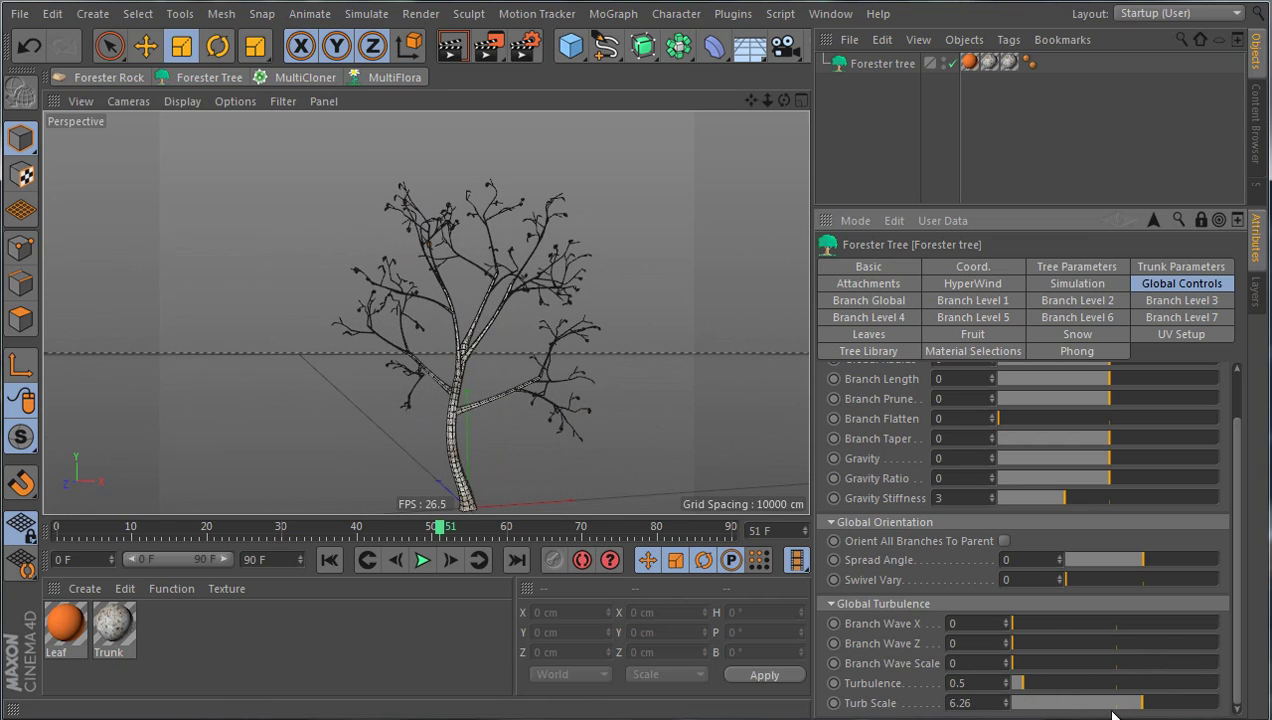
left_click_drag(1150, 710, 1080, 703)
left_click_drag(600, 340, 740, 430, "alt")
Set the tree's noise type to Naki in the tree parameters.
left_click(1076, 266)
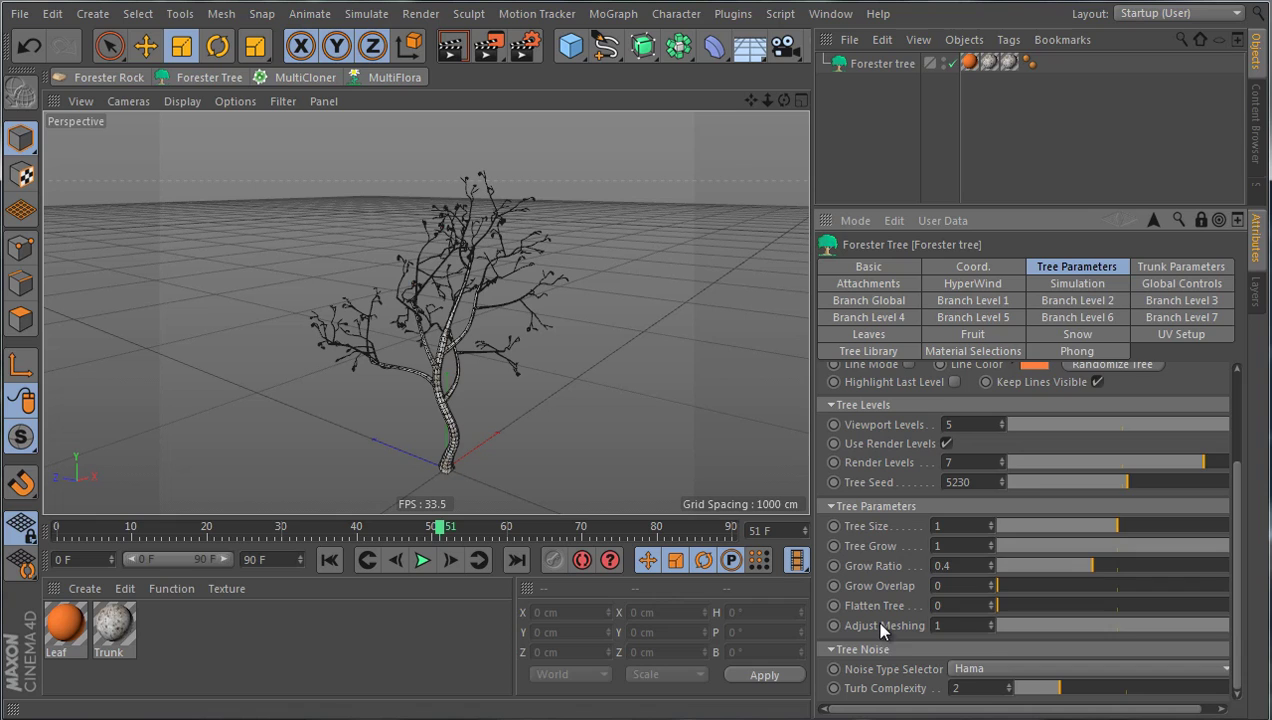
left_click(978, 678)
left_click(1004, 344)
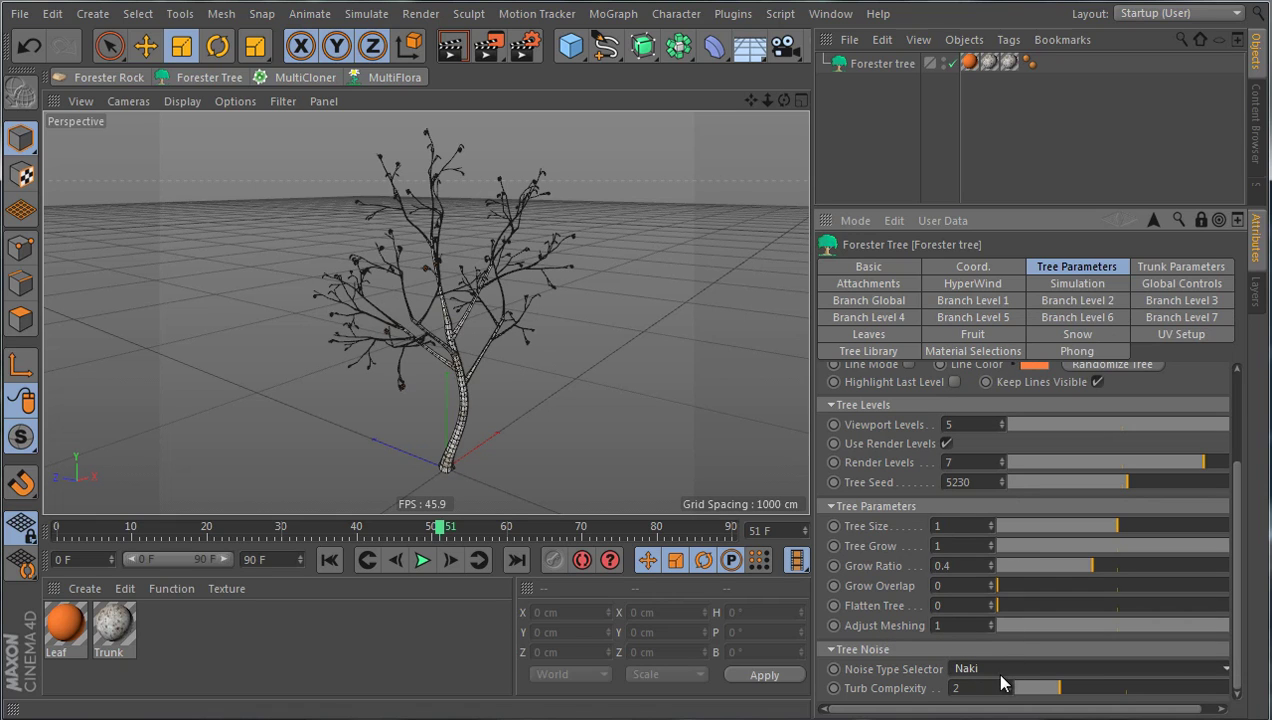
Set both Turbulence and Turb Scale to 1 in the tree's Global Turbulence settings.
left_click(1170, 270)
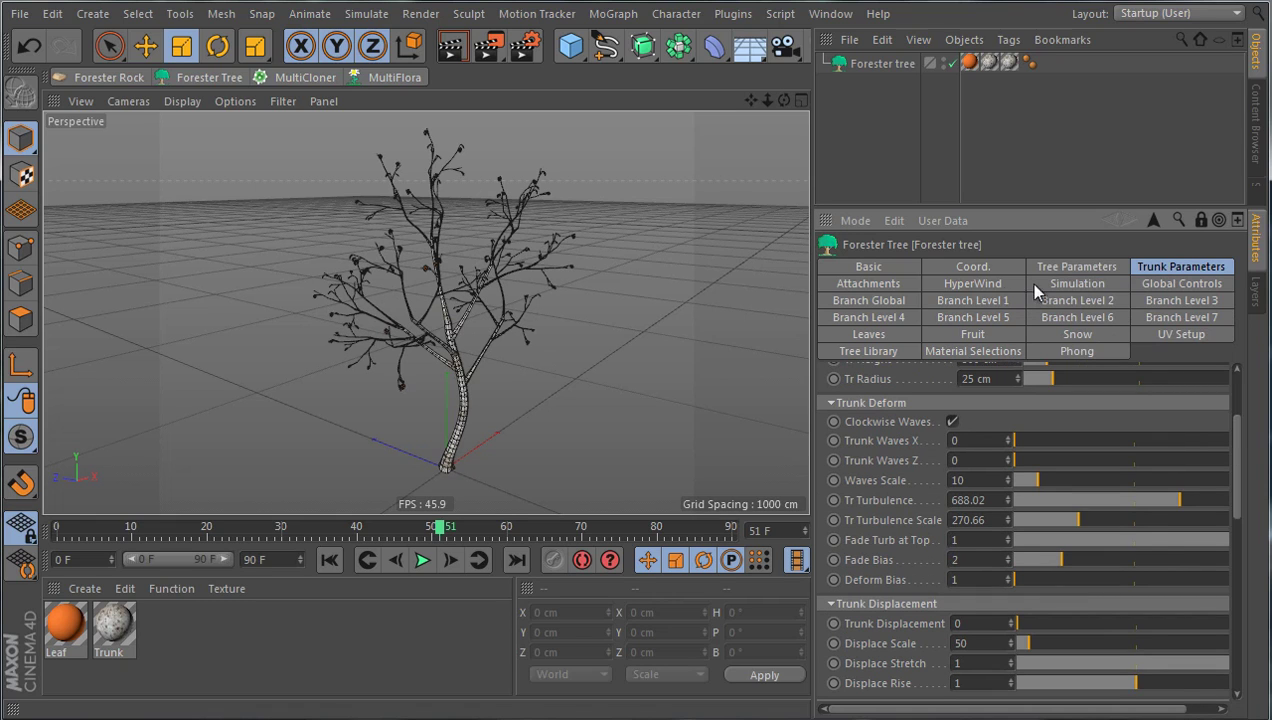
left_click(1150, 286)
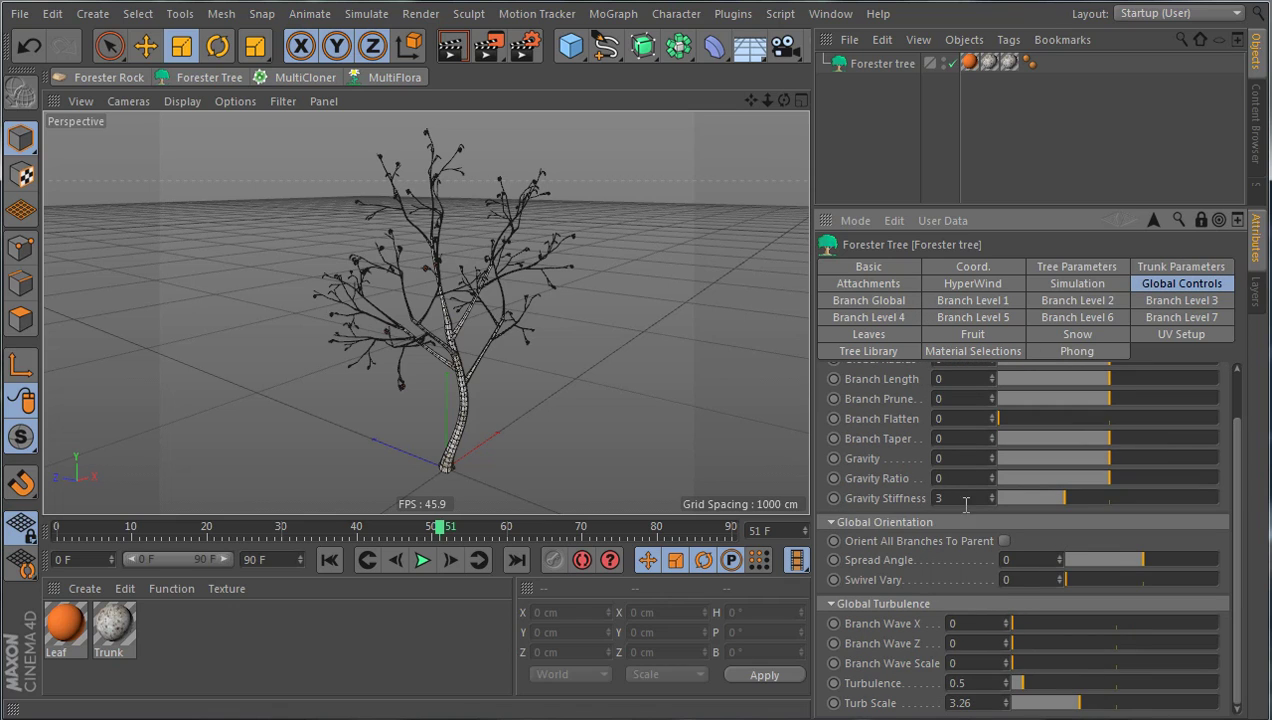
left_click_drag(1006, 702, 1012, 650)
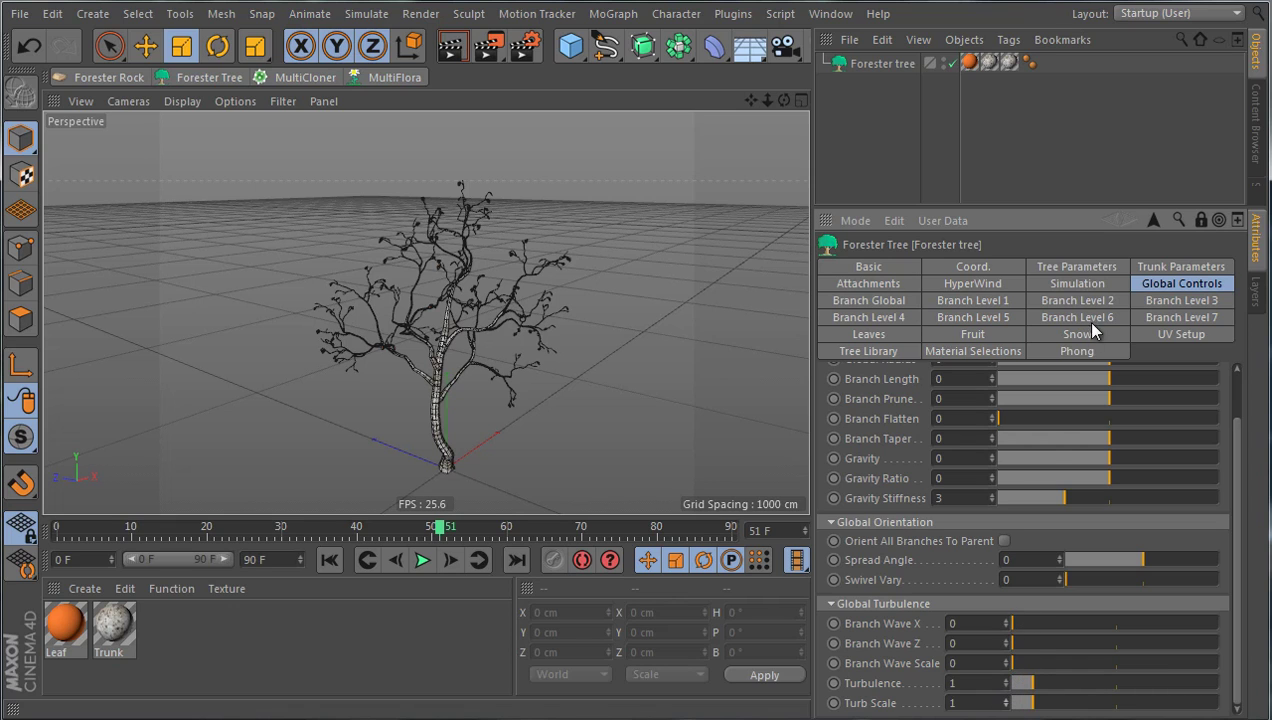
Vary the tree noise's Turb Complexity from 0 up to 3.34 to compare the branch shapes.
left_click(1092, 266)
scroll(990, 585, "down", 3)
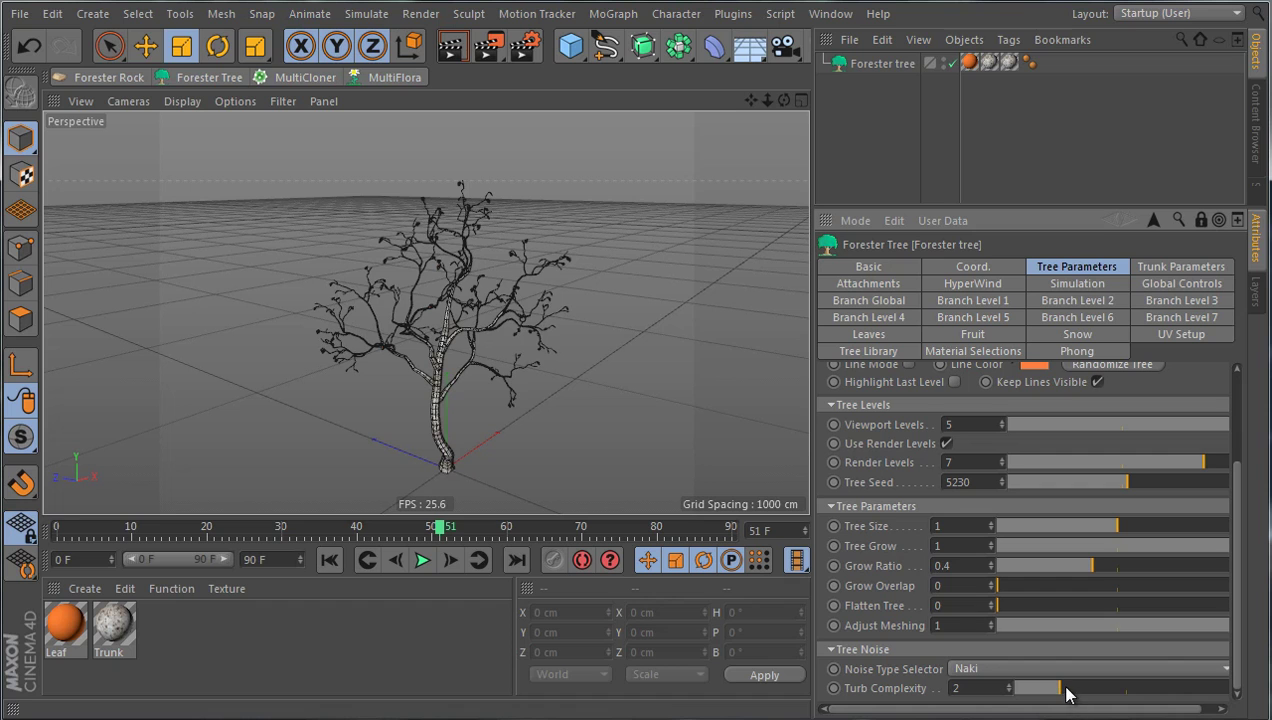
left_click_drag(1066, 692, 1010, 688)
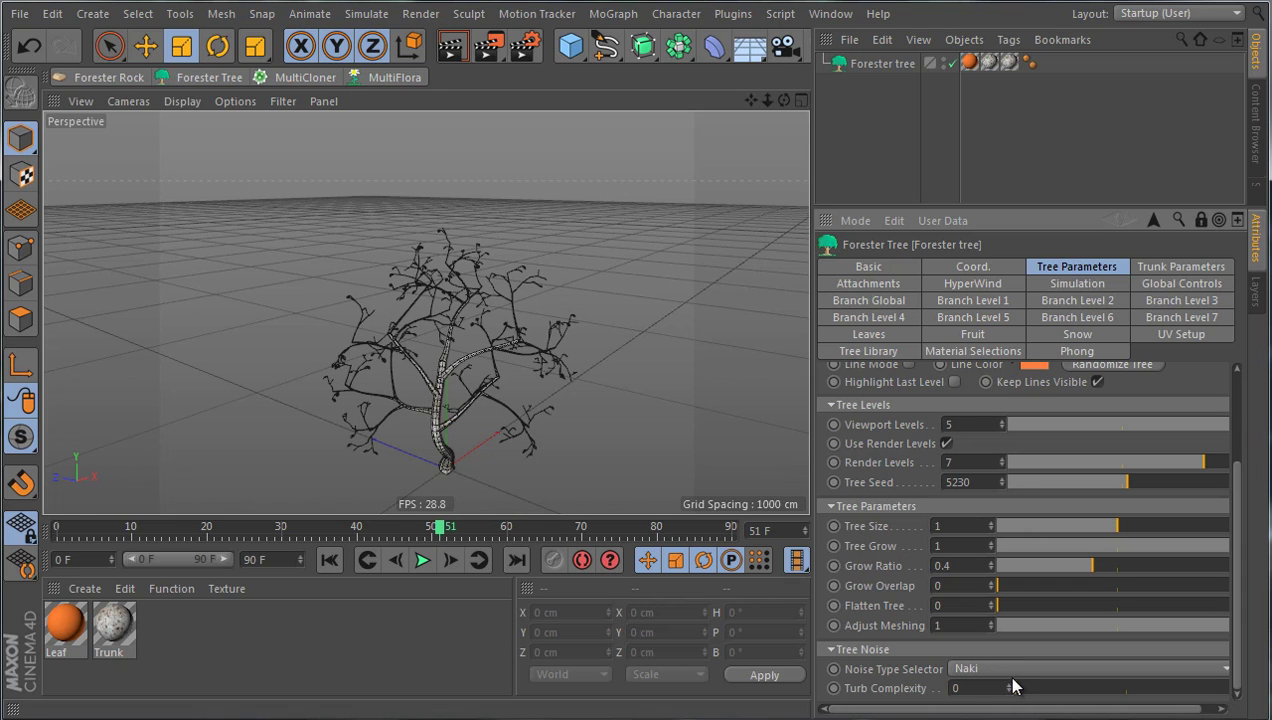
left_click_drag(1022, 686, 1090, 651)
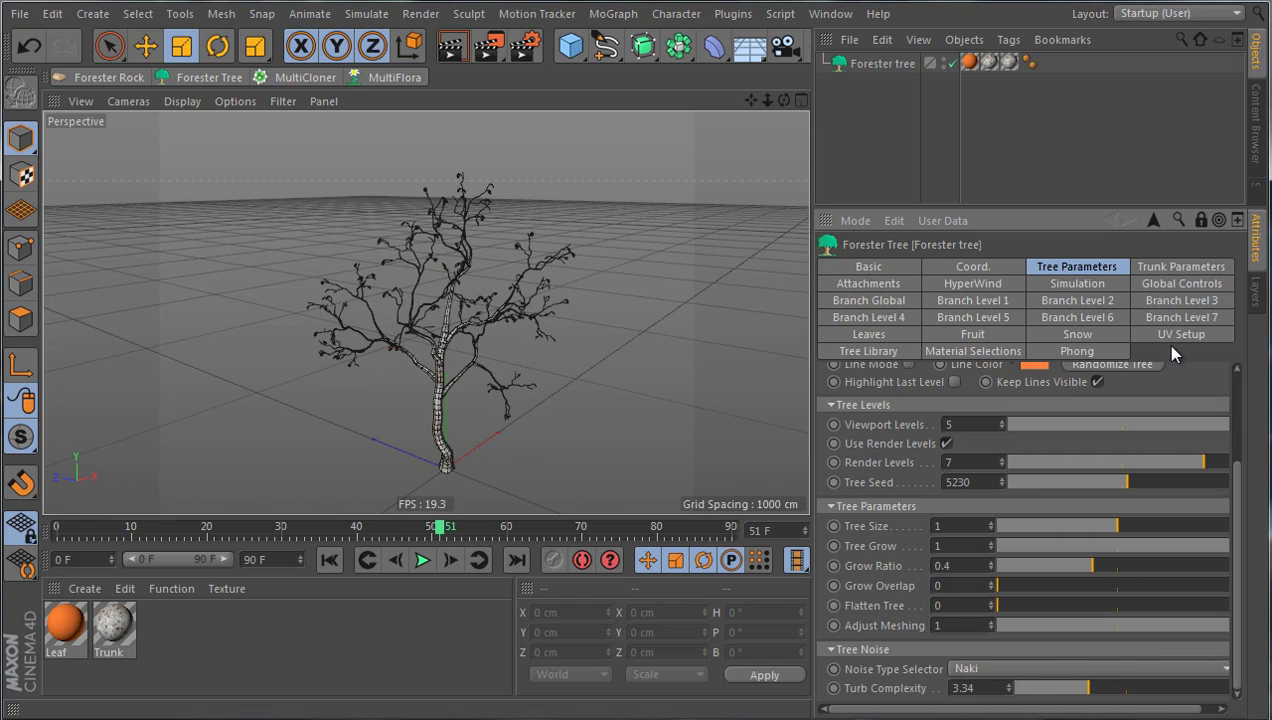
Turn on Wind ON in the HyperWind settings and set the directional Wind Speed to 0.3.
left_click(1000, 285)
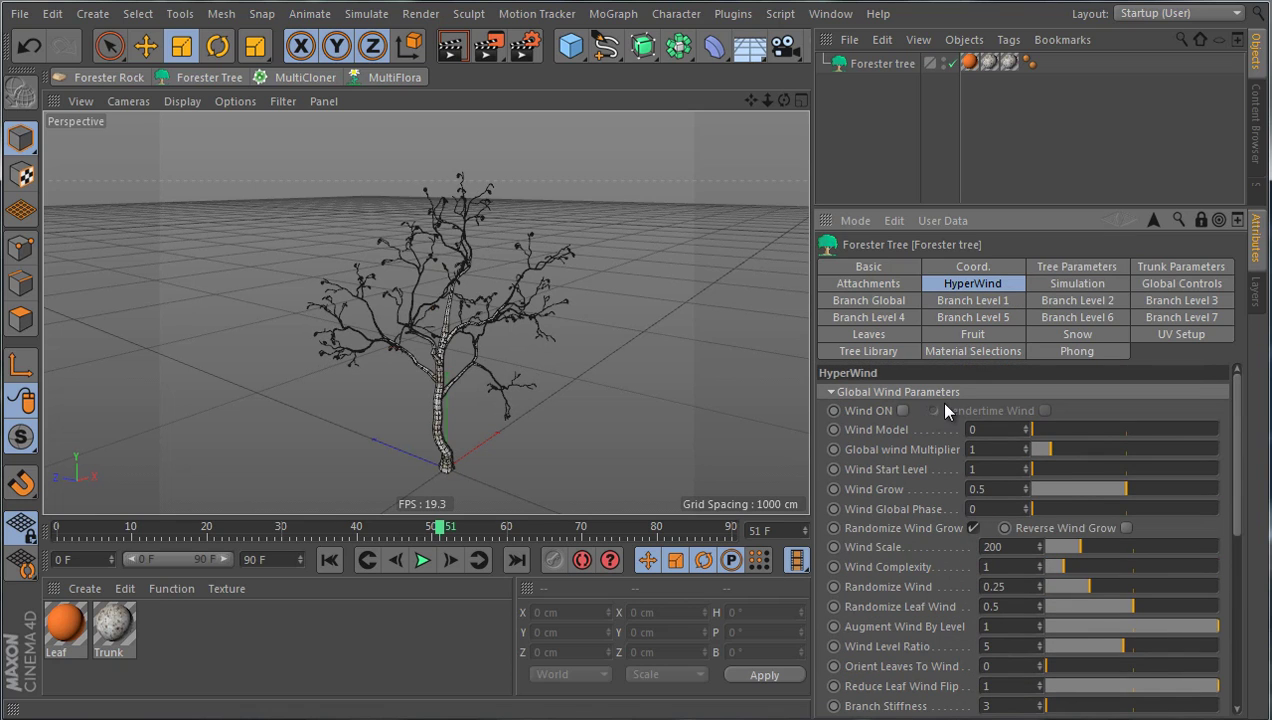
left_click(904, 411)
scroll(906, 570, "down", 5)
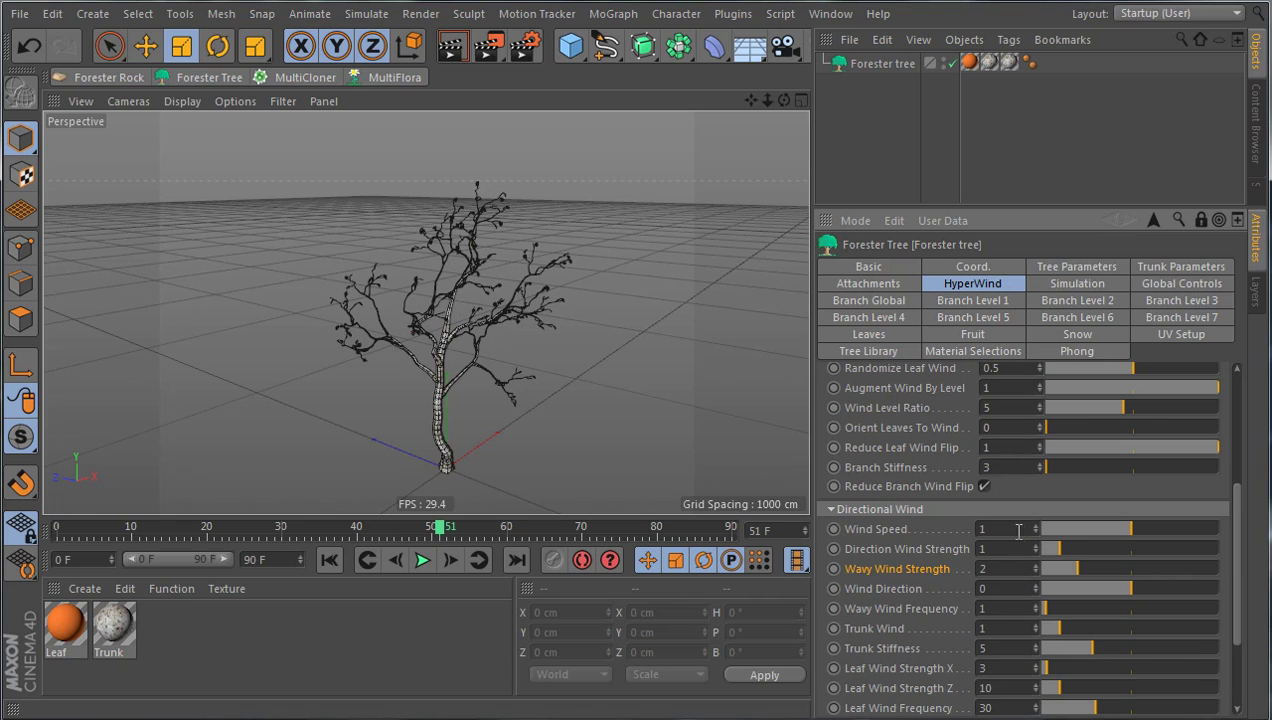
type(".3")
key("Return")
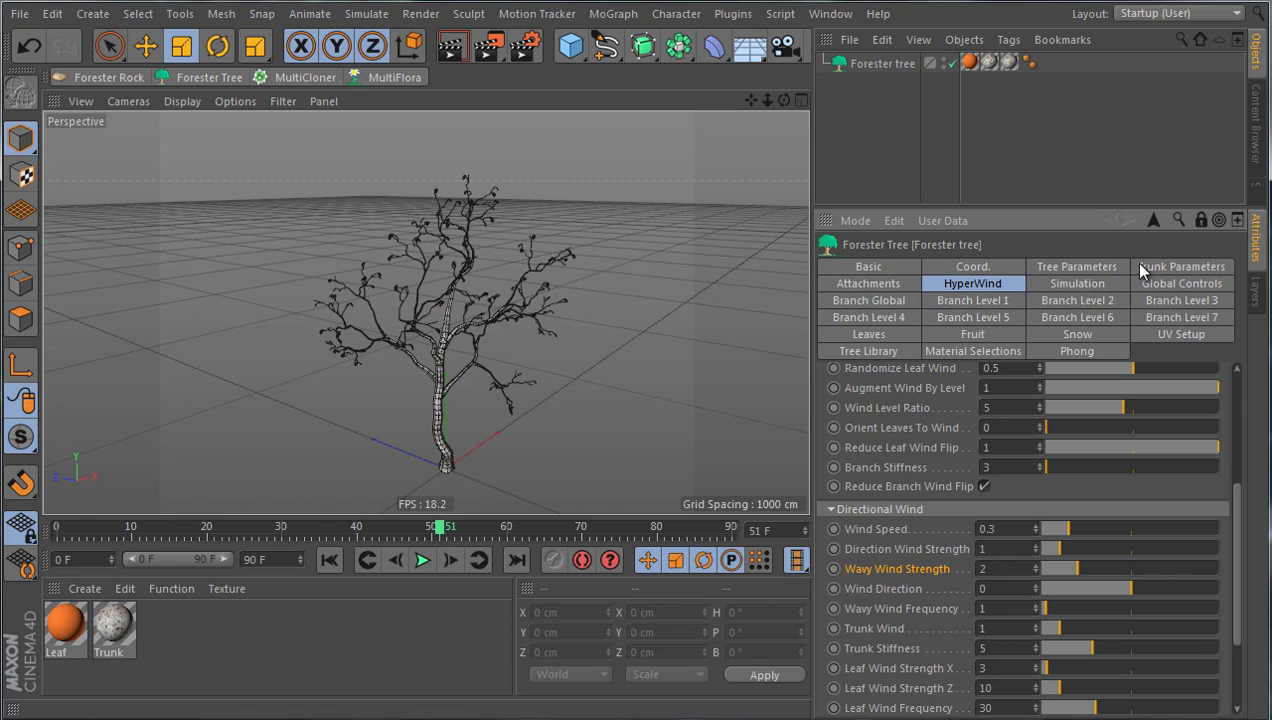
Animate the tree noise's Turb Complexity with keyframes of 1 at frame 0 and 6 at frame 70.
left_click(1076, 267)
scroll(831, 591, "down", 1)
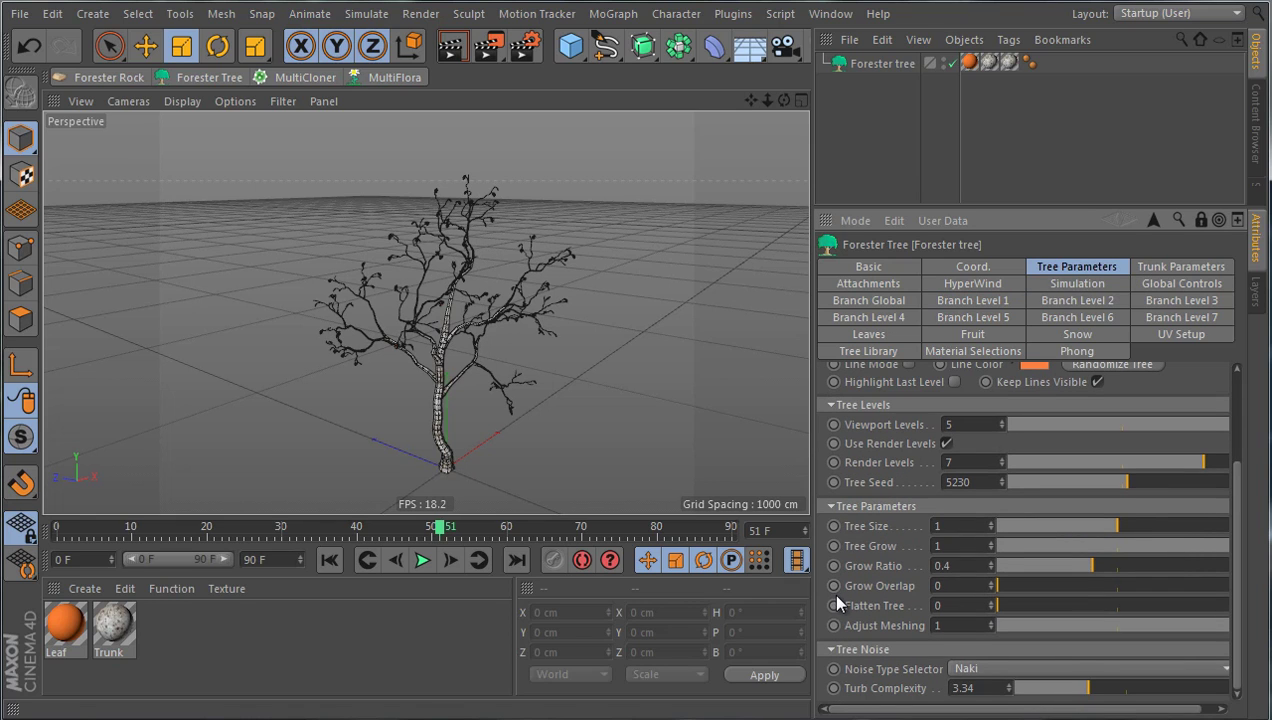
left_click_drag(1087, 695, 1007, 688)
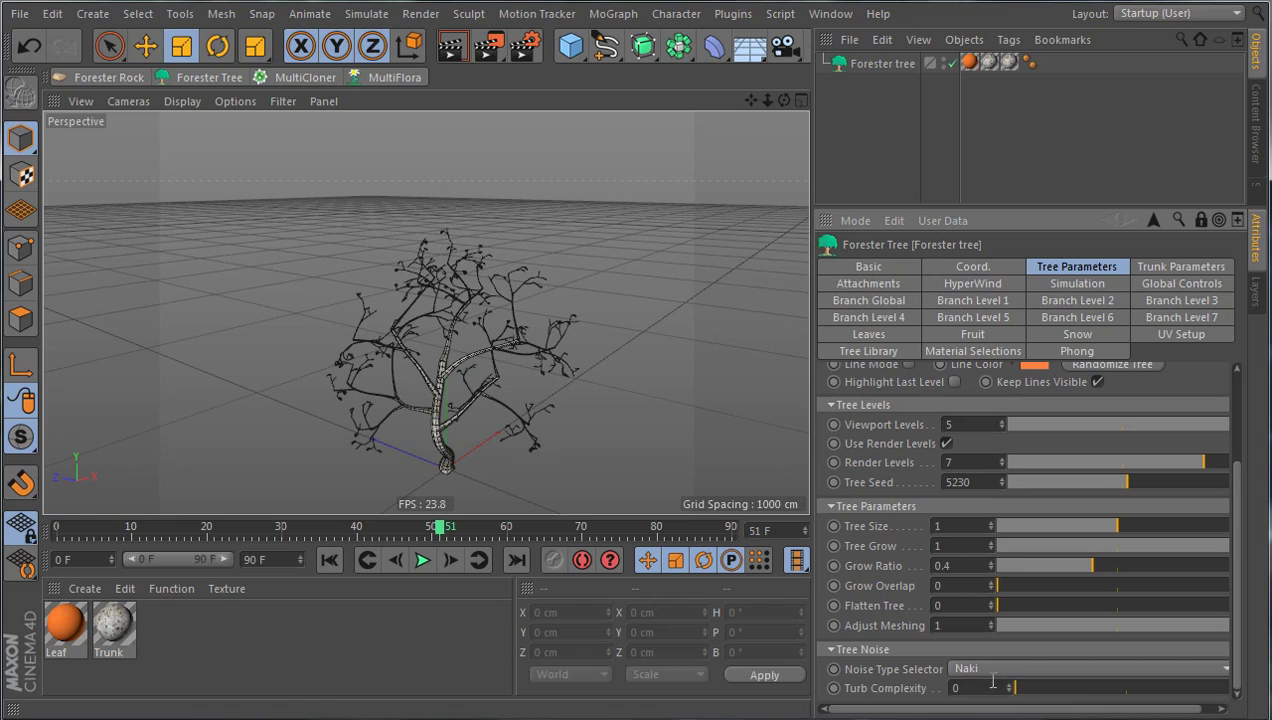
type("1")
key("Return")
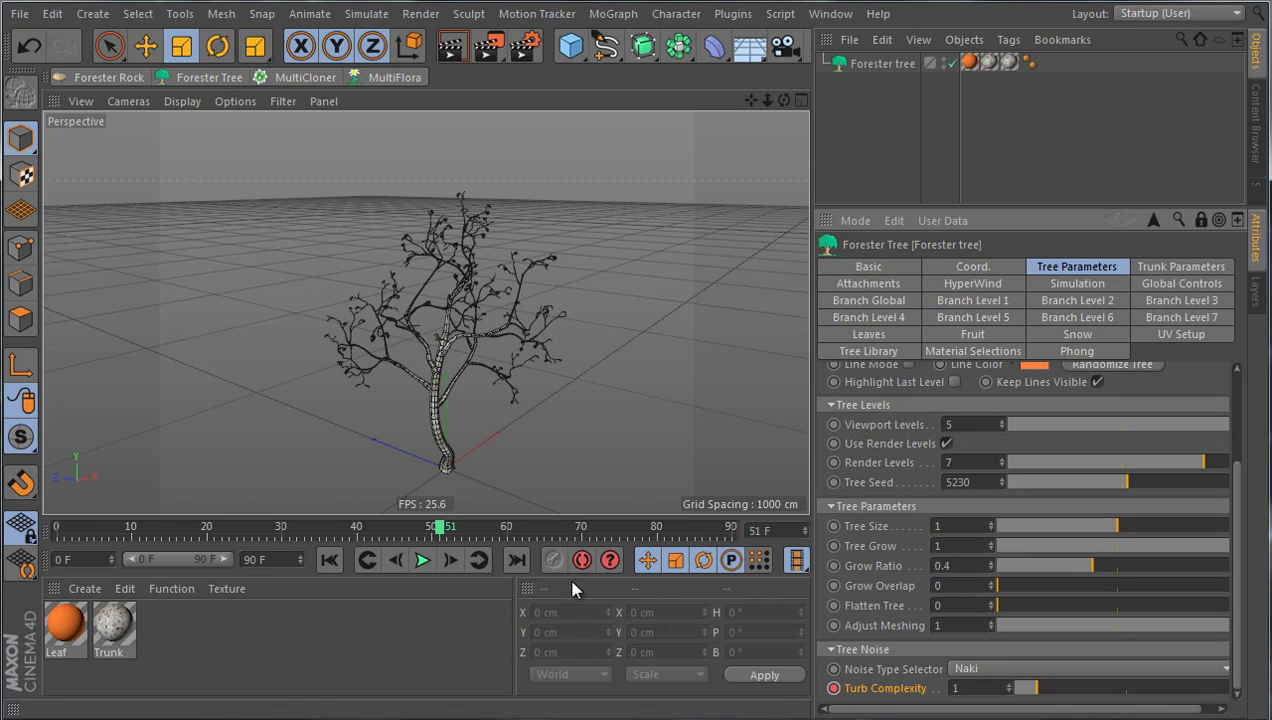
left_click(329, 560)
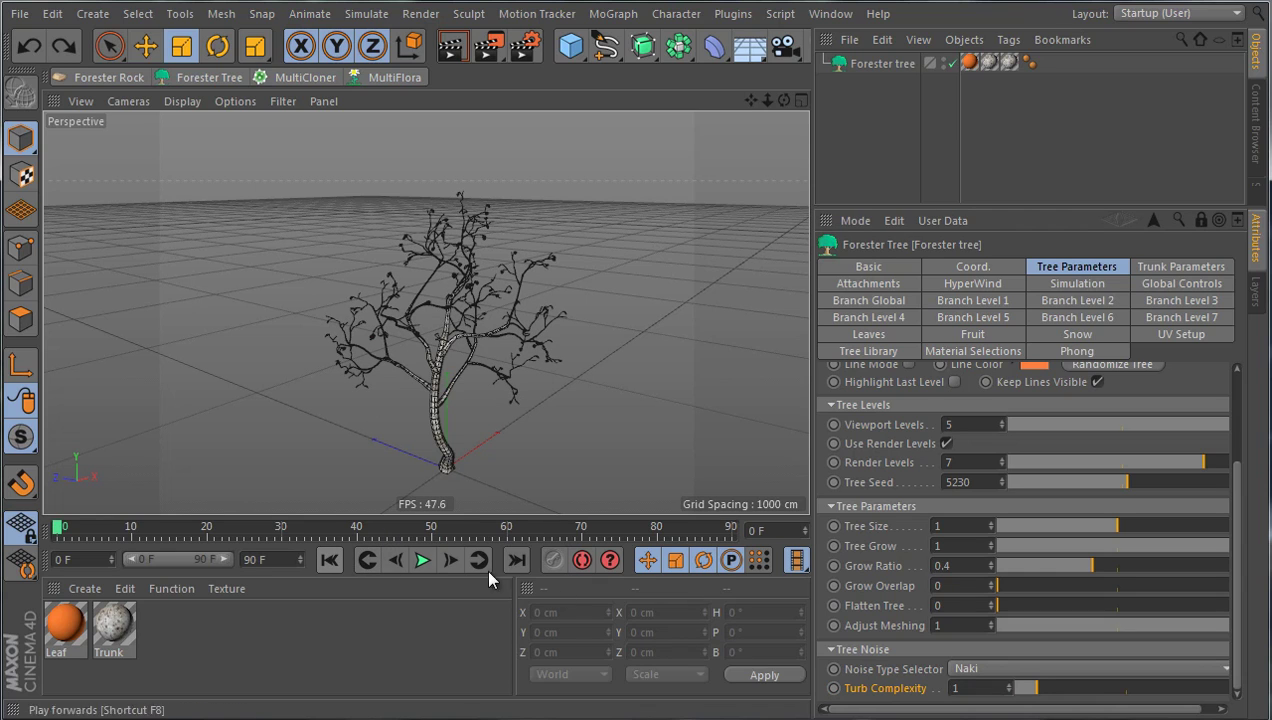
left_click(834, 688, "ctrl")
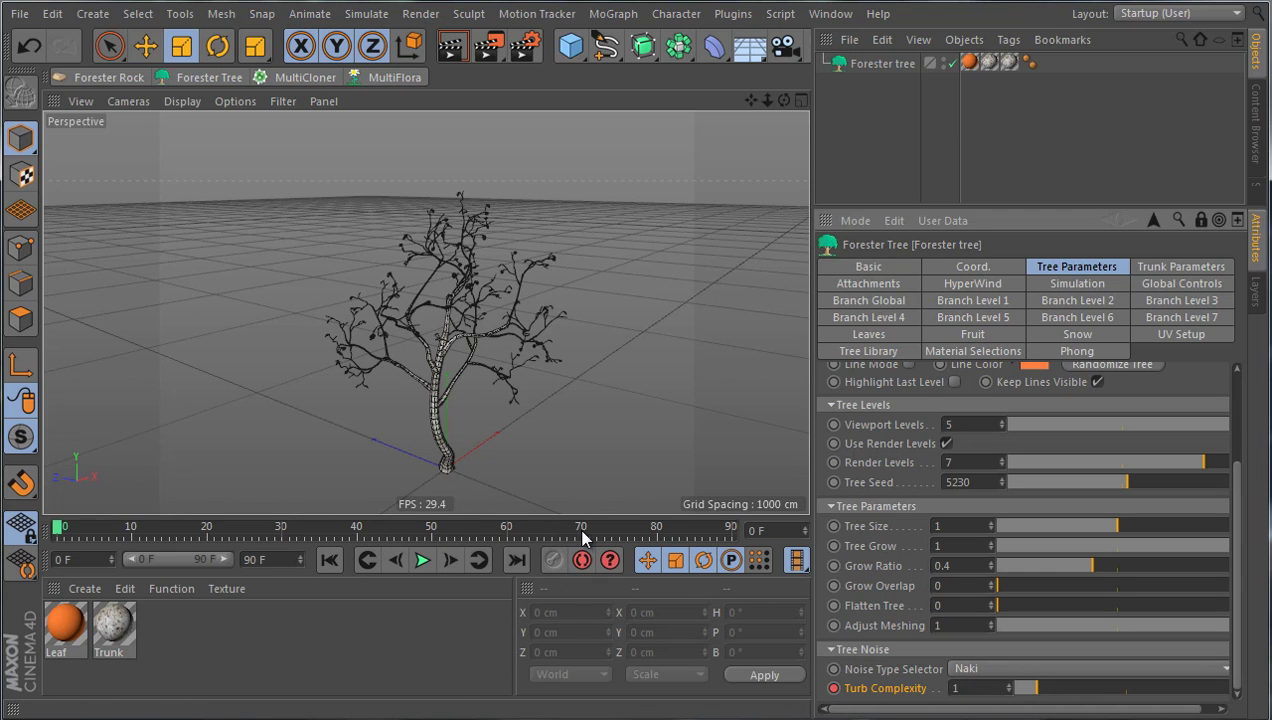
left_click(582, 531)
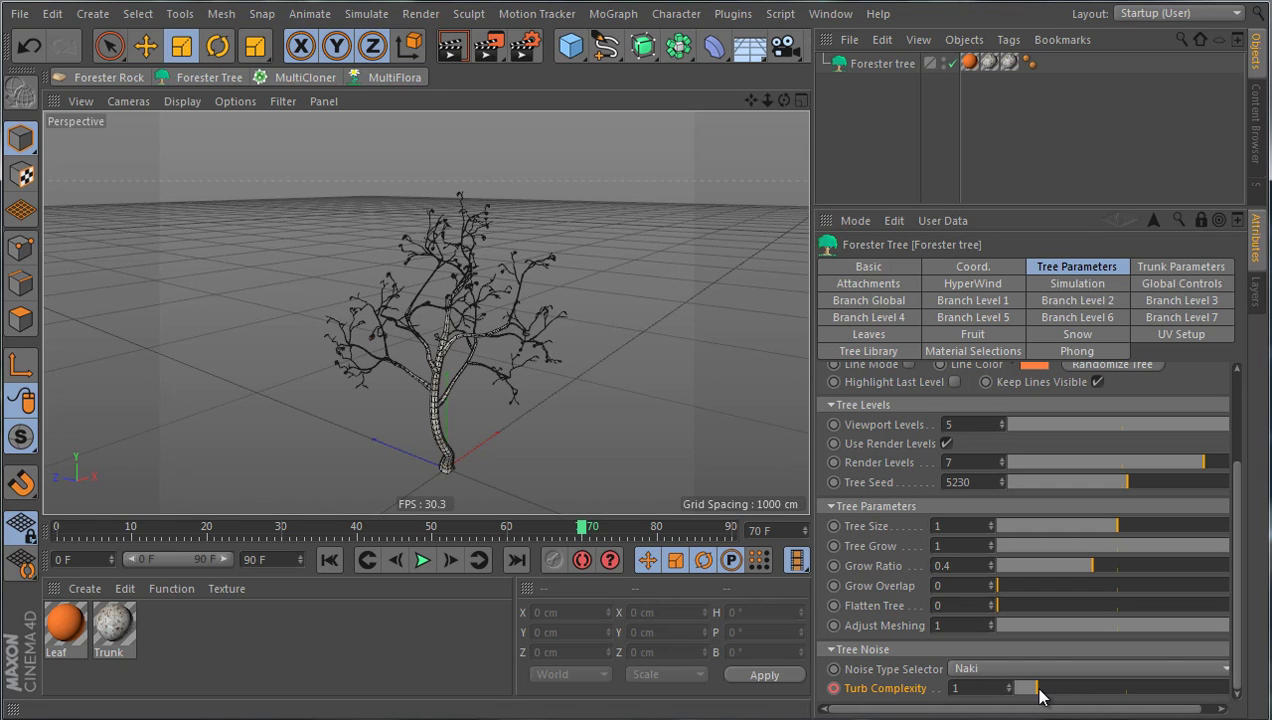
left_click_drag(1038, 696, 1138, 690)
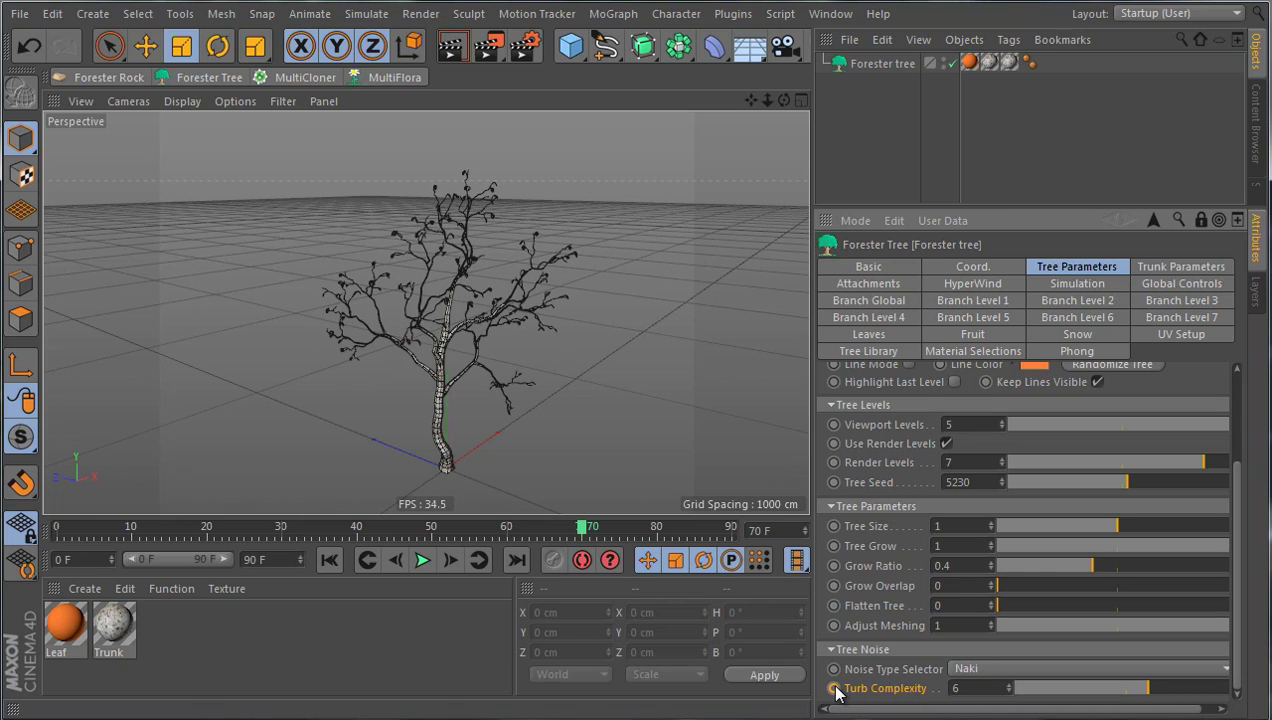
Play the animation from the first frame, examine the moving branches up close and as a whole, and stop playback.
left_click(329, 560)
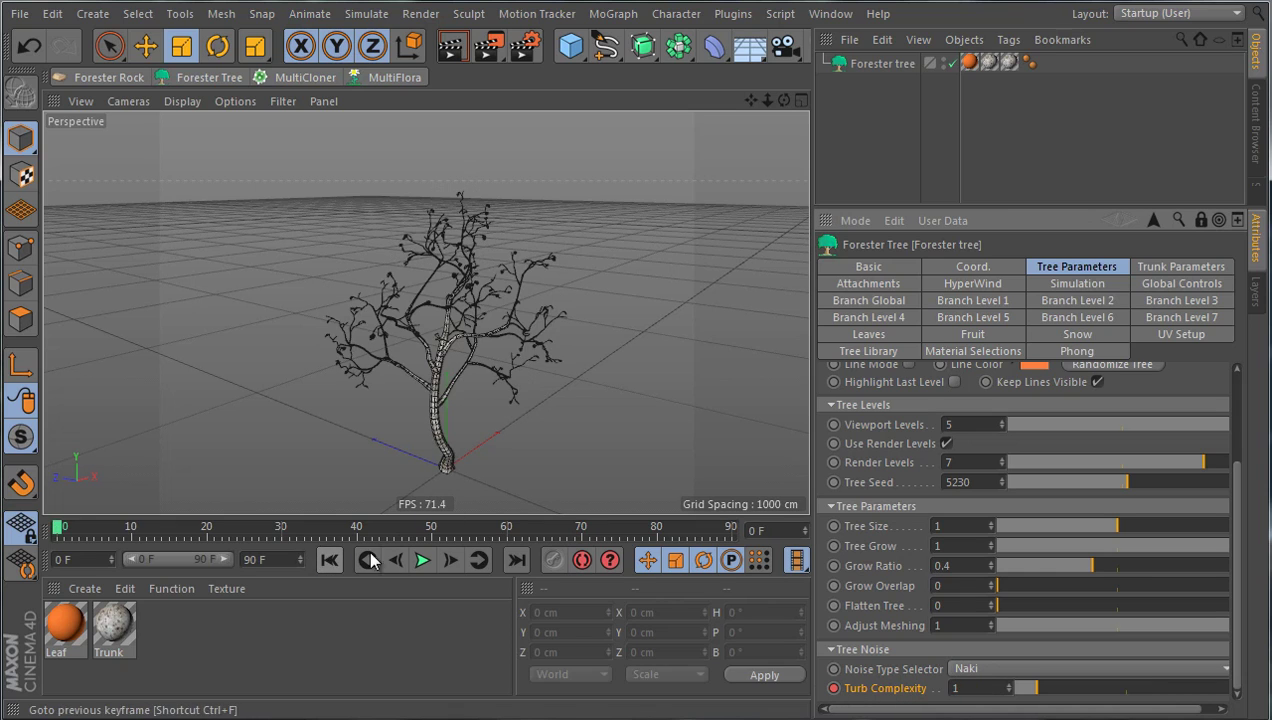
left_click(422, 560)
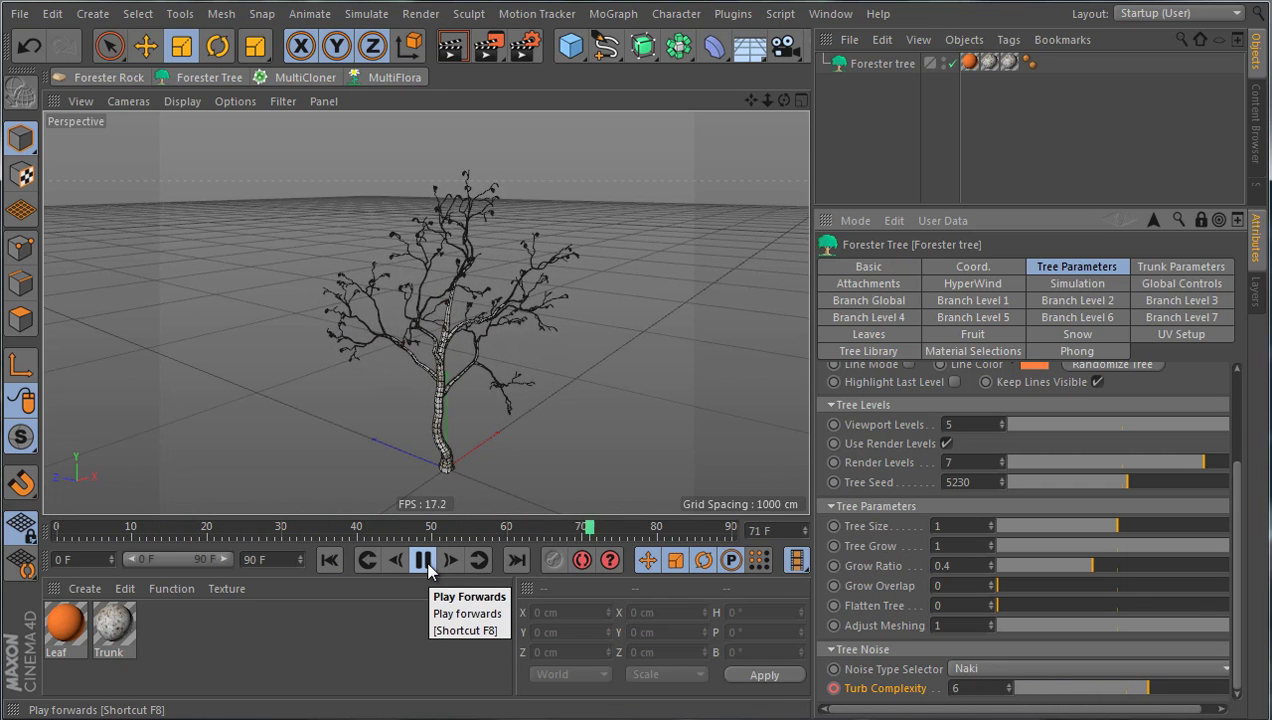
scroll(468, 423, "up", 5)
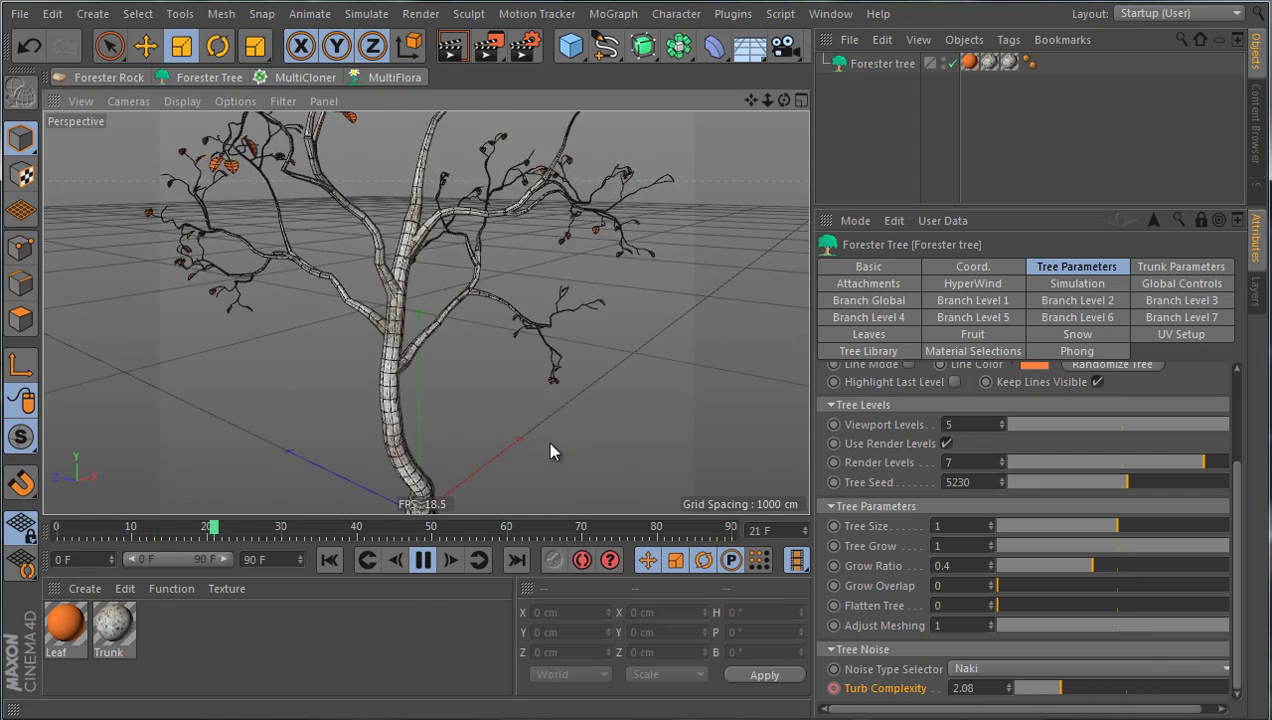
scroll(442, 415, "down", 4)
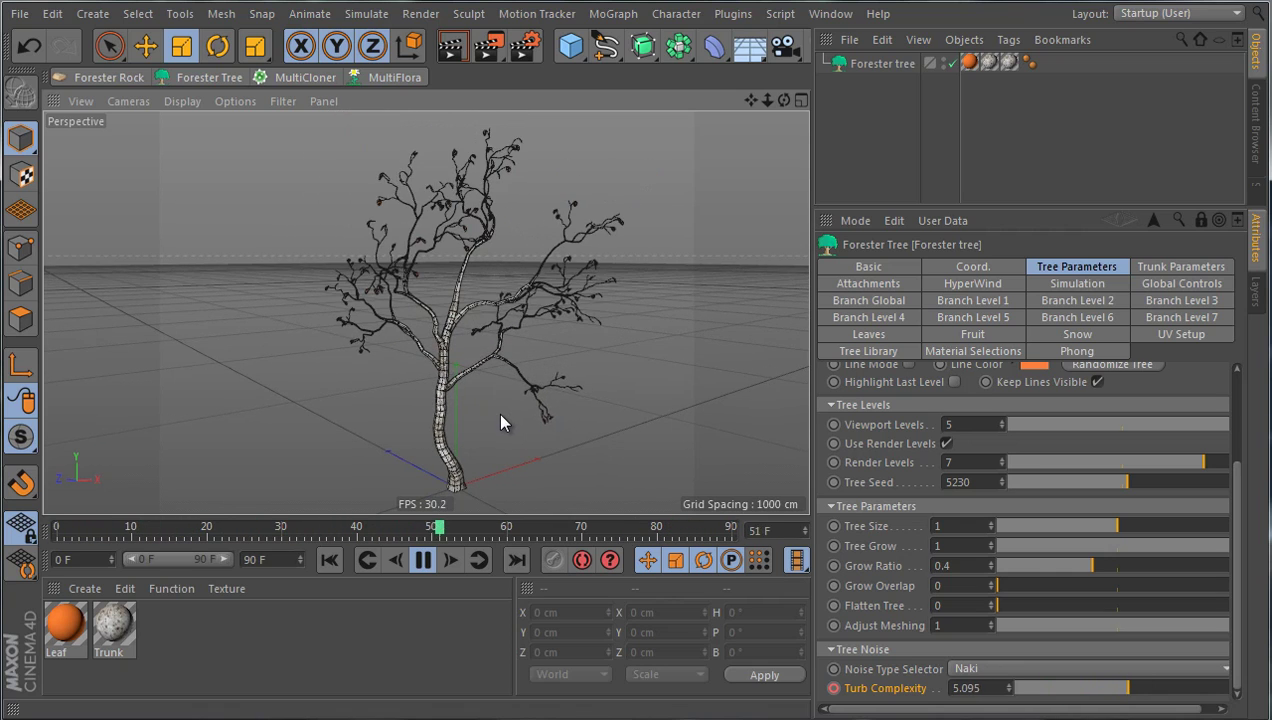
left_click(423, 560)
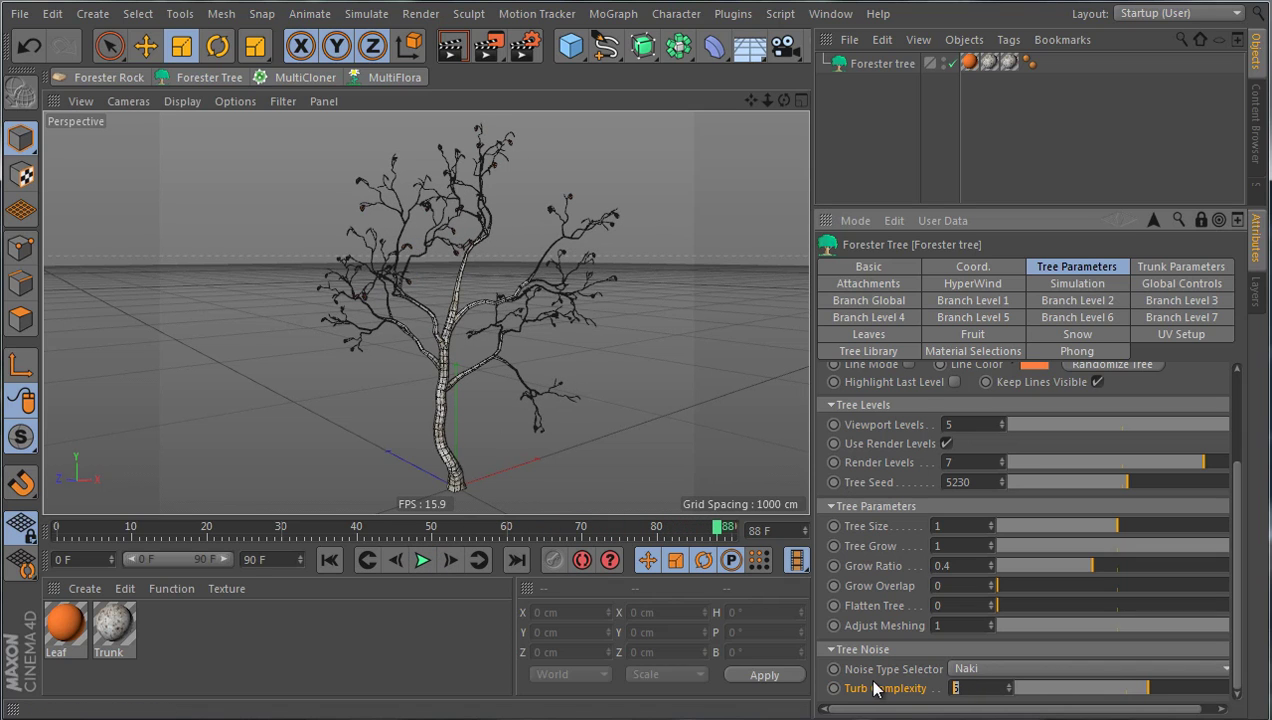
Set Turb Complexity to 2 and the tree's noise type to Noise, and view the resulting tree shape.
key("Return")
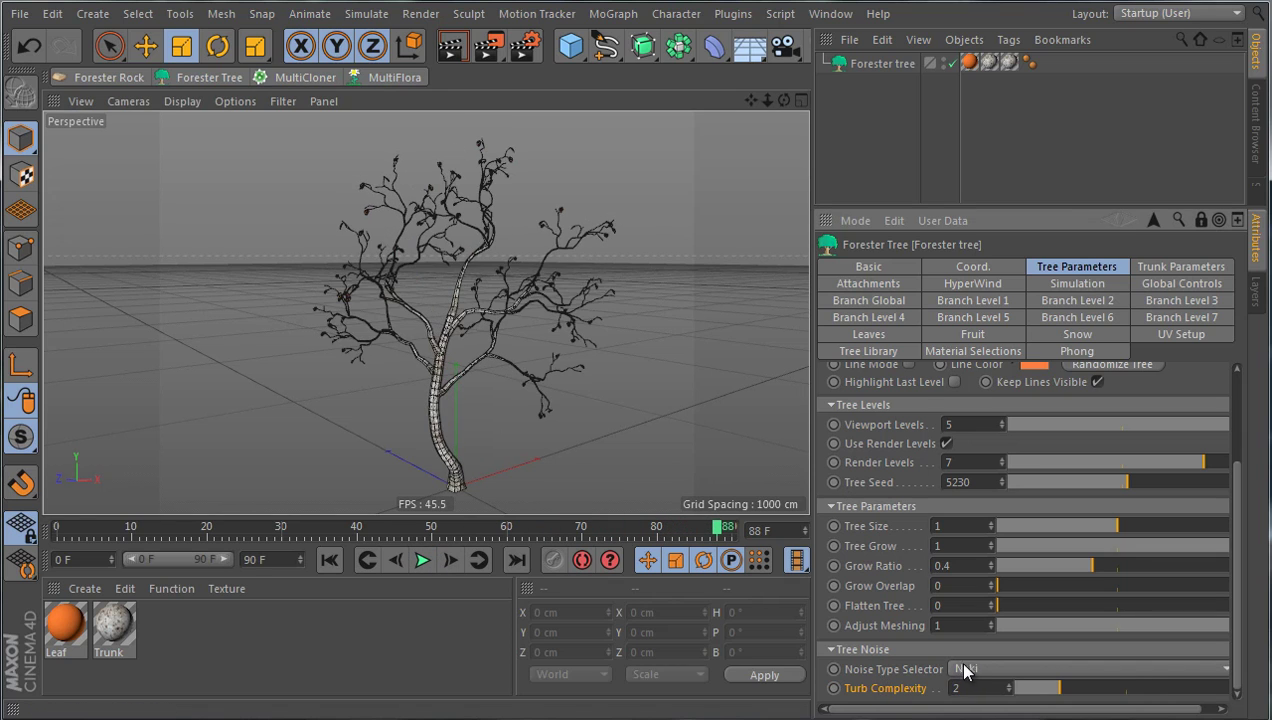
left_click(962, 668)
left_click(1029, 370)
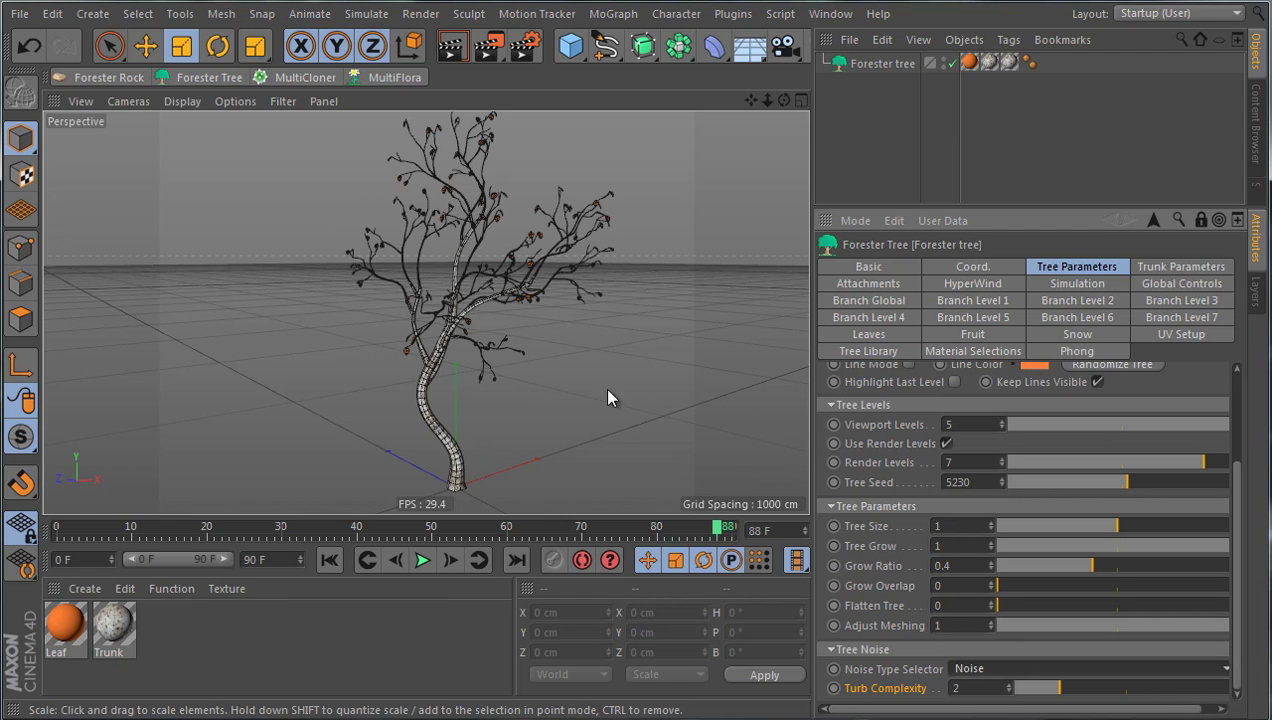
left_click_drag(607, 405, 665, 420, "alt")
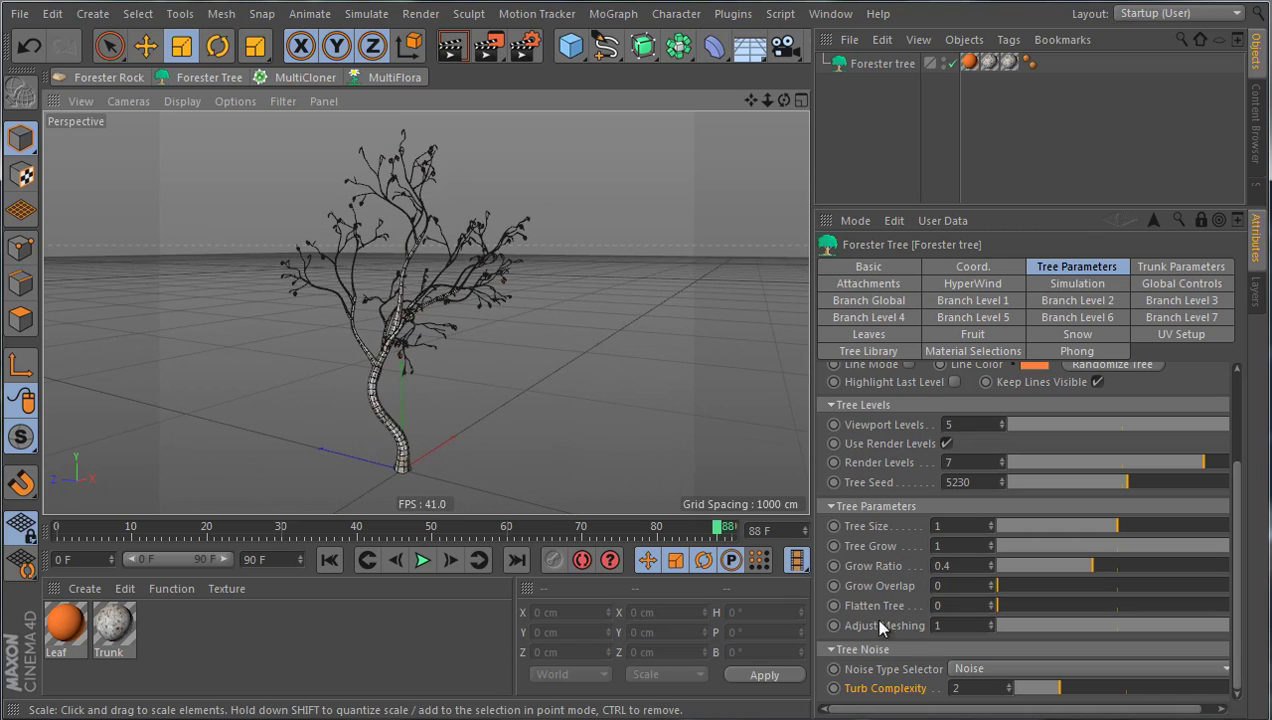
Try the noise types Nutous, Poxo and Stupl on the tree to compare the resulting shapes.
left_click(984, 669)
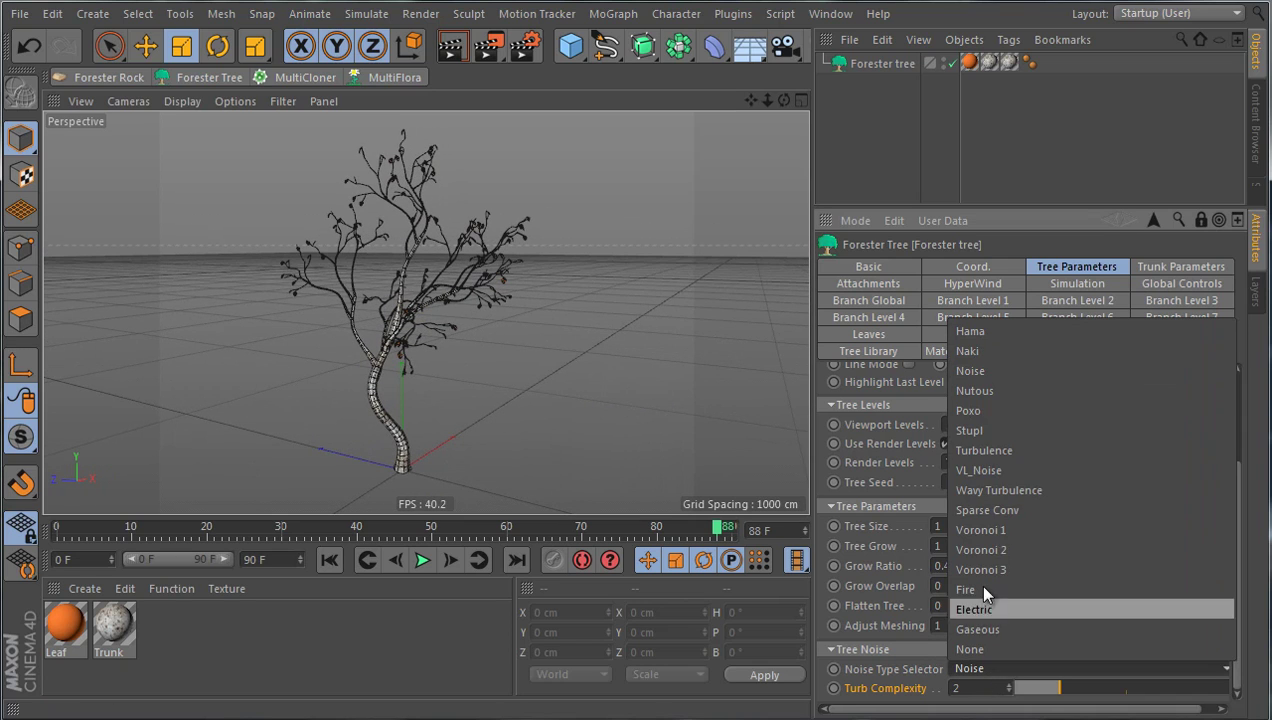
left_click(992, 393)
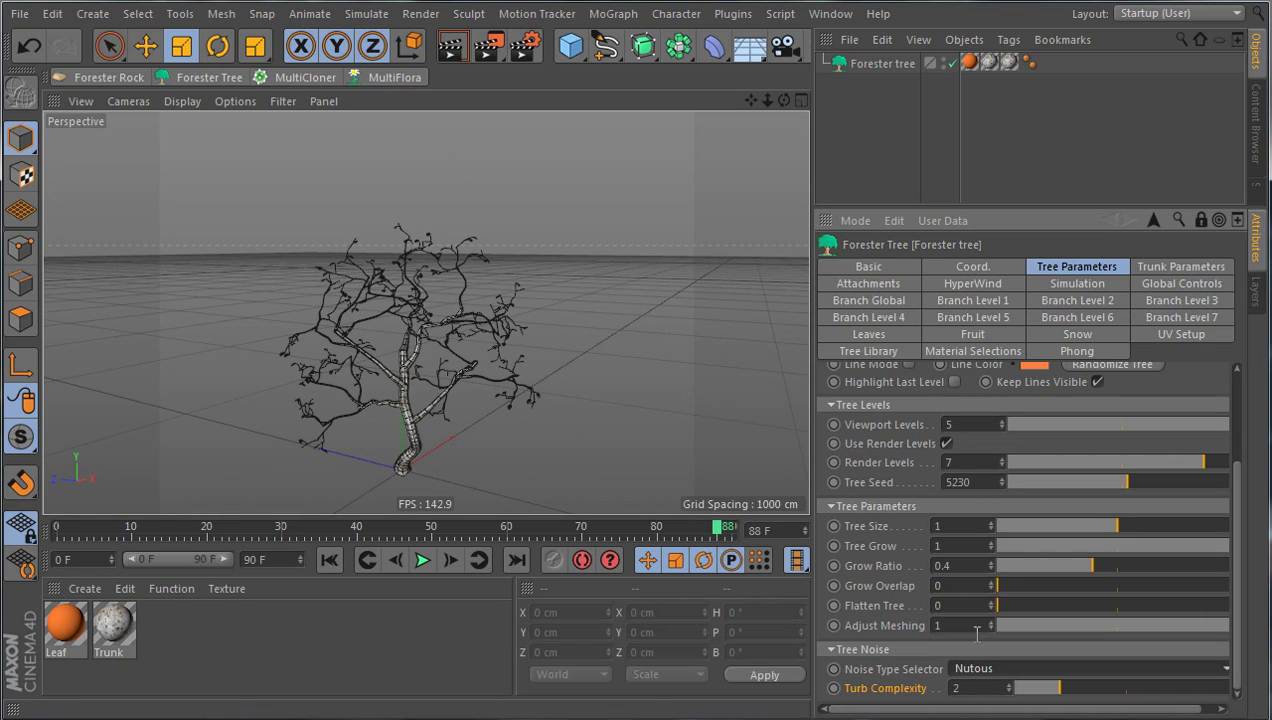
left_click(968, 669)
left_click(980, 394)
left_click(1000, 670)
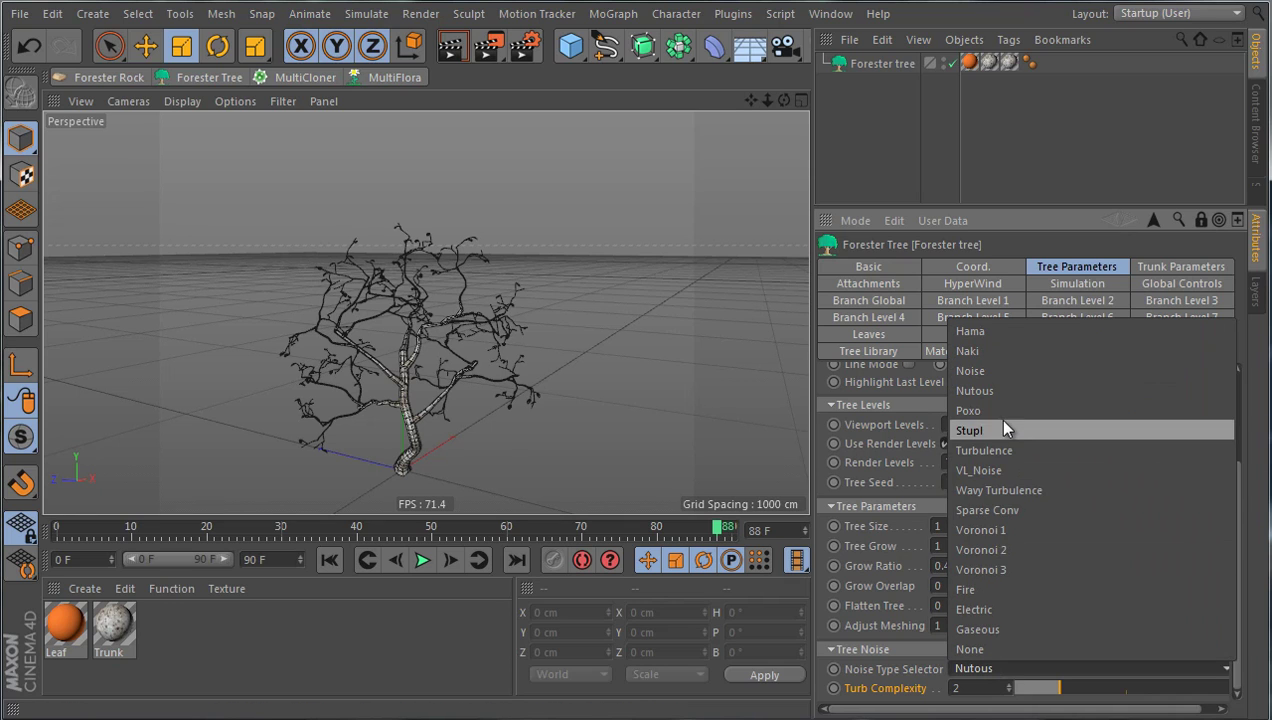
left_click(998, 412)
left_click(975, 669)
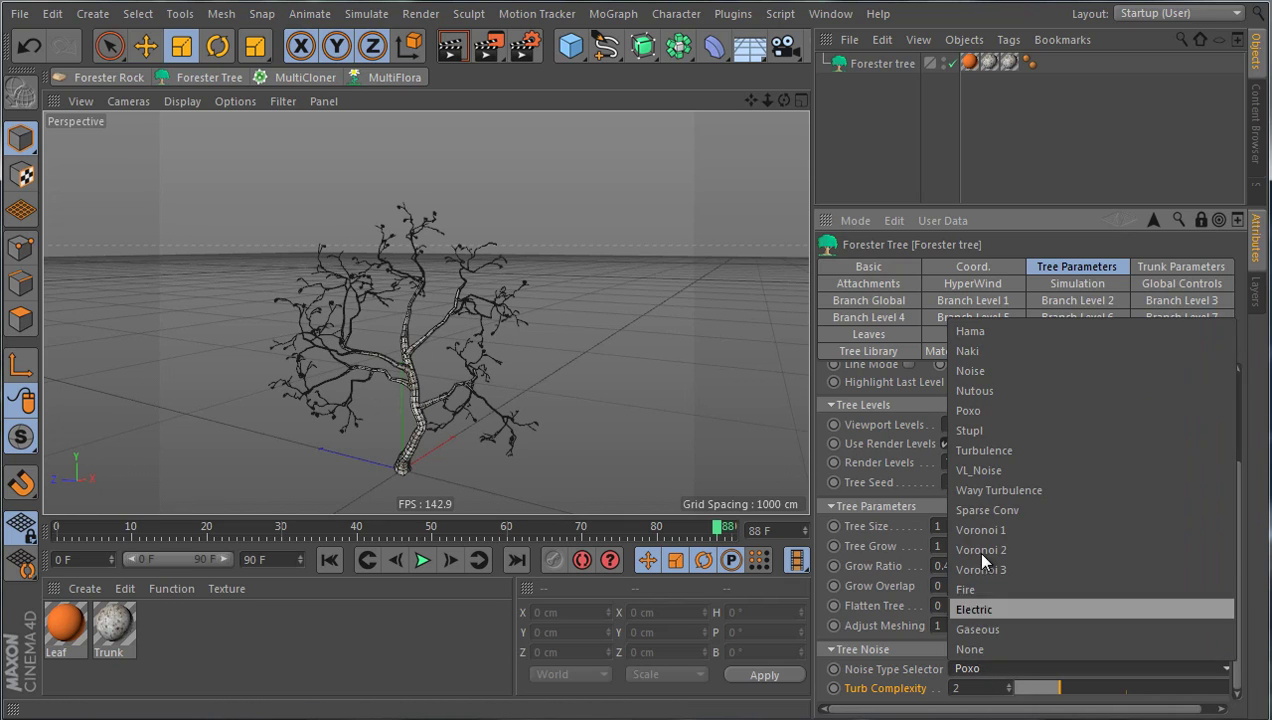
left_click(980, 428)
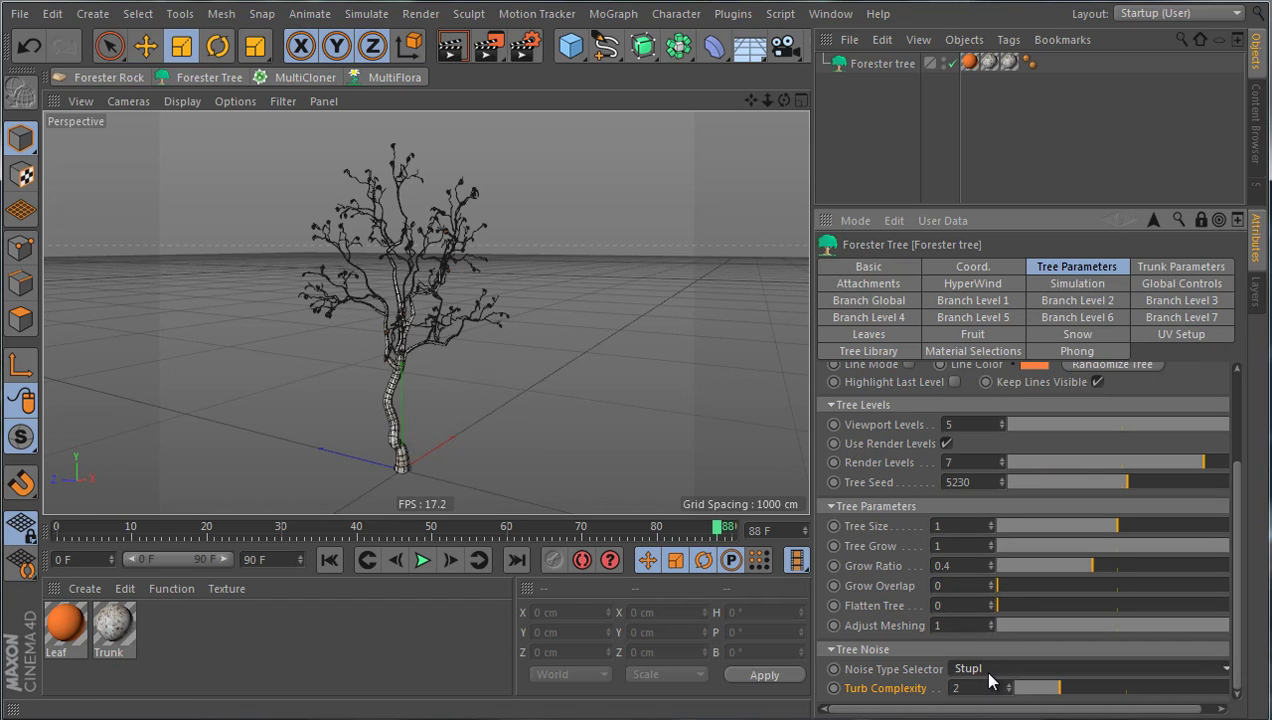
Try the noise types Turbulence, VL_Noise and Wavy Turbulence on the tree to compare their shapes.
left_click(988, 671)
left_click(999, 433)
left_click(1010, 672)
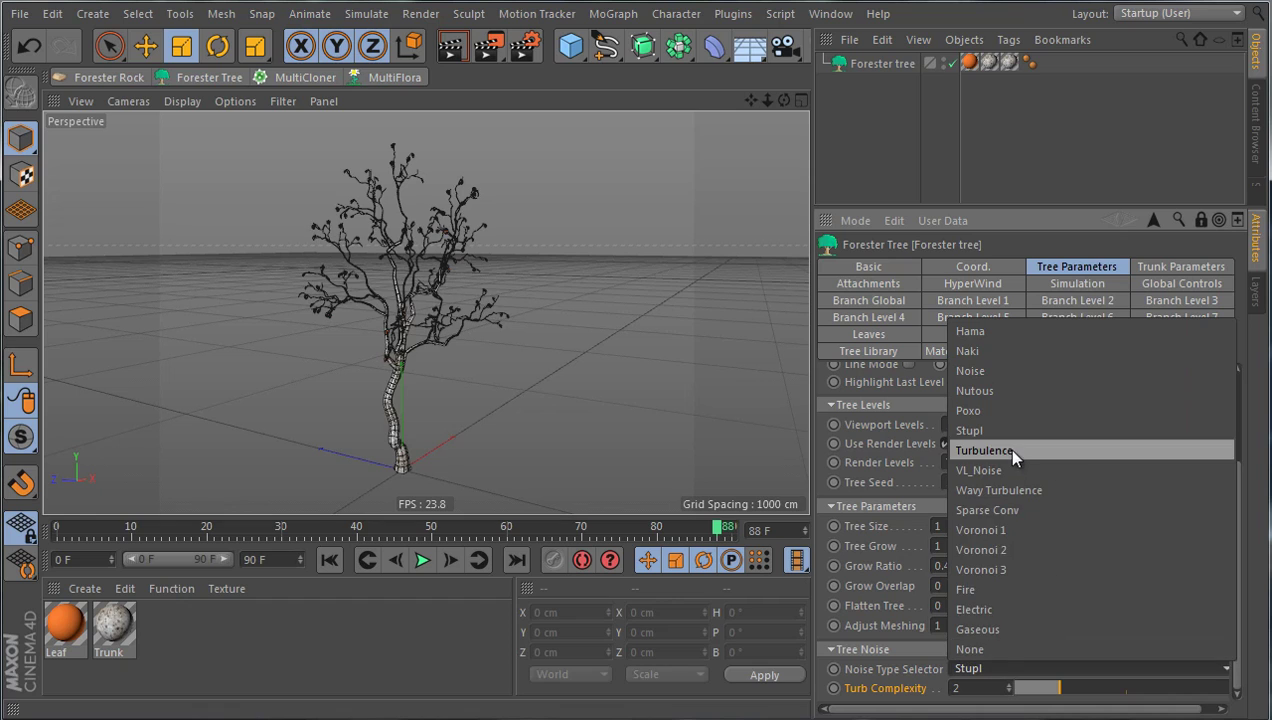
left_click(1006, 448)
left_click(988, 670)
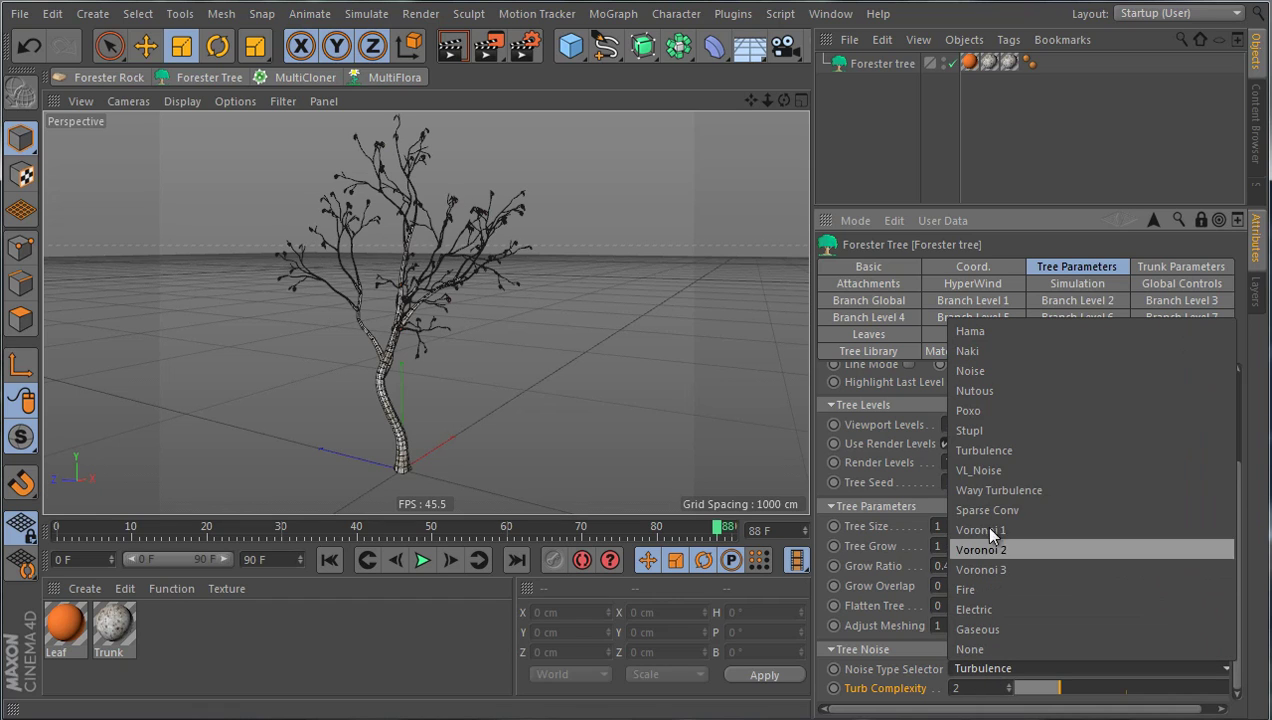
left_click(994, 466)
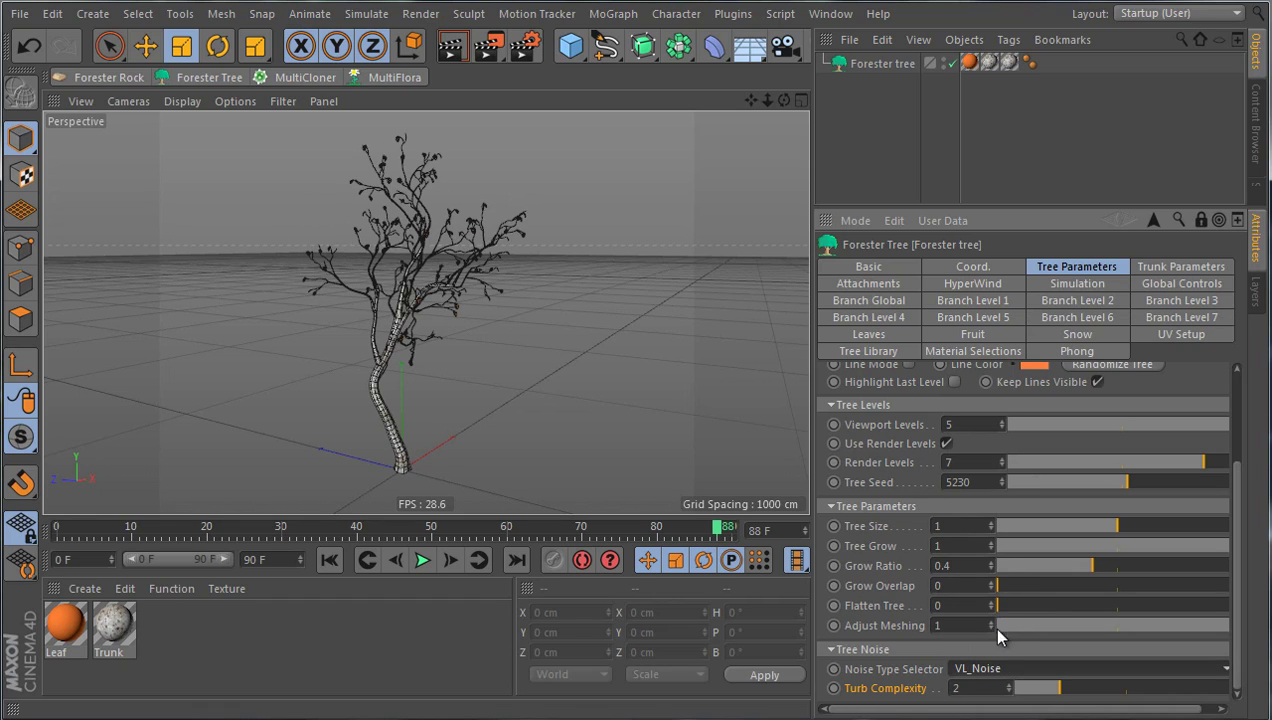
left_click(990, 672)
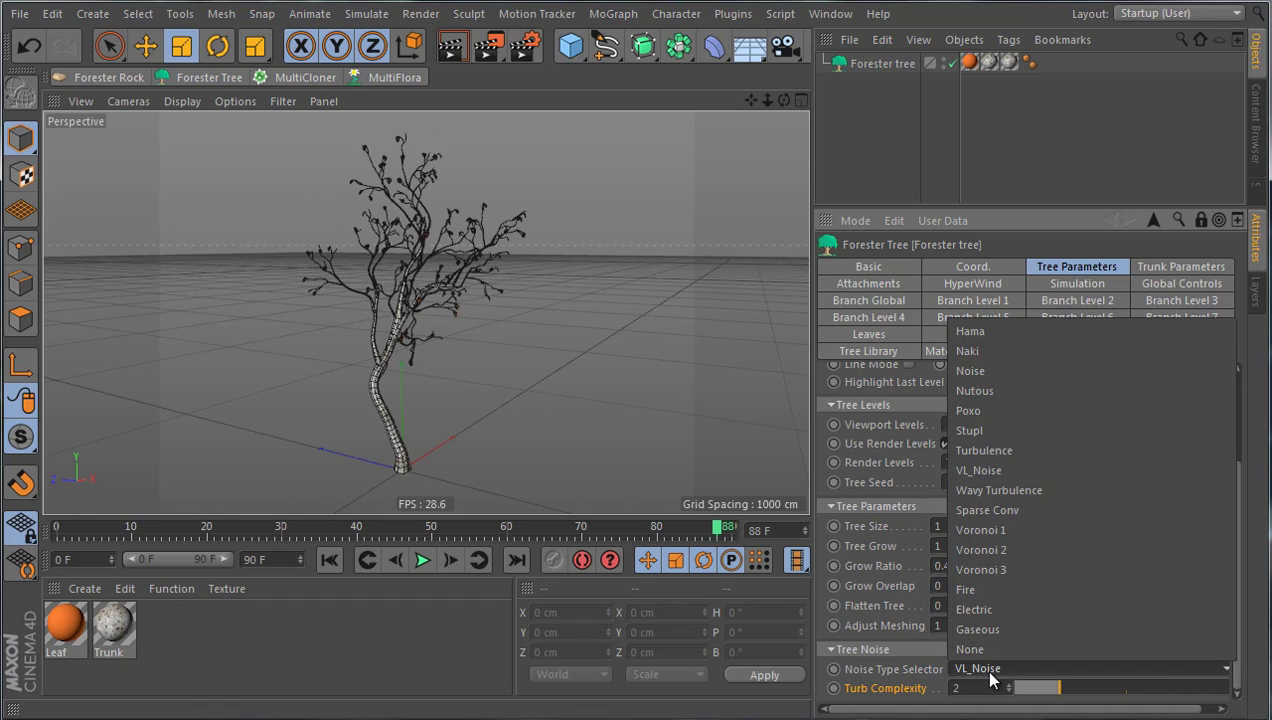
left_click(996, 489)
Cycle the tree's noise type through the remaining options, including Sparse Conv, Voronoi 3 and Electric, ending on Hama.
key("Down")
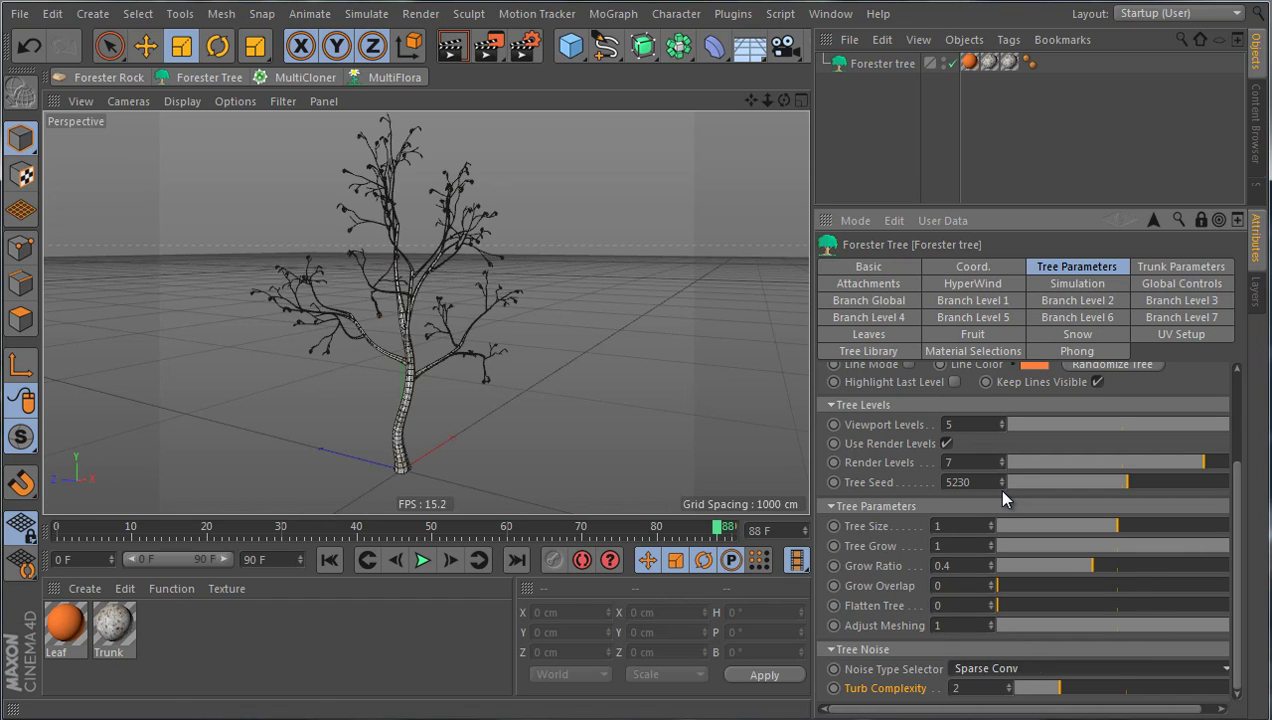
key("Down")
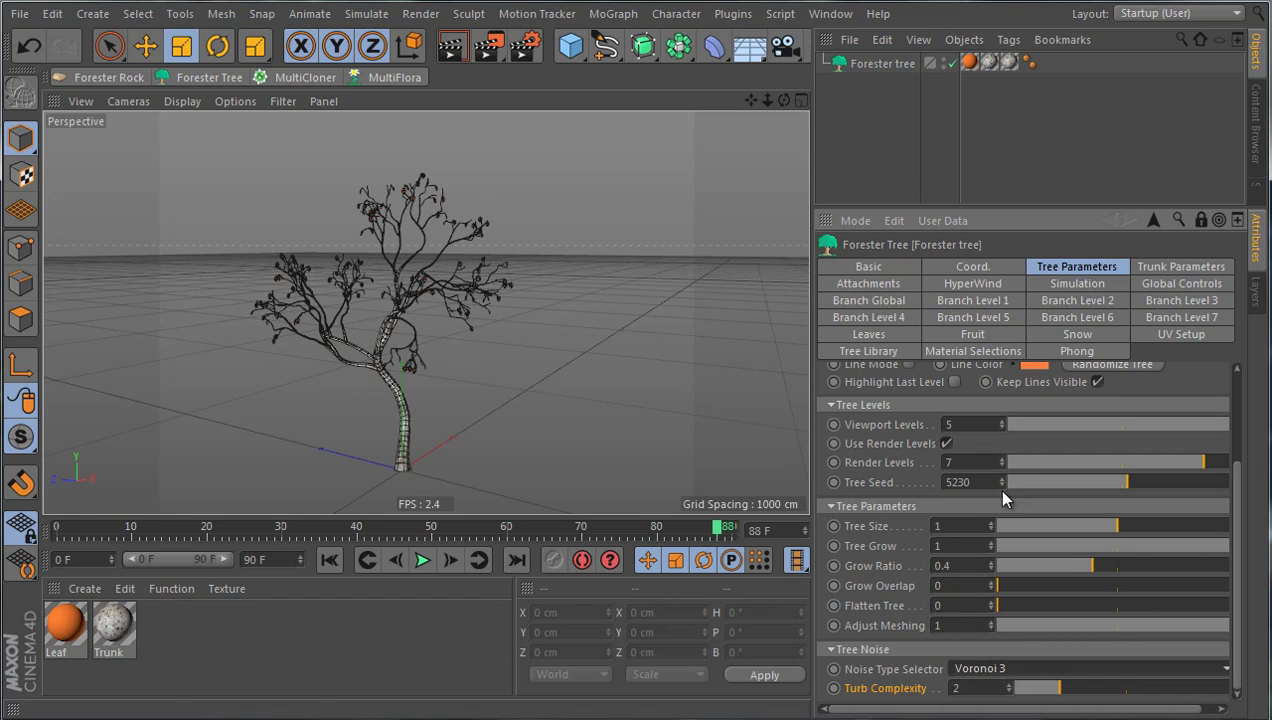
key("Down")
key("Down")
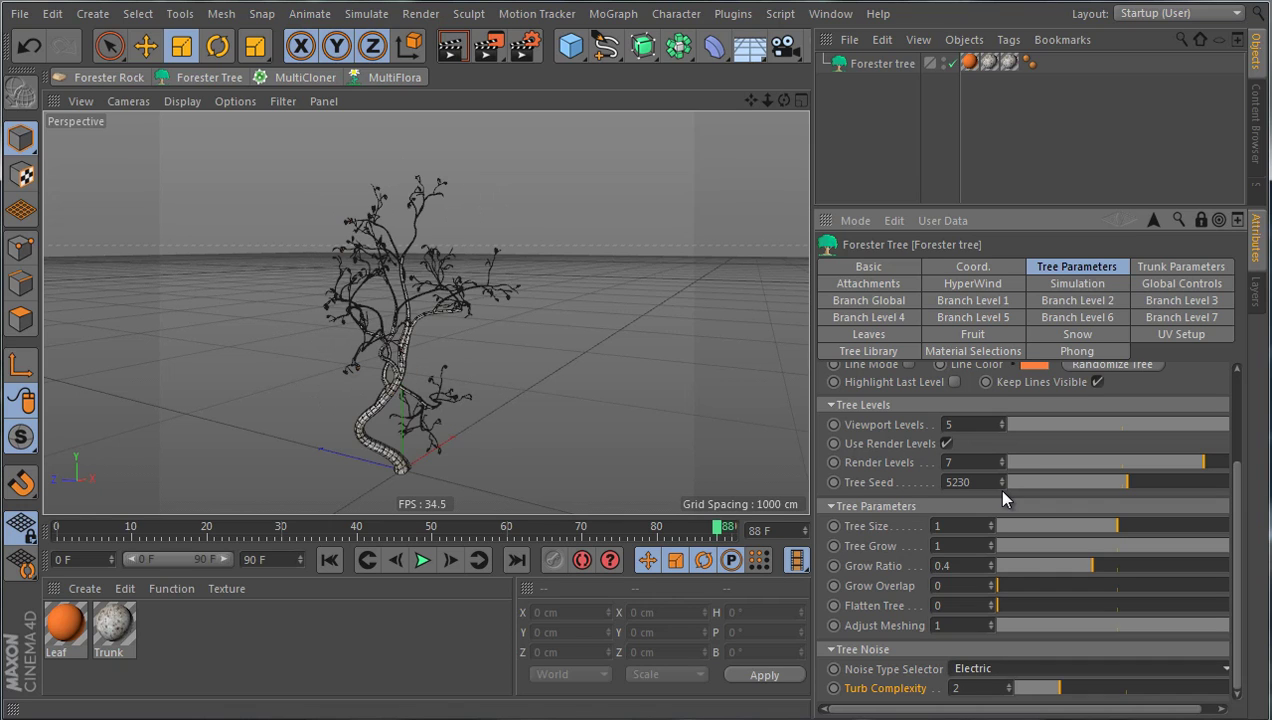
key("Down")
key("Down")
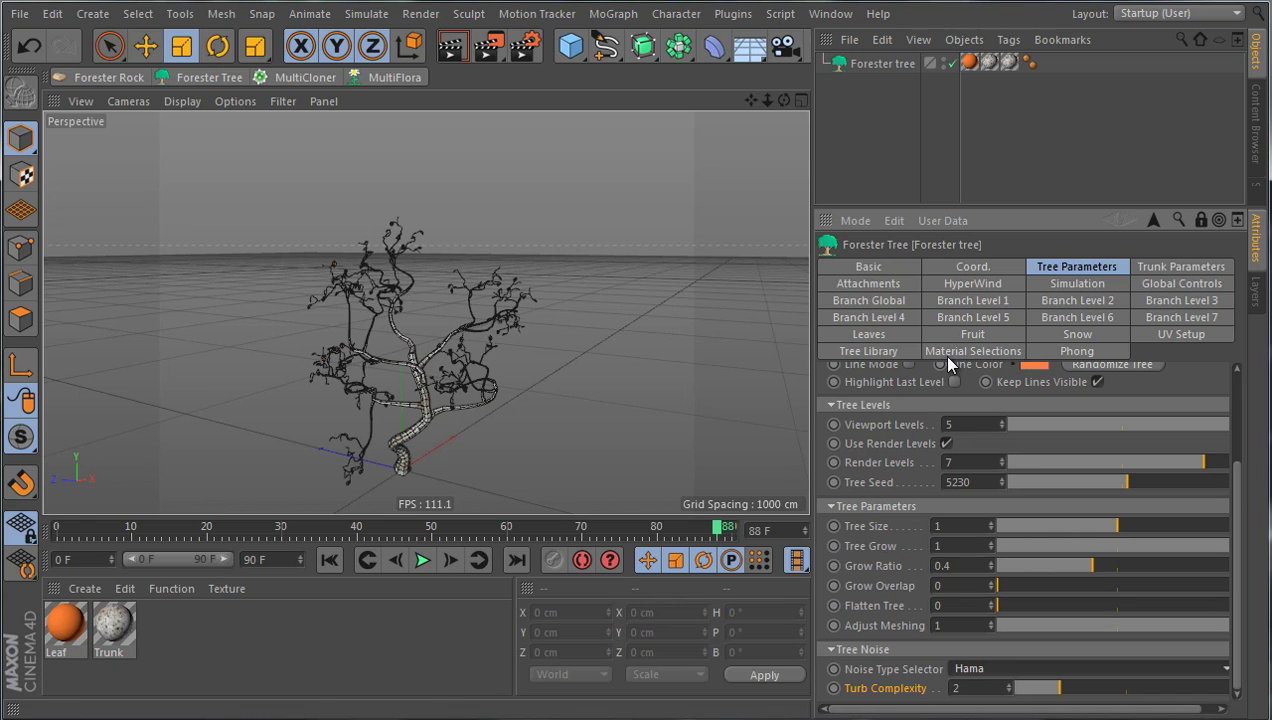
Apply the Default Tree preset from the tree library, return to the Tree Parameters and inspect the tree from another angle.
left_click(895, 355)
scroll(870, 470, "up", 1)
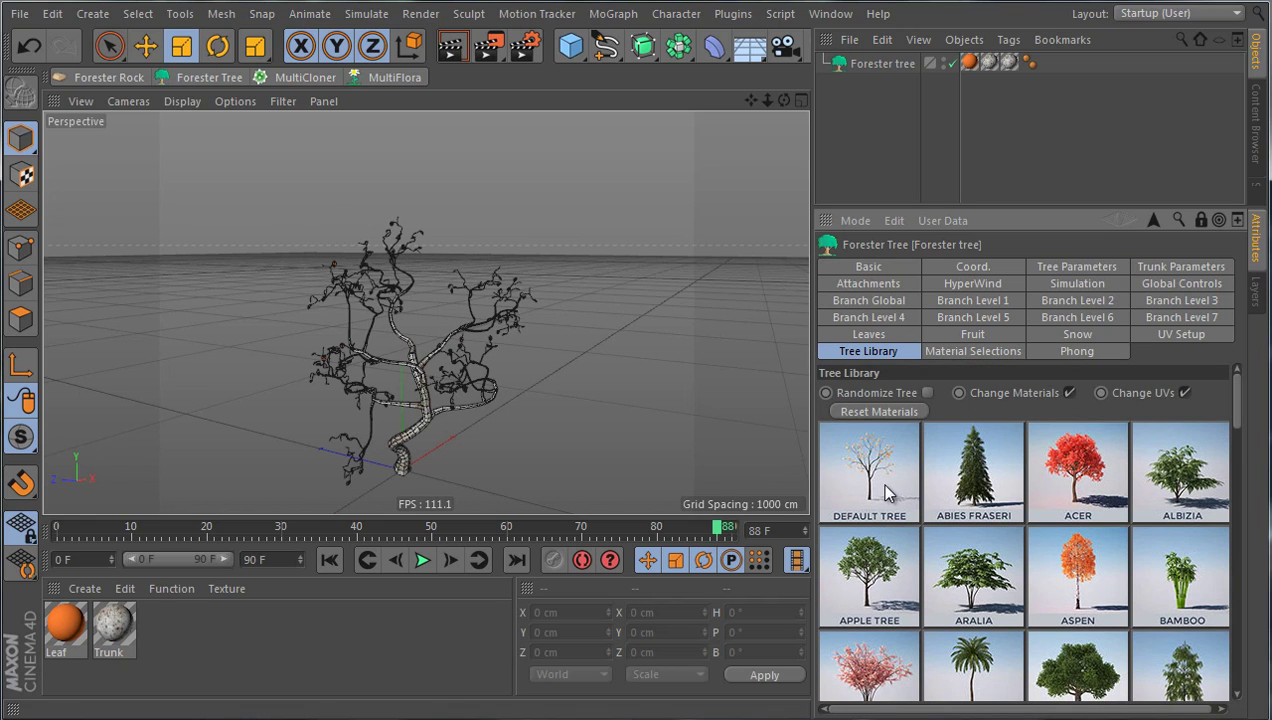
left_click(886, 492)
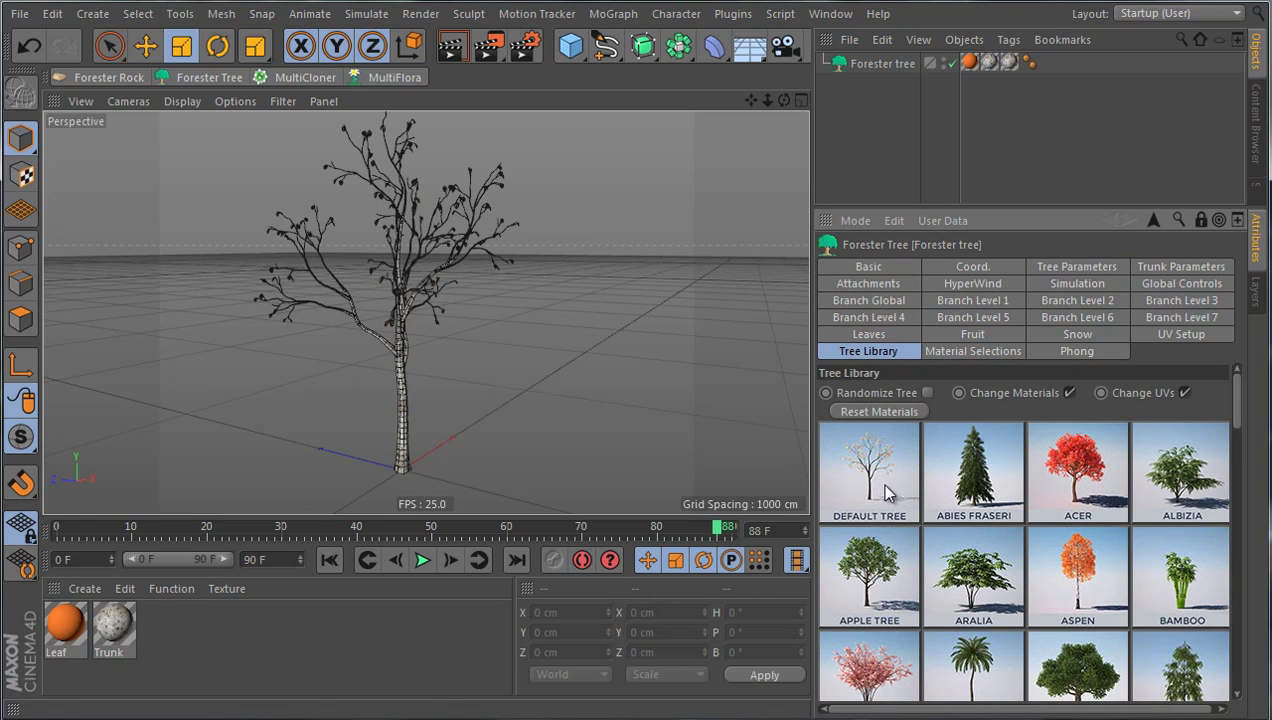
left_click(1090, 266)
scroll(900, 676, "down", 5)
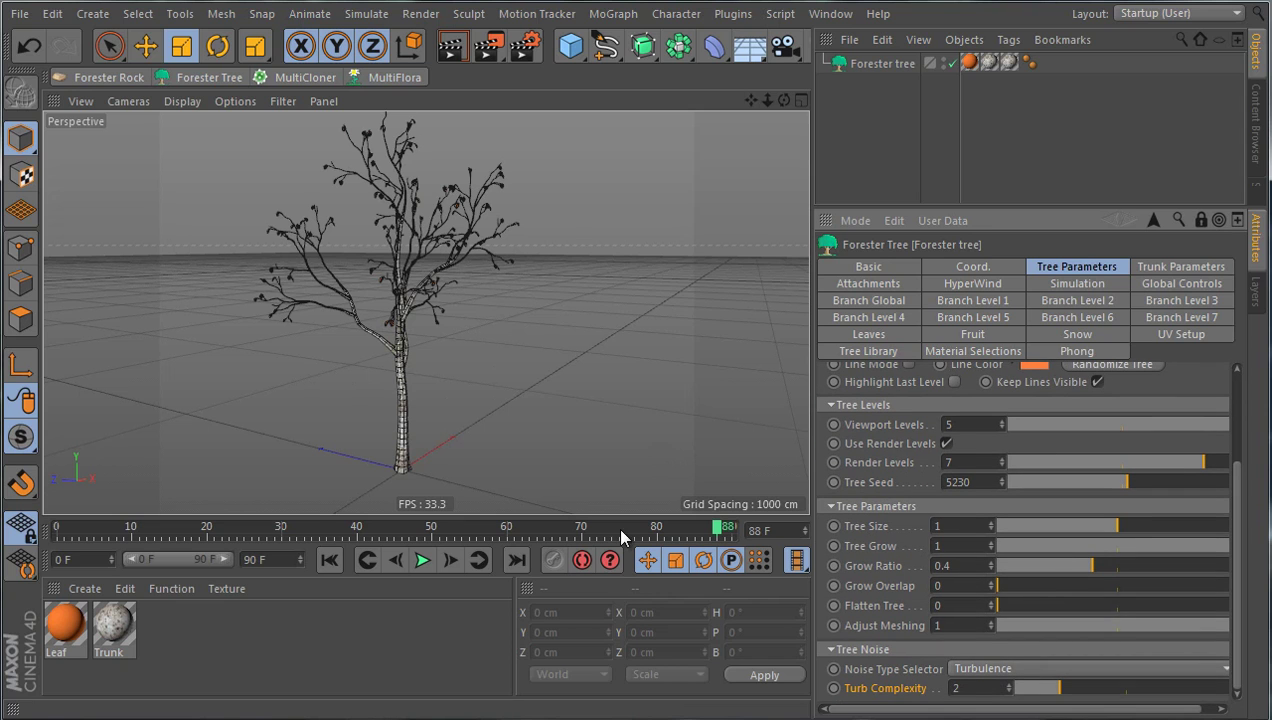
scroll(571, 489, "down", 5)
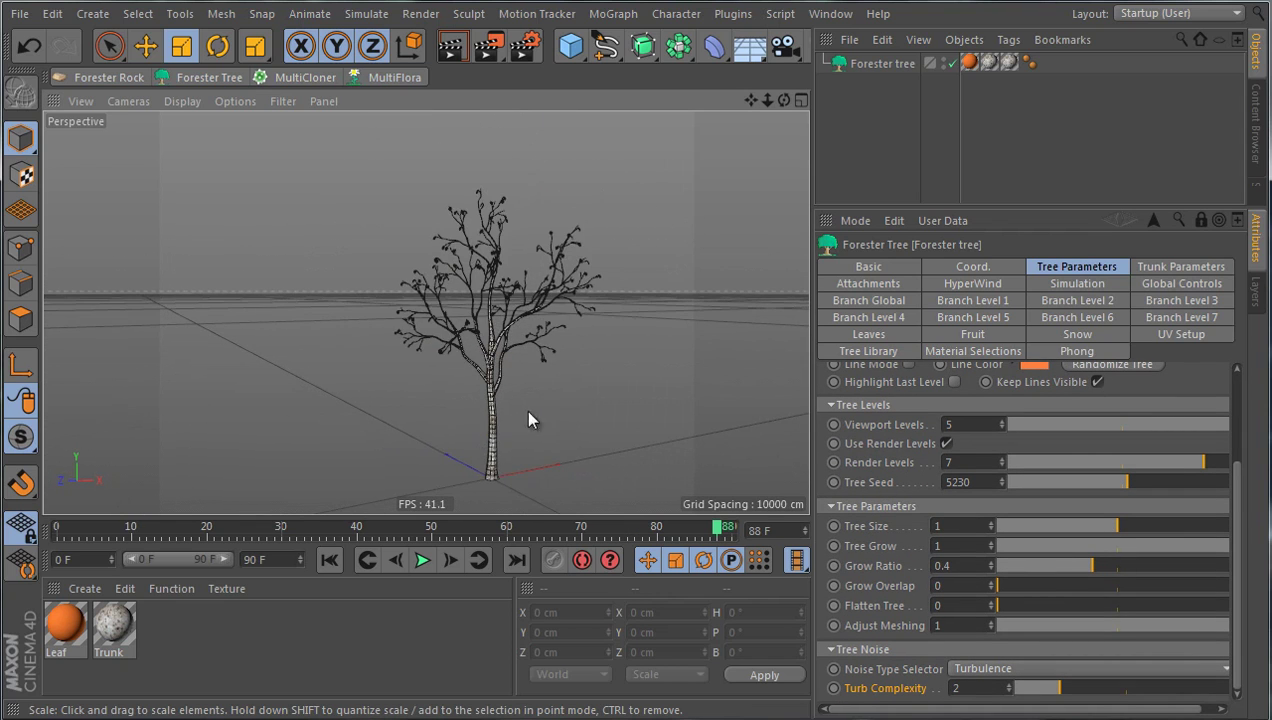
left_click_drag(529, 418, 430, 396, "alt")
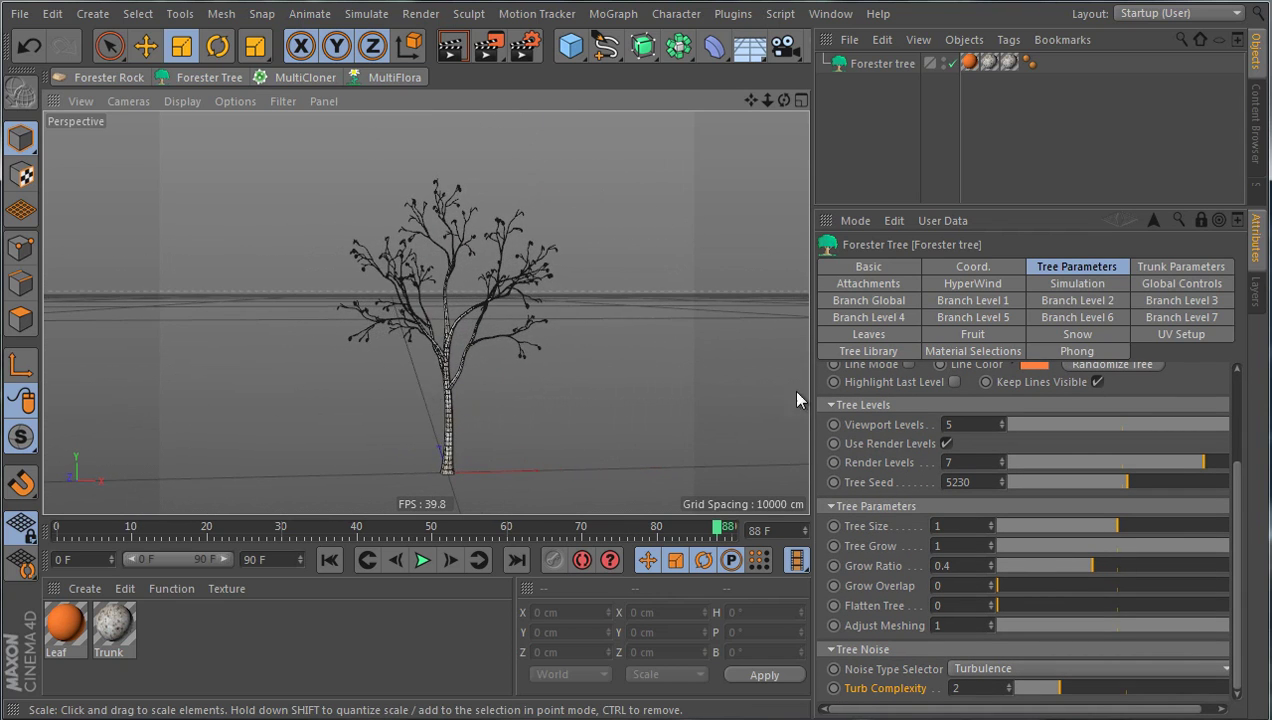
scroll(858, 542, "up", 5)
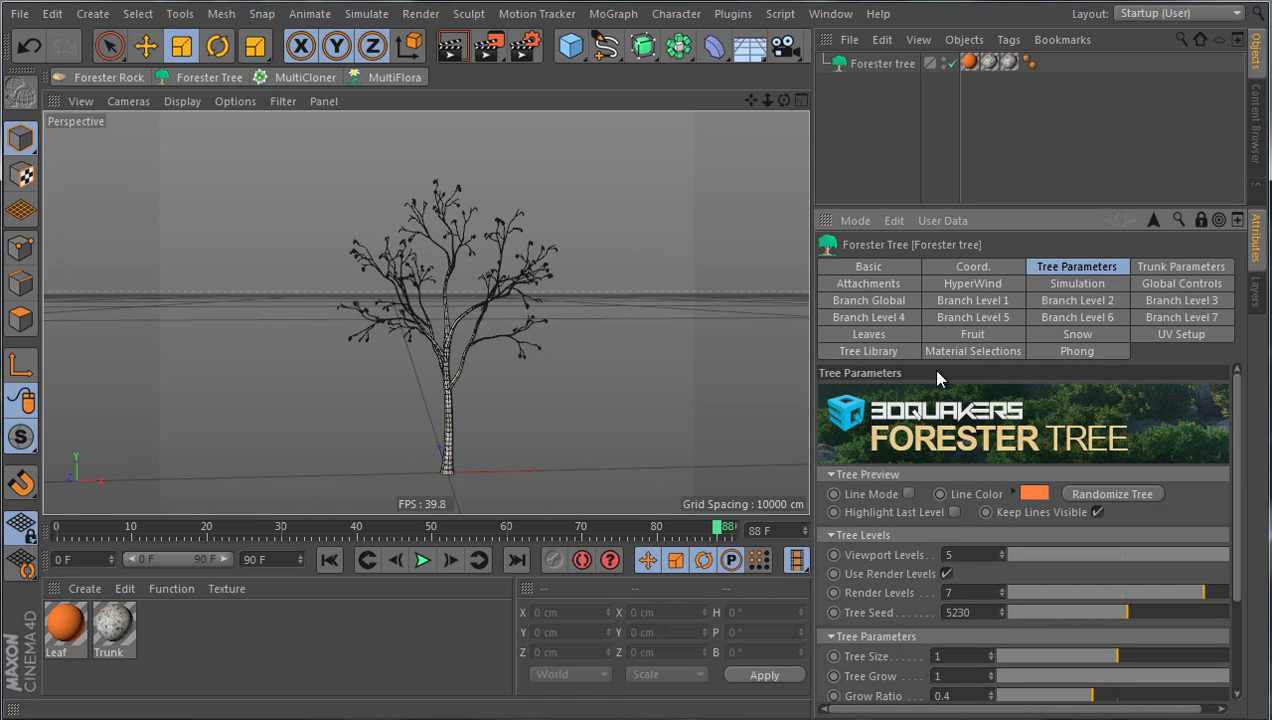